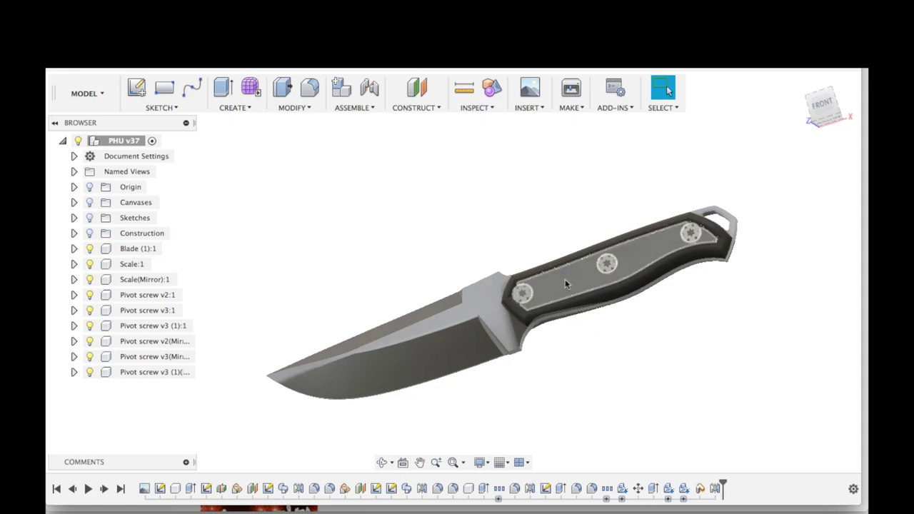
Measure the 0.188 in gap between two blade edges
scroll(565, 280, "up", 10, "shift")
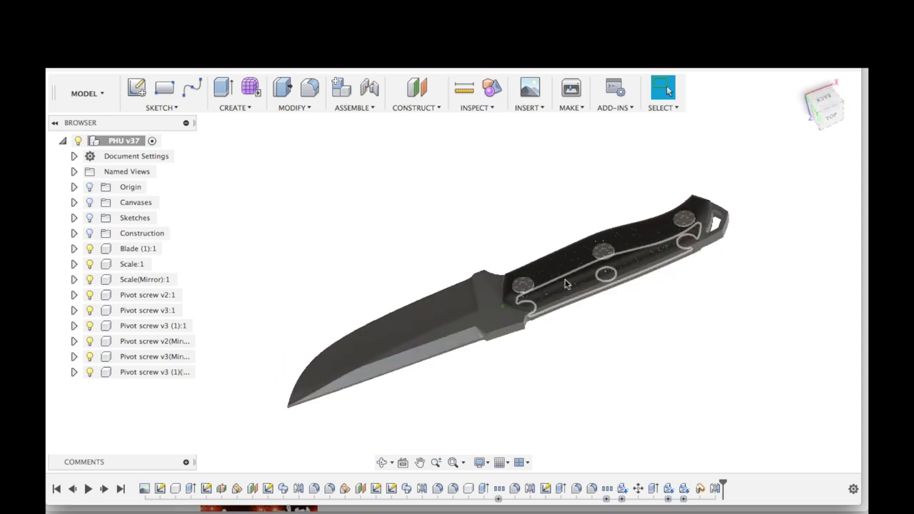
scroll(565, 284, "down", 10, "shift")
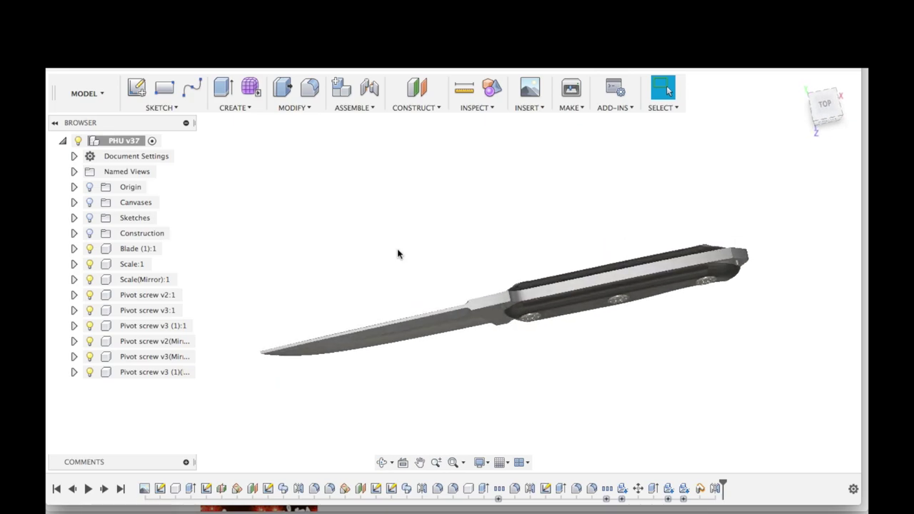
left_click(464, 88)
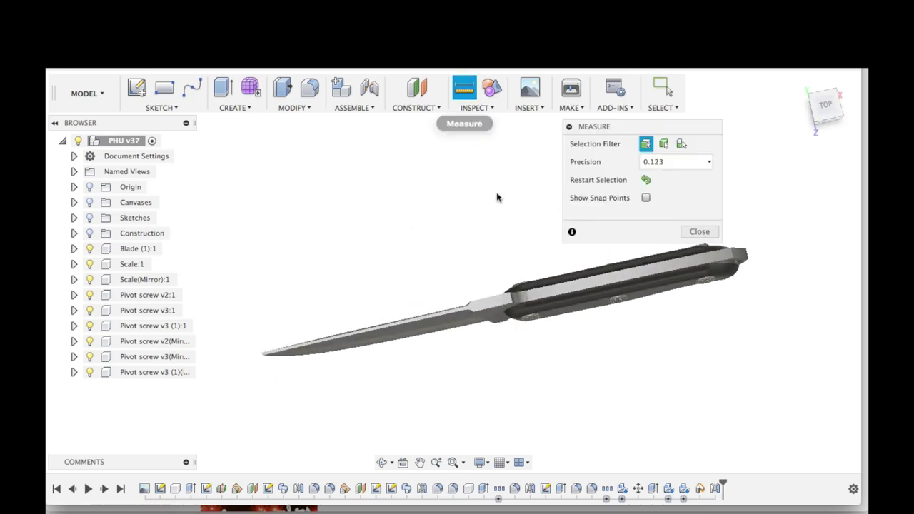
left_click(488, 305)
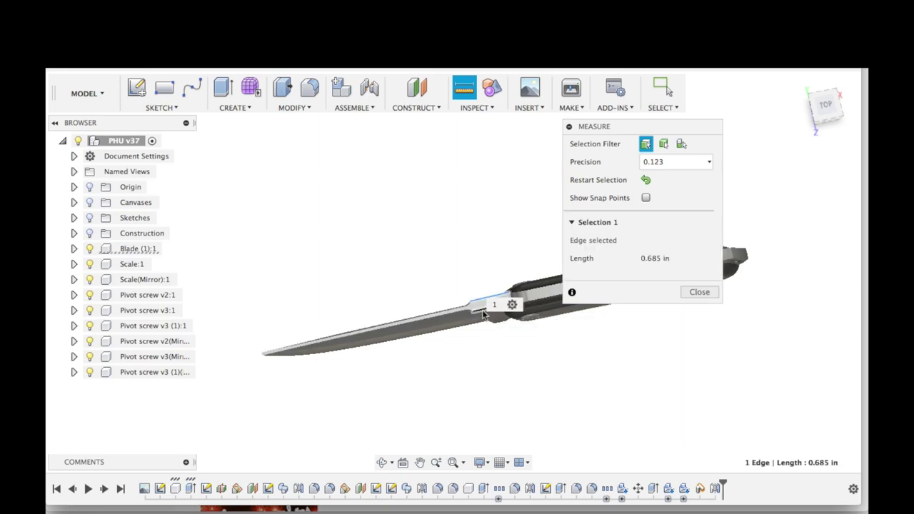
left_click(483, 314)
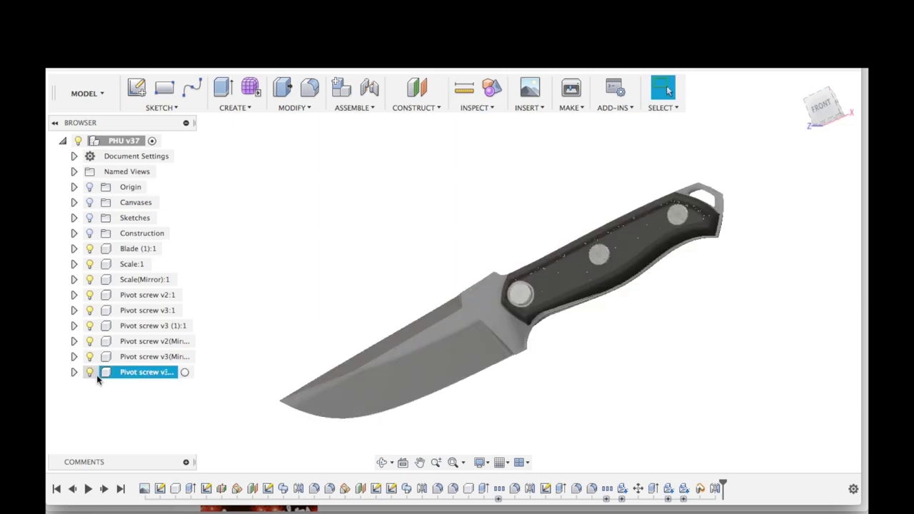
Hide all the pivot screw components, including Pivot screw v3:1 and v2:1
left_click(89, 372)
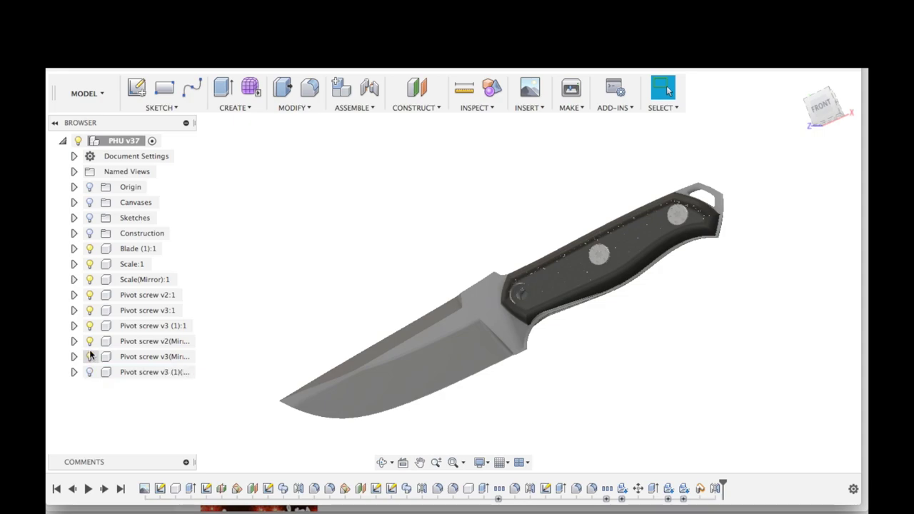
left_click(89, 356)
left_click(90, 341)
left_click(89, 326)
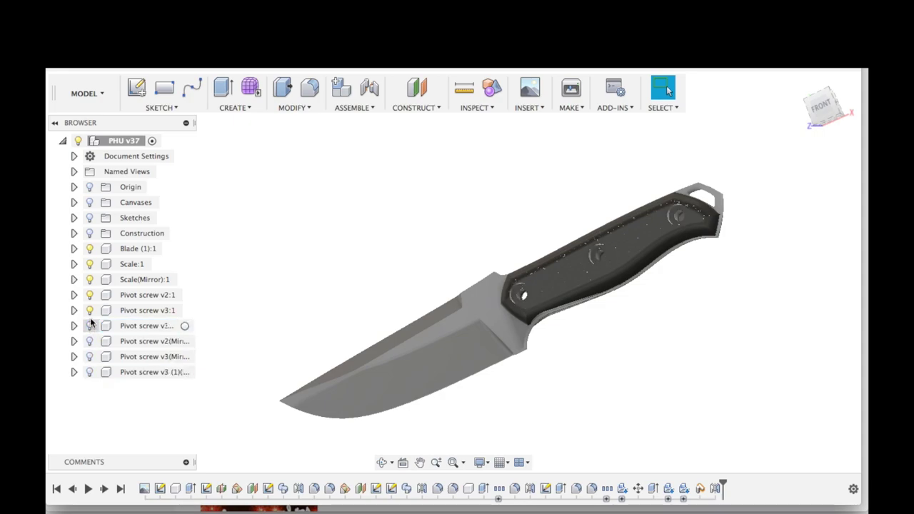
left_click(89, 310)
left_click(89, 294)
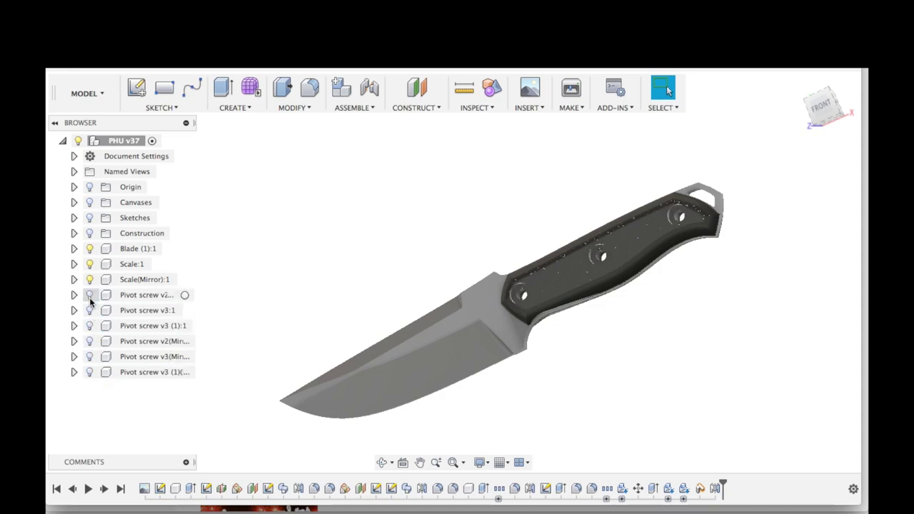
middle_click_drag(339, 248, 341, 249, "shift")
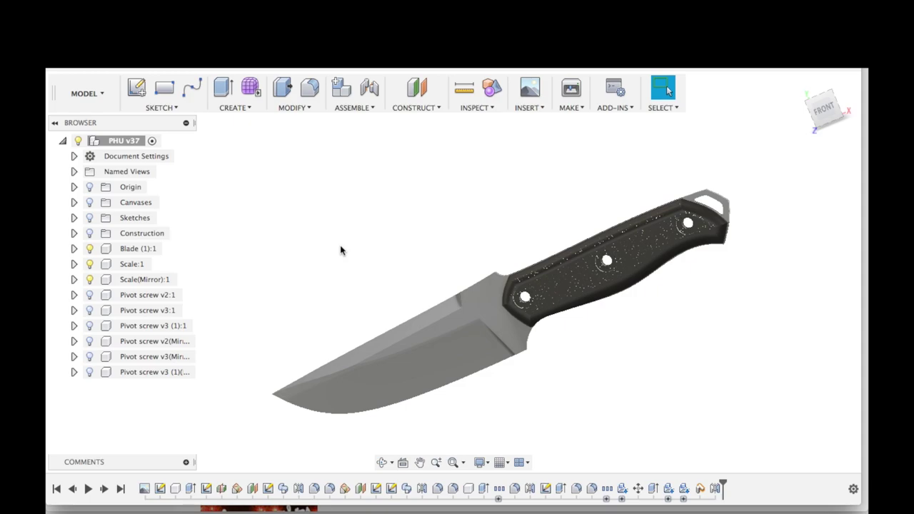
Move the Scale:1 handle scale 1.672 in along Y, off the knife
key("m")
left_click(554, 302)
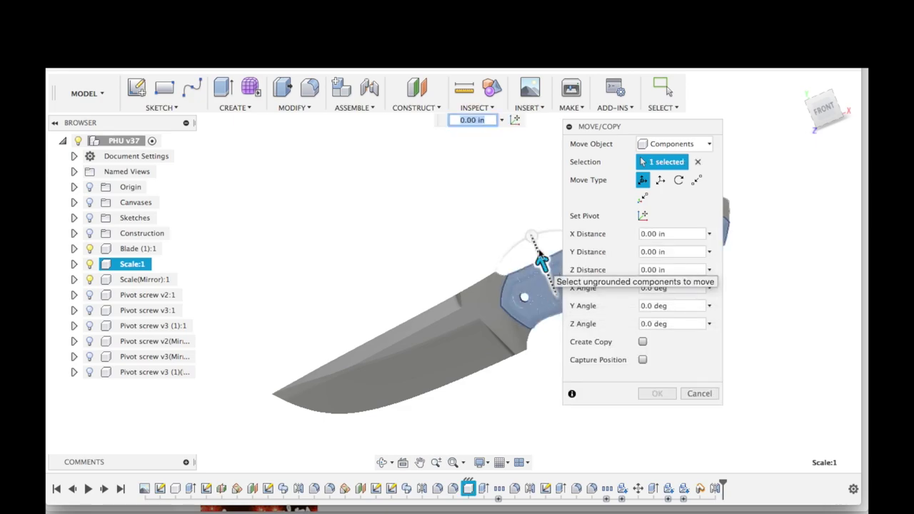
left_click_drag(534, 242, 498, 177)
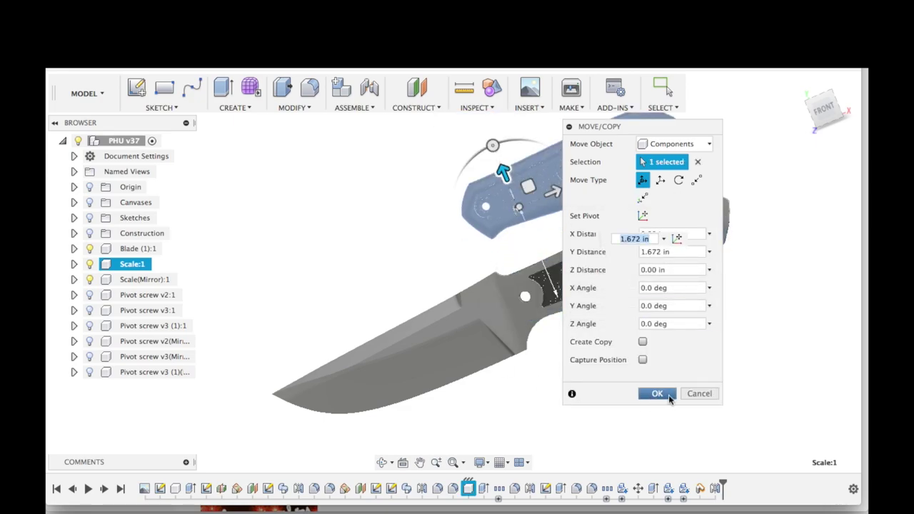
left_click(657, 393)
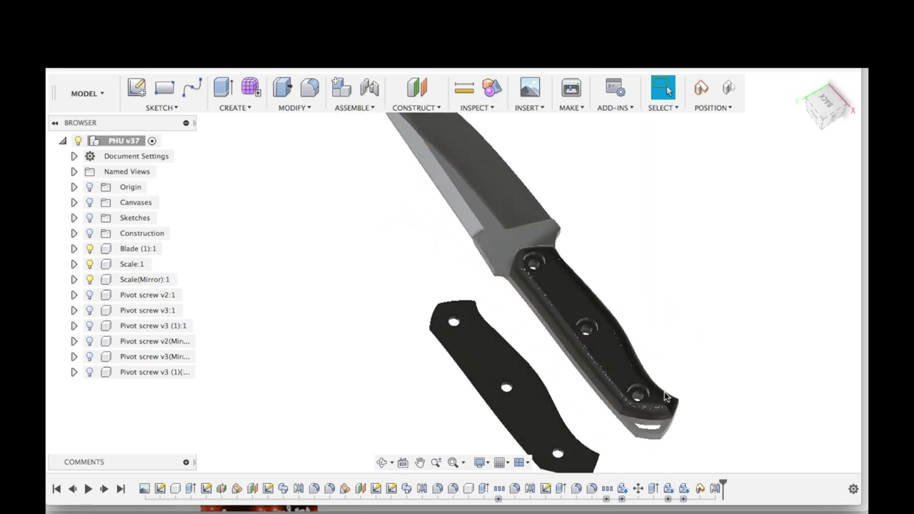
Slide Scale(Mirror):1 away from the blade and rotate it 180° about X
key("m")
left_click(666, 397)
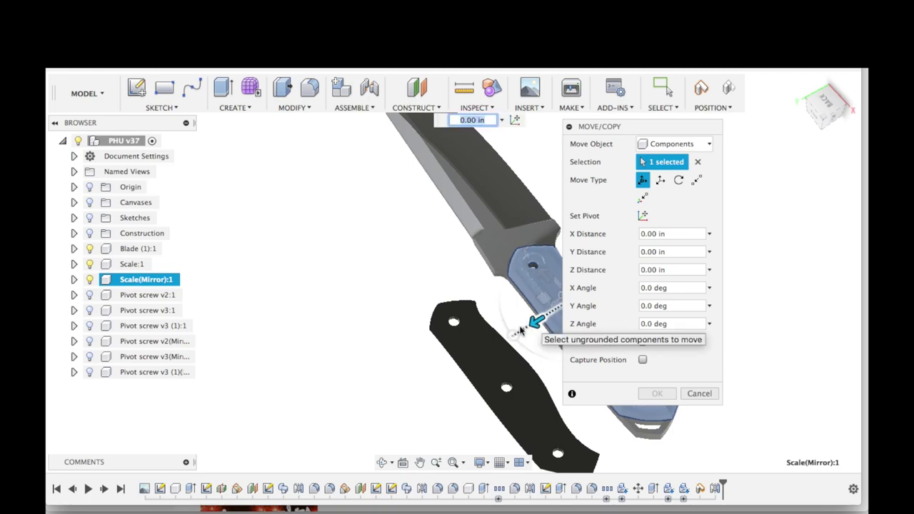
left_click_drag(539, 320, 376, 404)
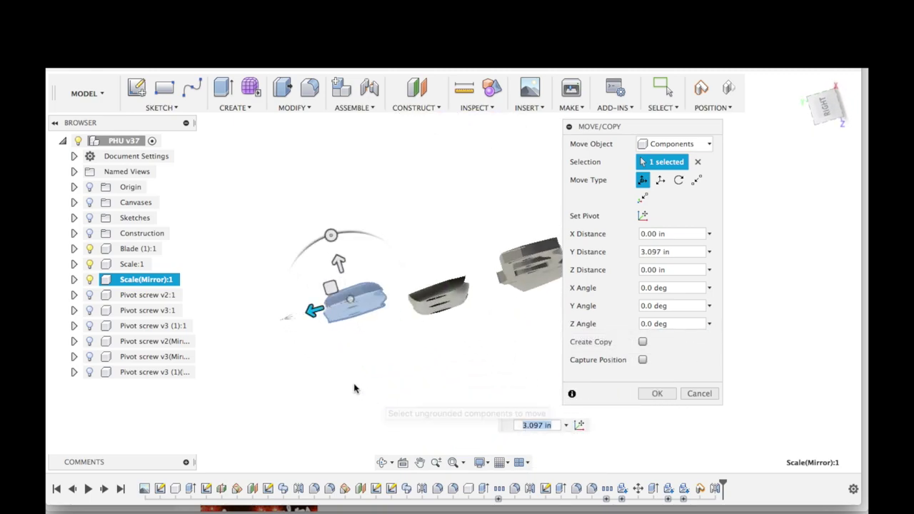
left_click_drag(331, 235, 359, 315)
type("180")
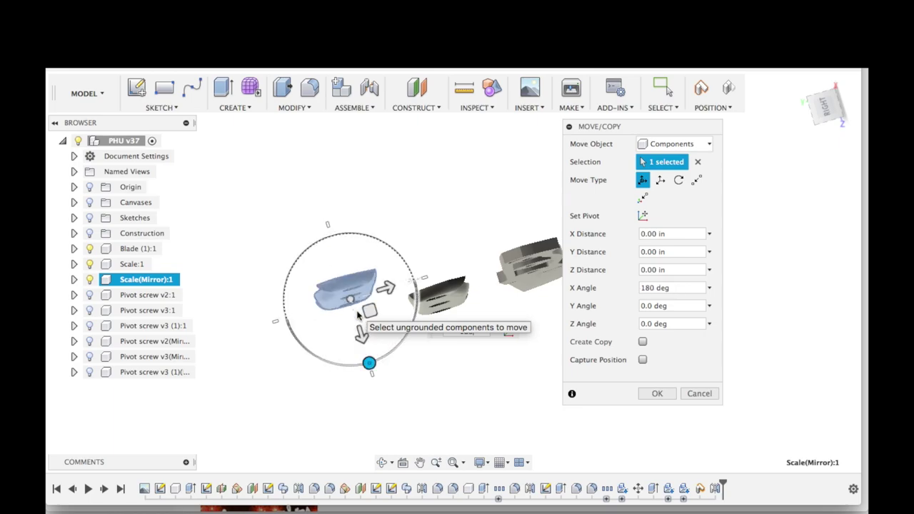
key("Return")
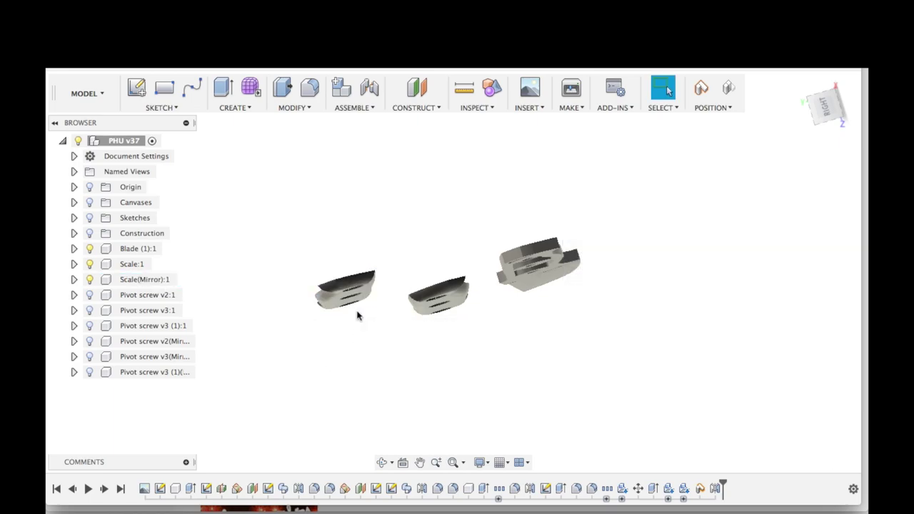
Review the separated scales, then start the Align command with the 'sa' shortcut
scroll(359, 316, "down", 5, "shift")
scroll(358, 316, "up", 5, "shift")
scroll(359, 317, "up", 5, "shift")
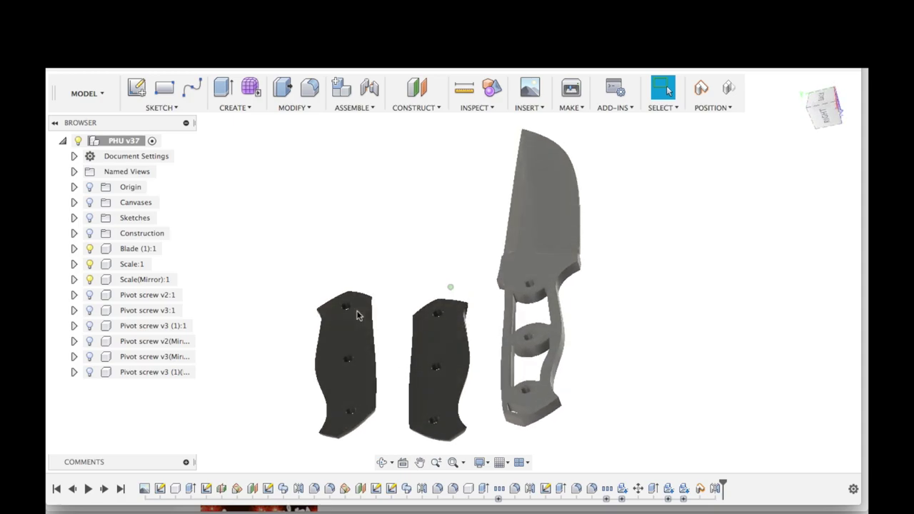
scroll(358, 316, "down", 5, "shift")
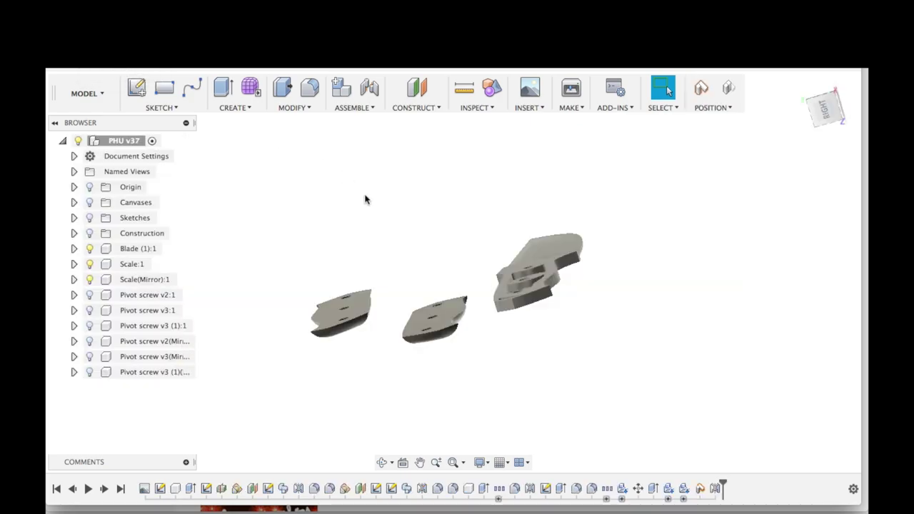
scroll(364, 199, "up", 4, "shift")
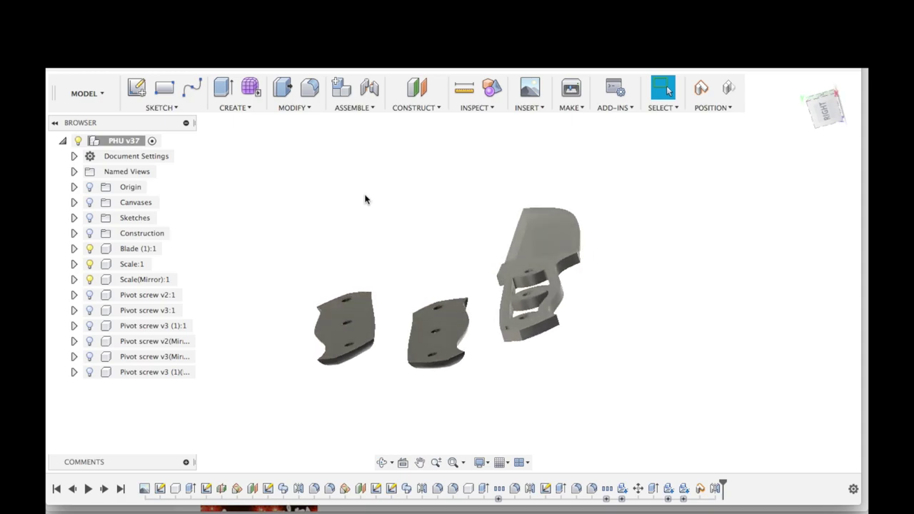
type("s")
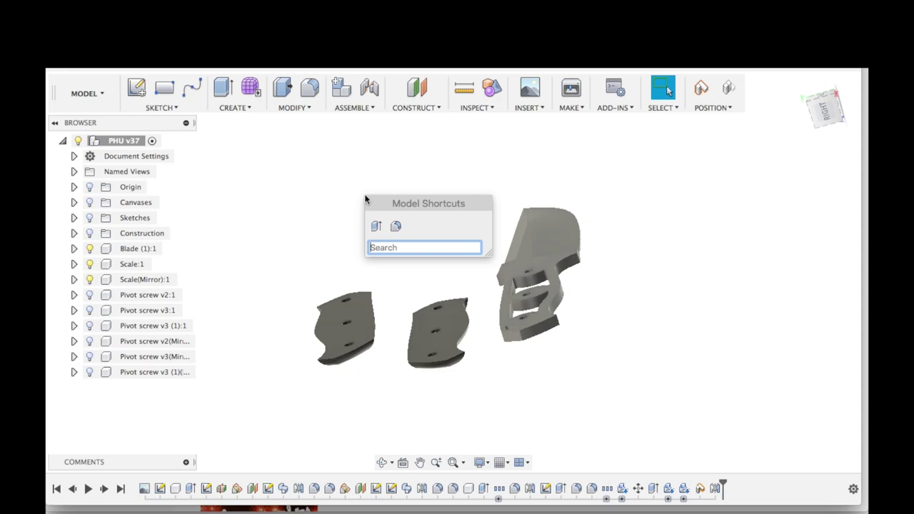
type("a")
key("Return")
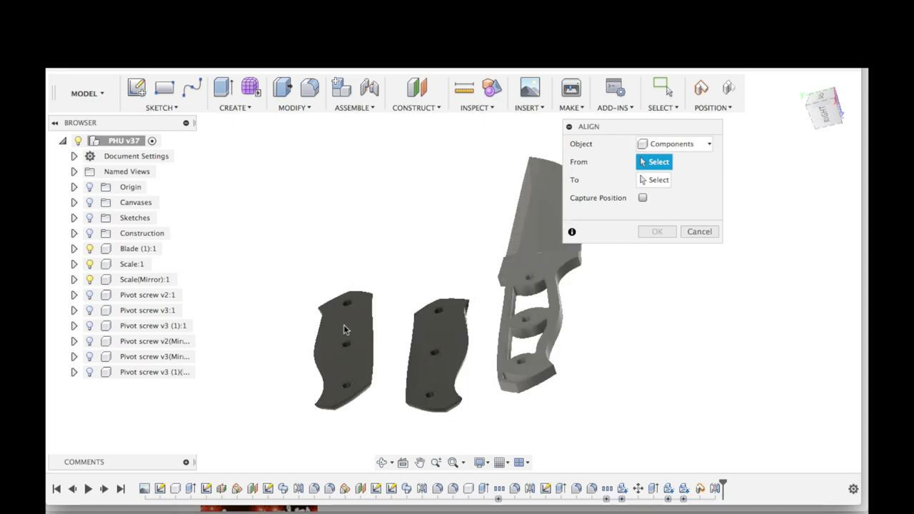
Align the left scale's face to the middle scale's face
left_click(347, 326)
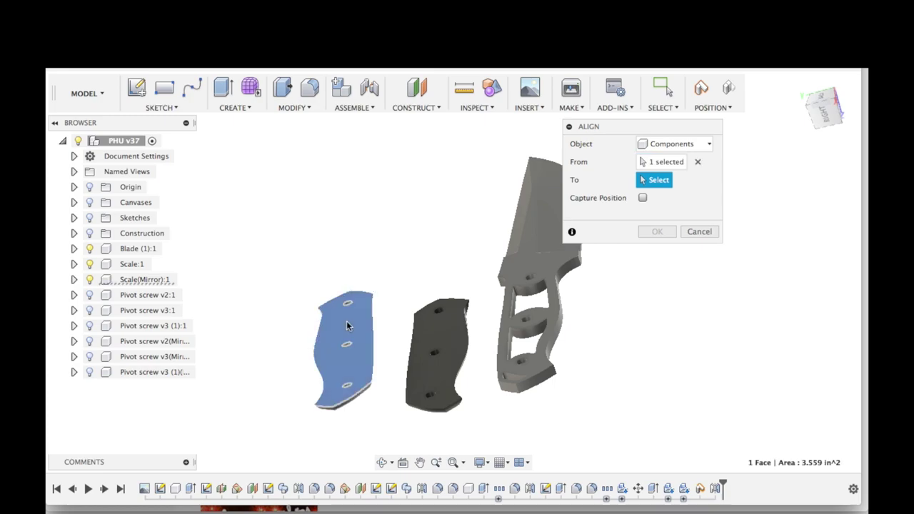
left_click(440, 336)
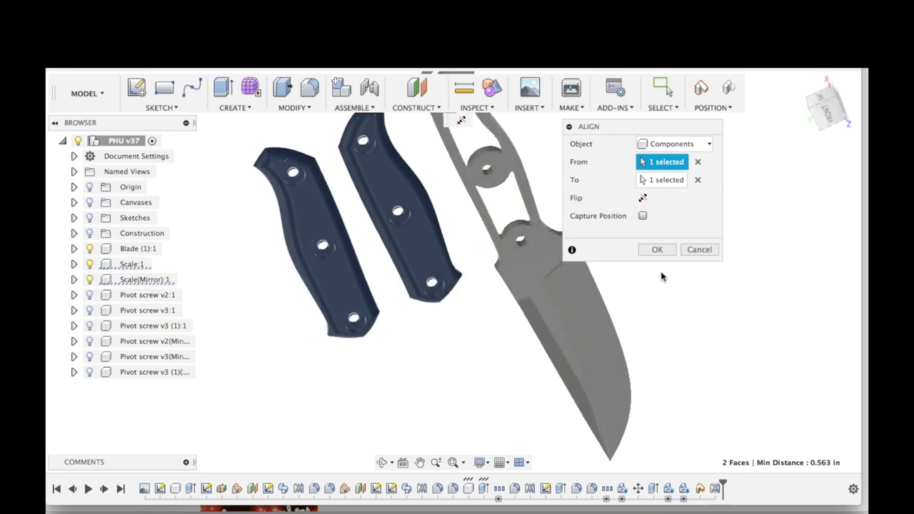
left_click(661, 247)
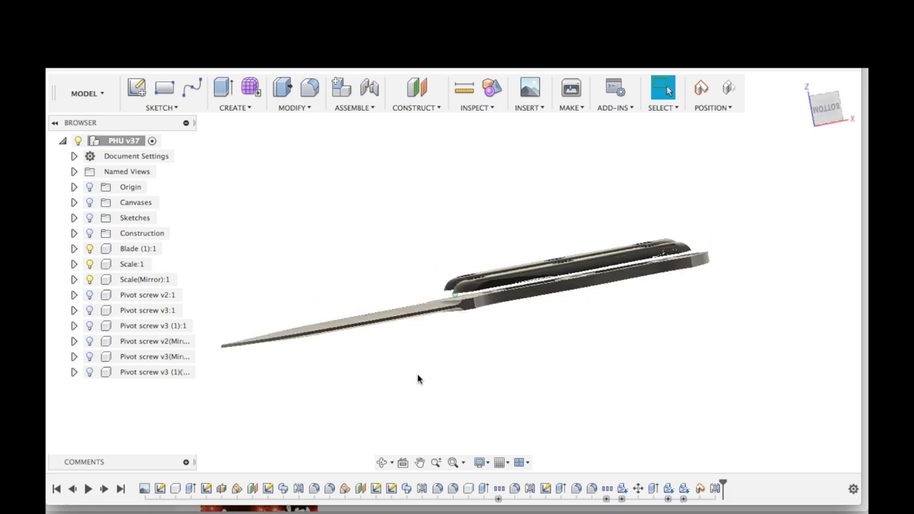
Hide Scale(Mirror):1 and Scale:1, then switch to the CAM workspace
left_click(95, 279)
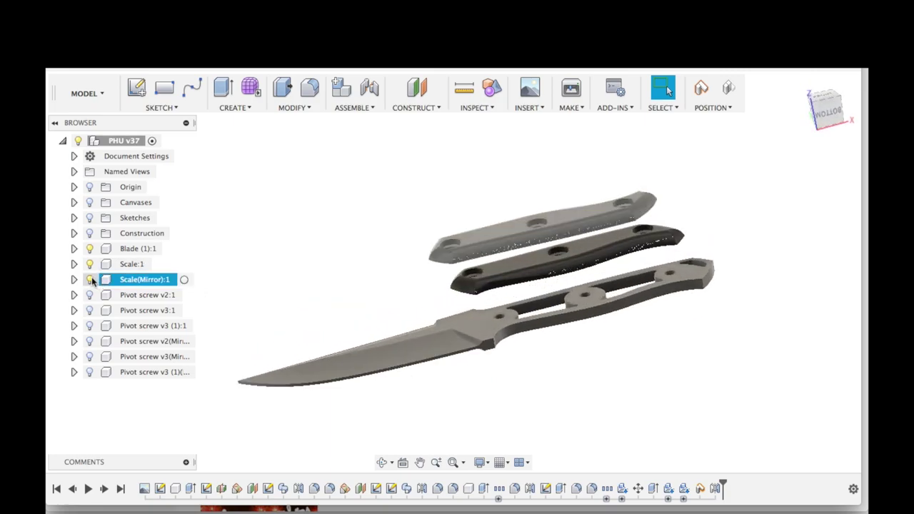
left_click(90, 279)
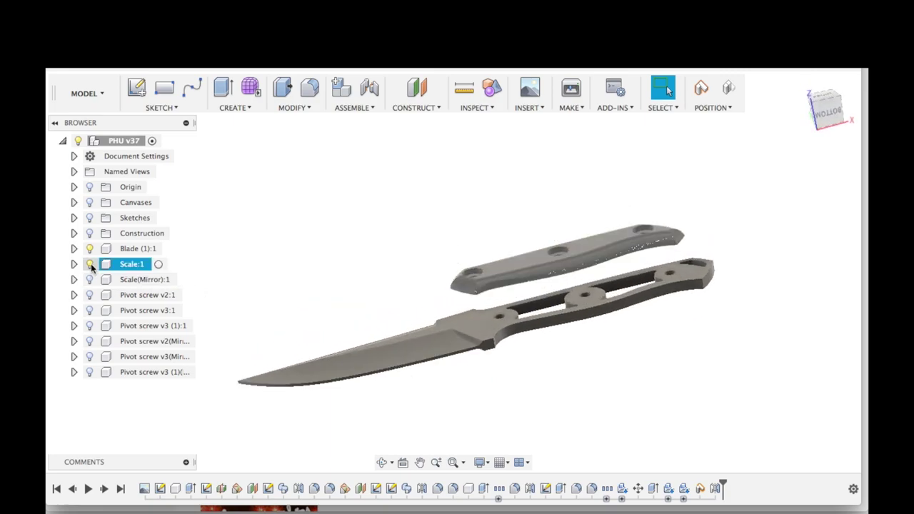
left_click(89, 263)
left_click(84, 92)
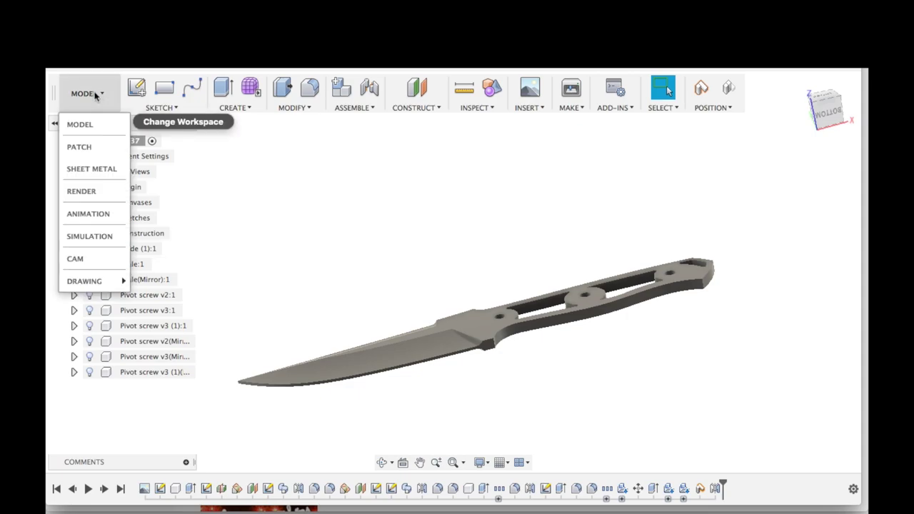
left_click(76, 259)
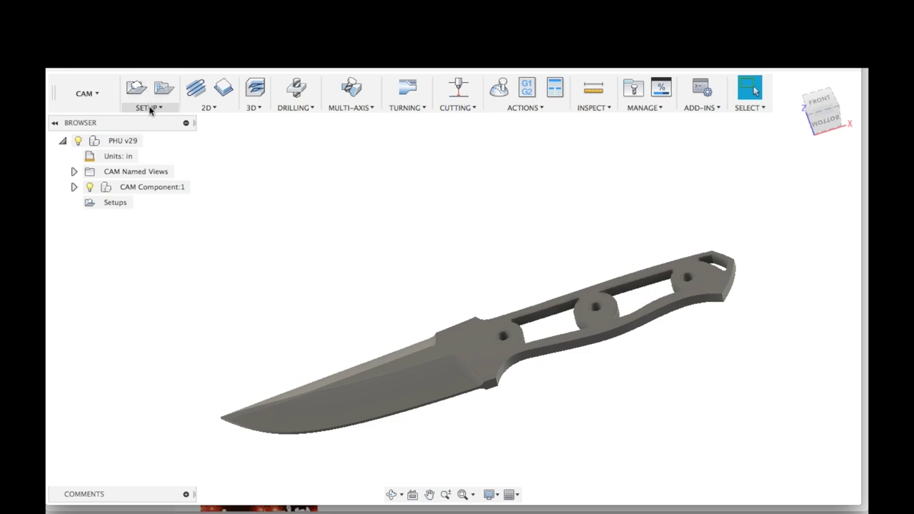
left_click(217, 108)
left_click(255, 107)
left_click(255, 107)
mouse_move(279, 108)
mouse_move(326, 106)
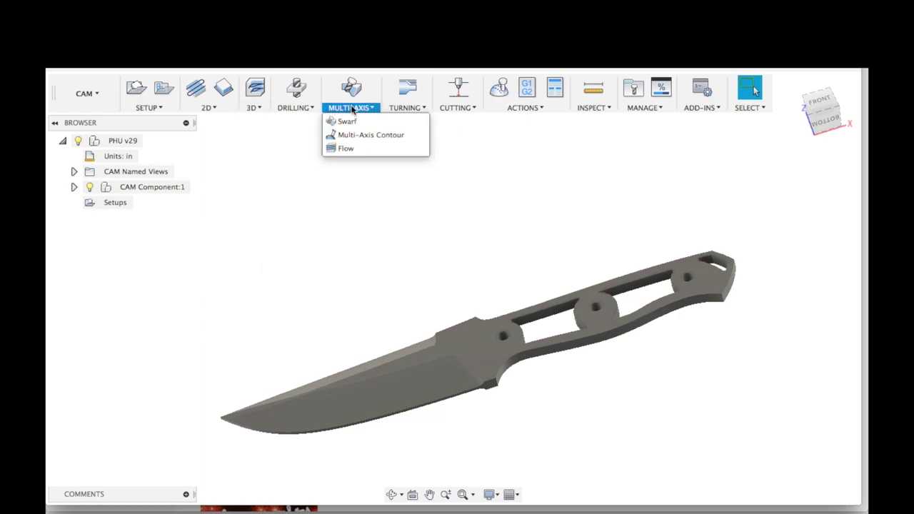
mouse_move(411, 107)
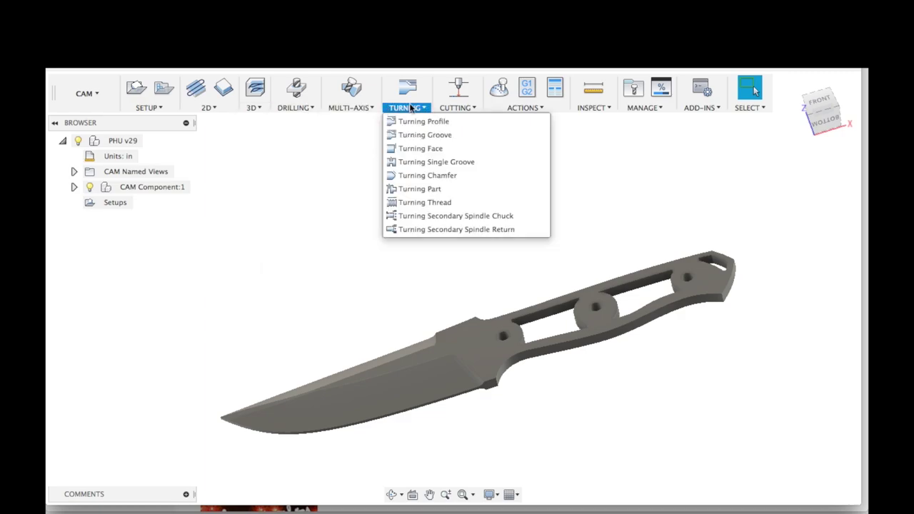
mouse_move(463, 108)
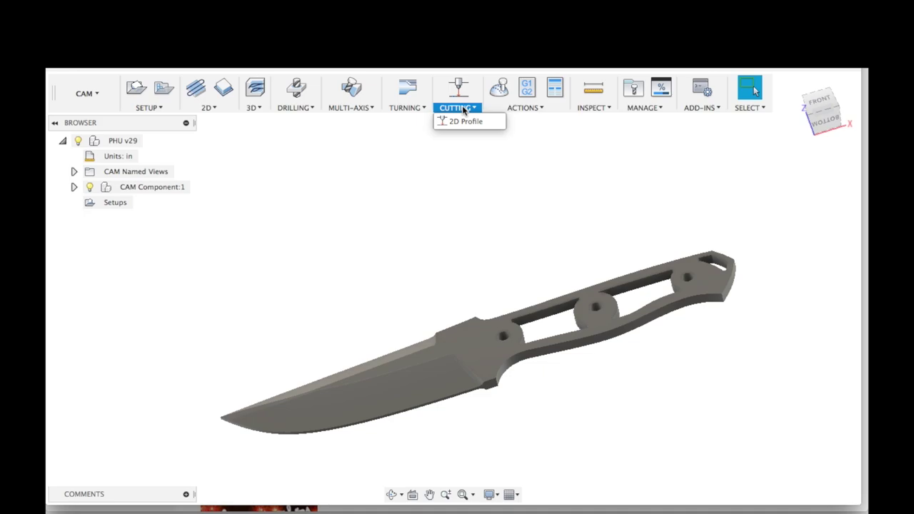
mouse_move(525, 108)
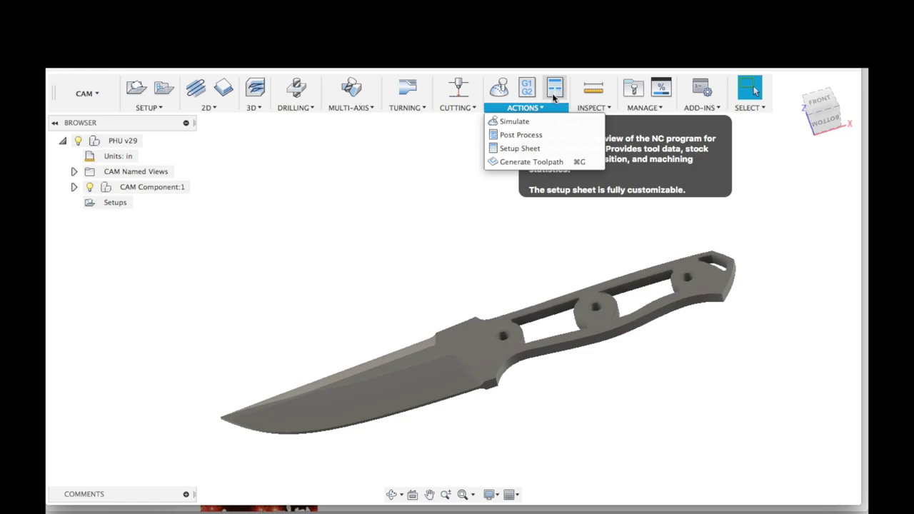
left_click(568, 109)
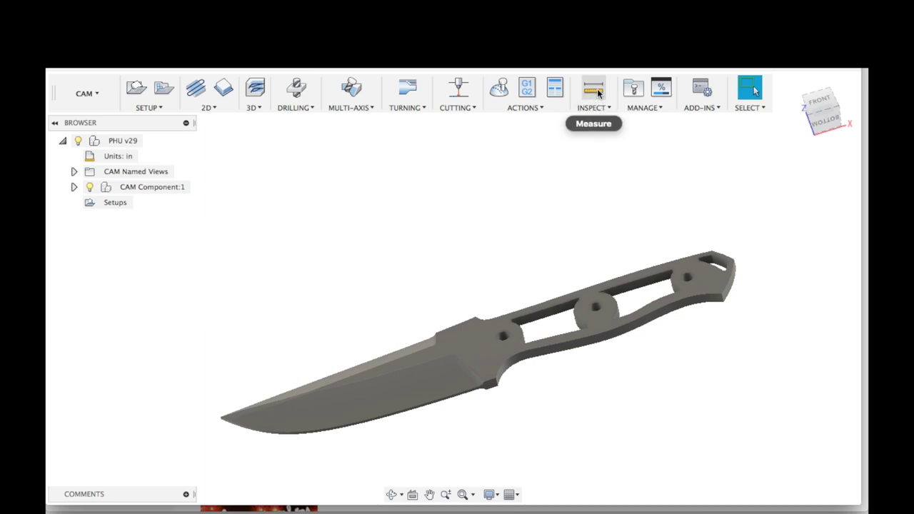
left_click(599, 93)
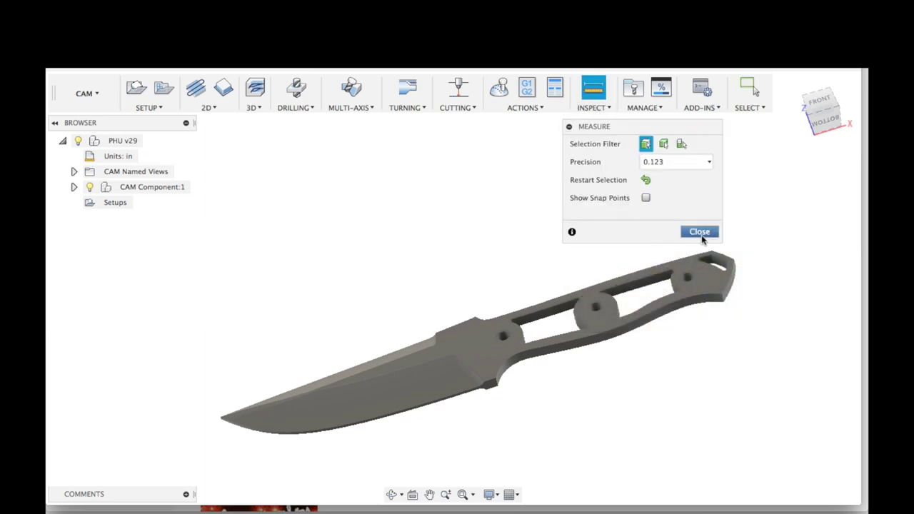
left_click(701, 237)
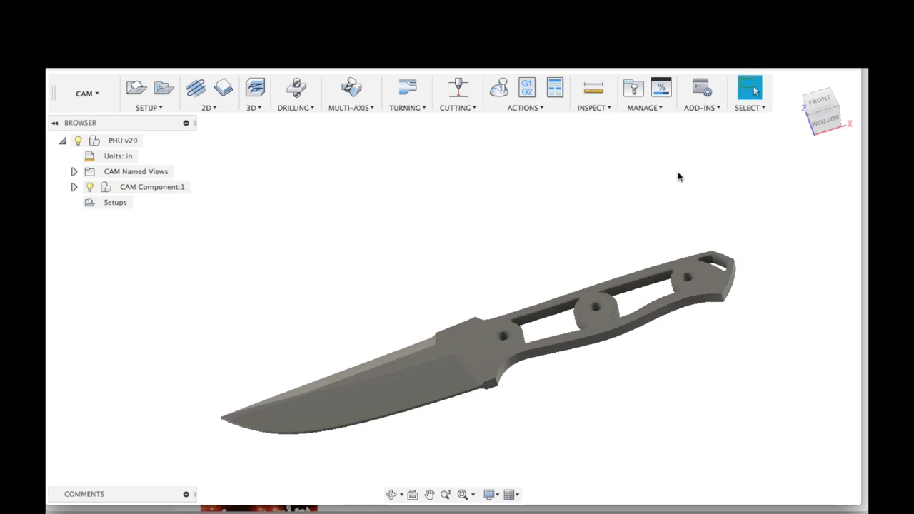
left_click(654, 107)
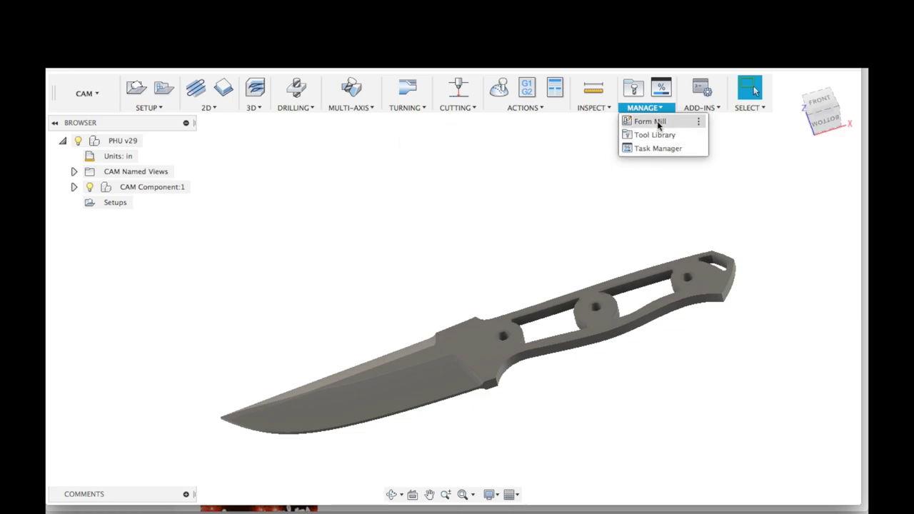
key("Right")
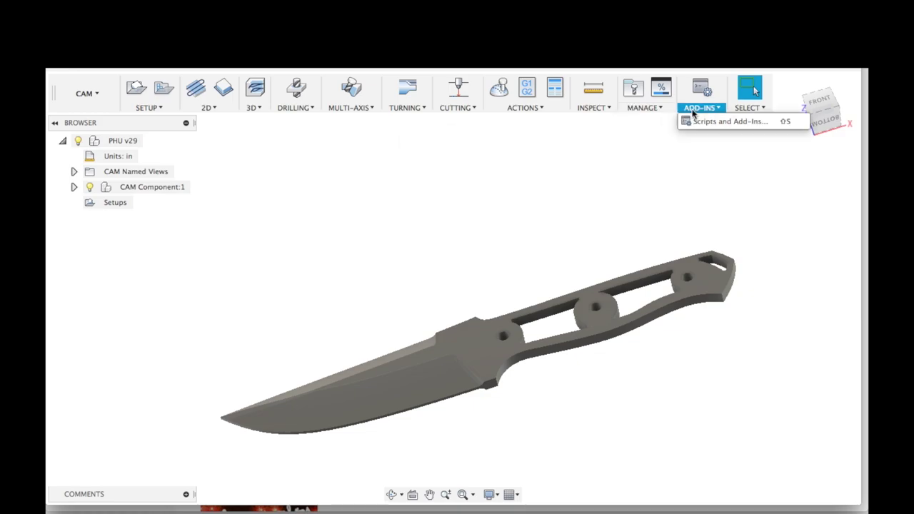
left_click(314, 252)
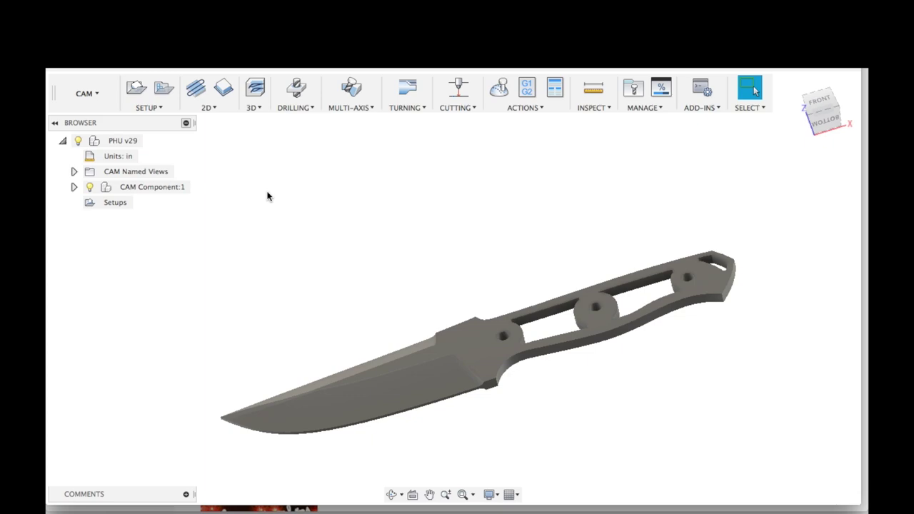
Start a new milling setup, Setup5, for the knife
left_click(140, 90)
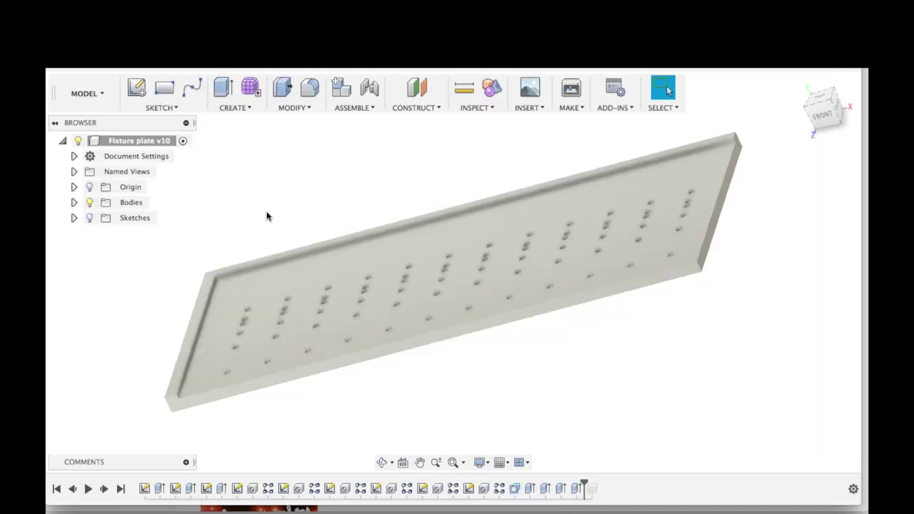
Scroll the view while reviewing the fixture plate model
scroll(265, 215, "up", 5, "shift")
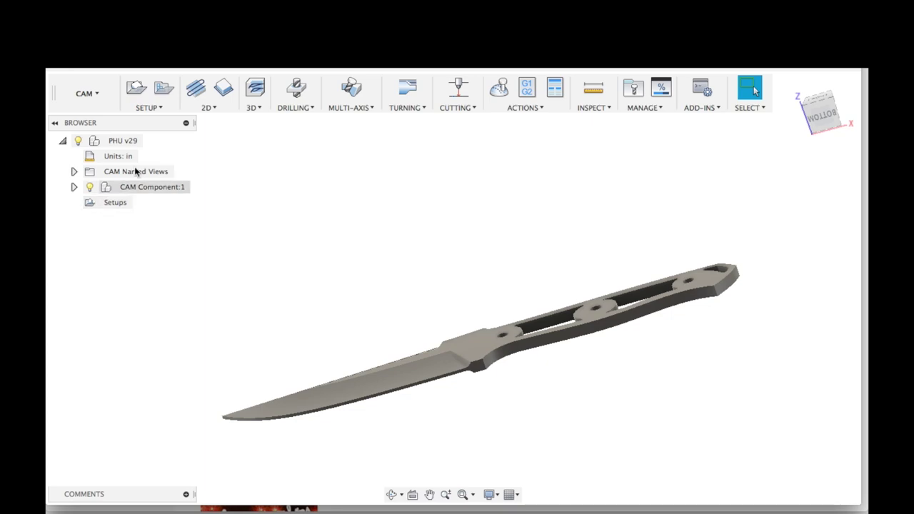
Create Setup6 with origin at the stock's lower-left corner and the knife body as model
left_click(137, 87)
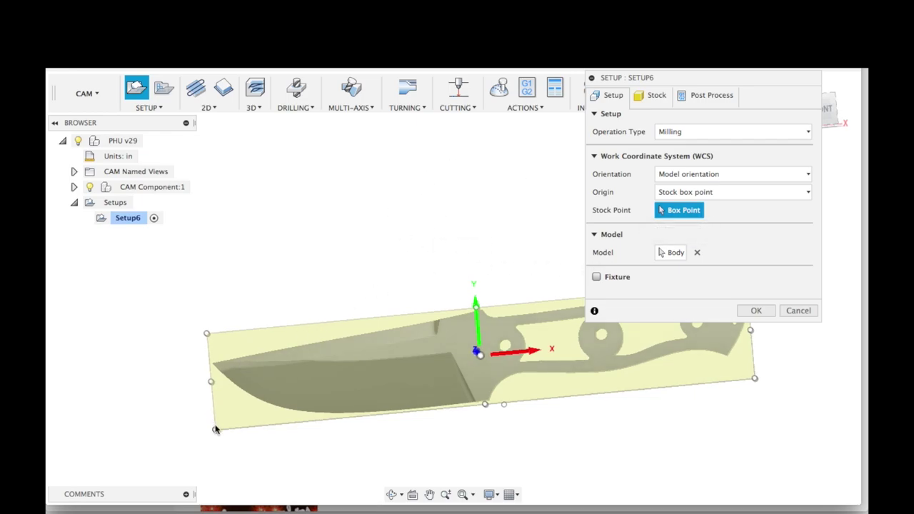
scroll(214, 431, "down", 5, "shift")
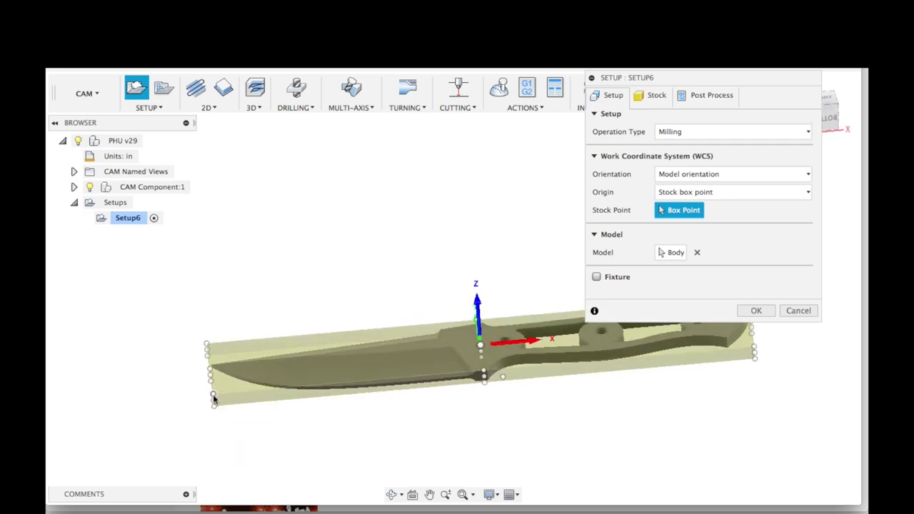
left_click(213, 394)
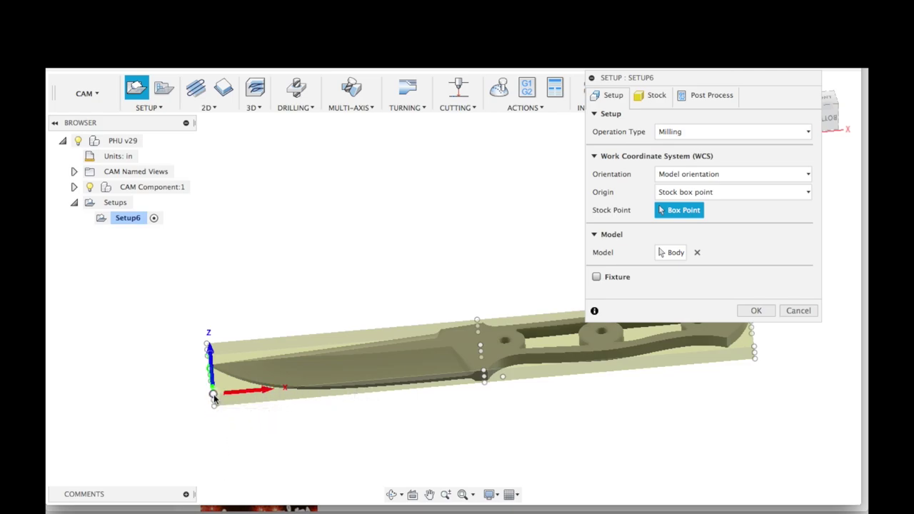
scroll(260, 433, "down", 5, "shift")
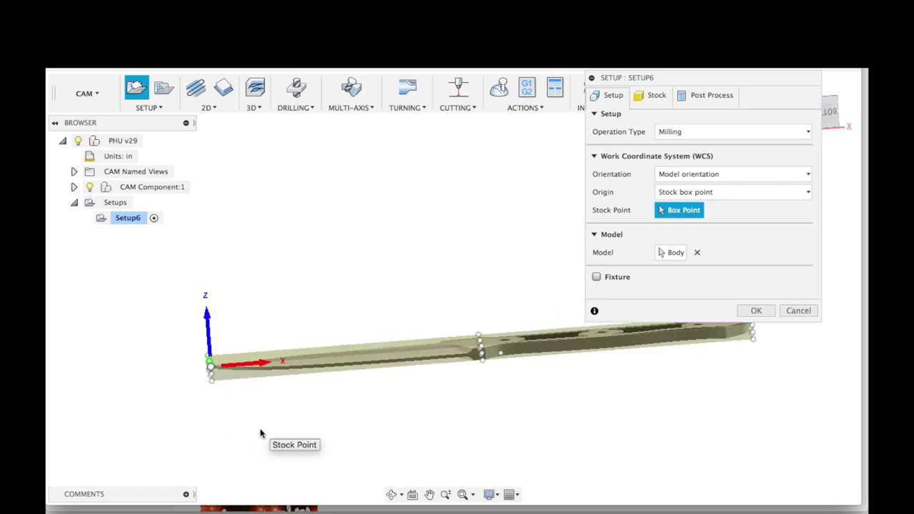
scroll(261, 433, "down", 2, "shift")
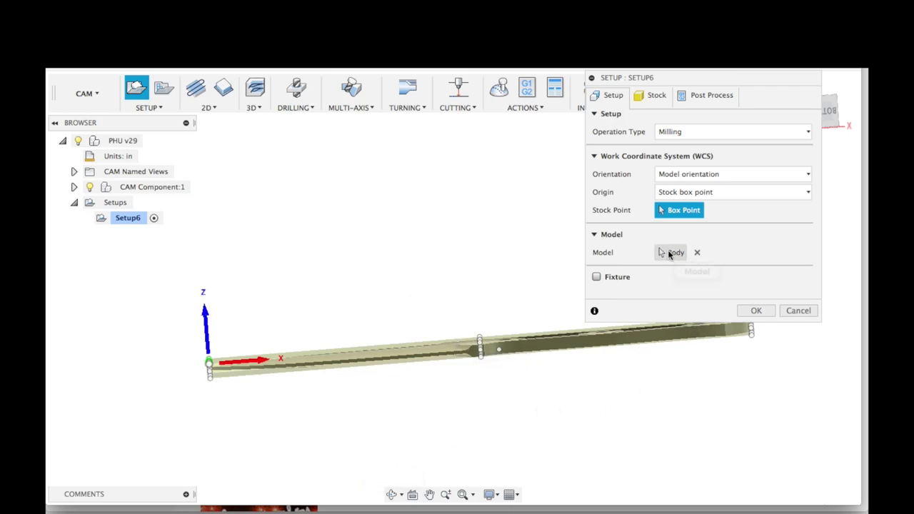
left_click(671, 253)
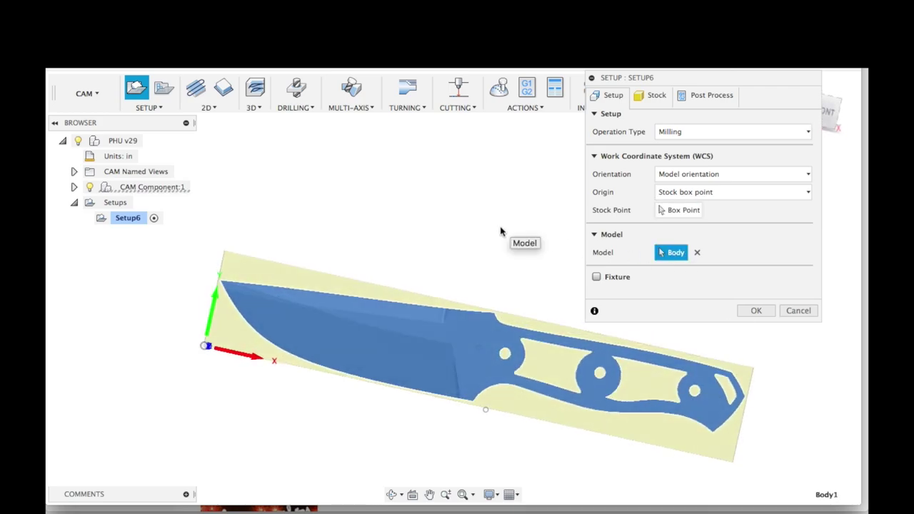
Make Setup6's stock a fixed size box: width 9 in, depth 1.5 in, height 0.1875 in
left_click(651, 97)
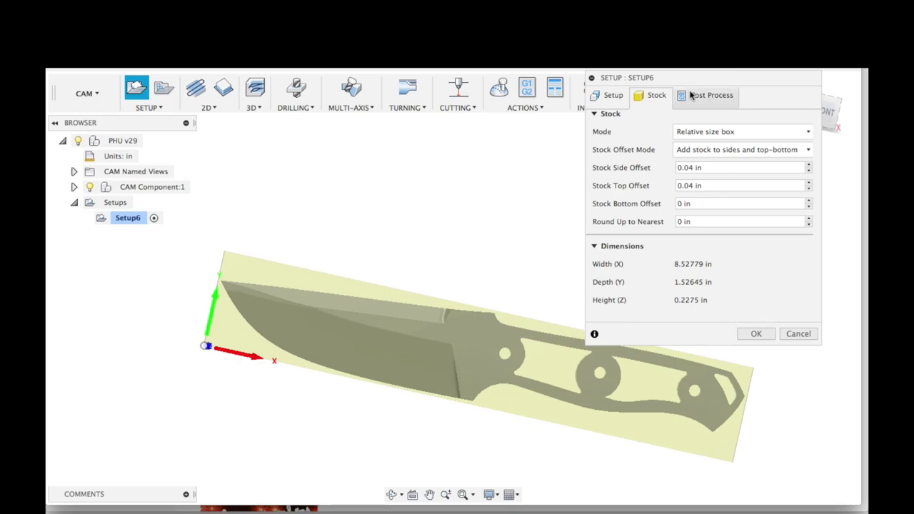
left_click(699, 131)
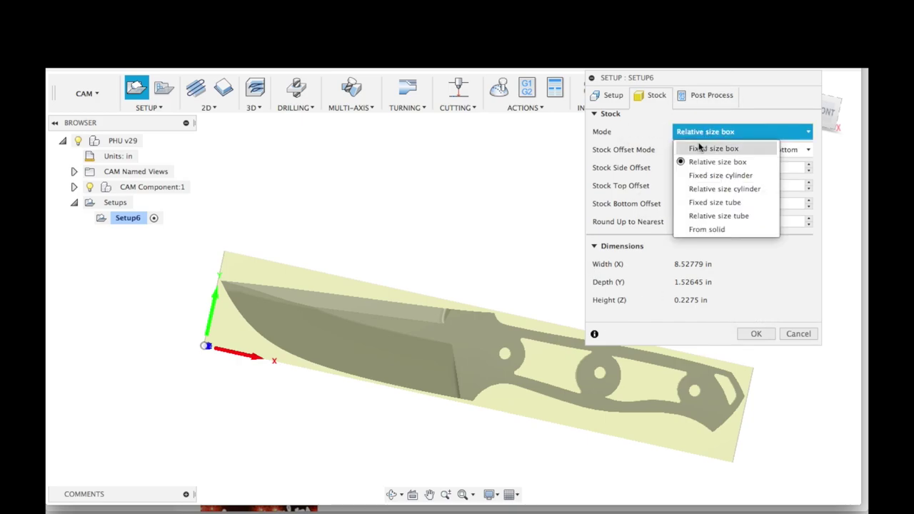
left_click(700, 148)
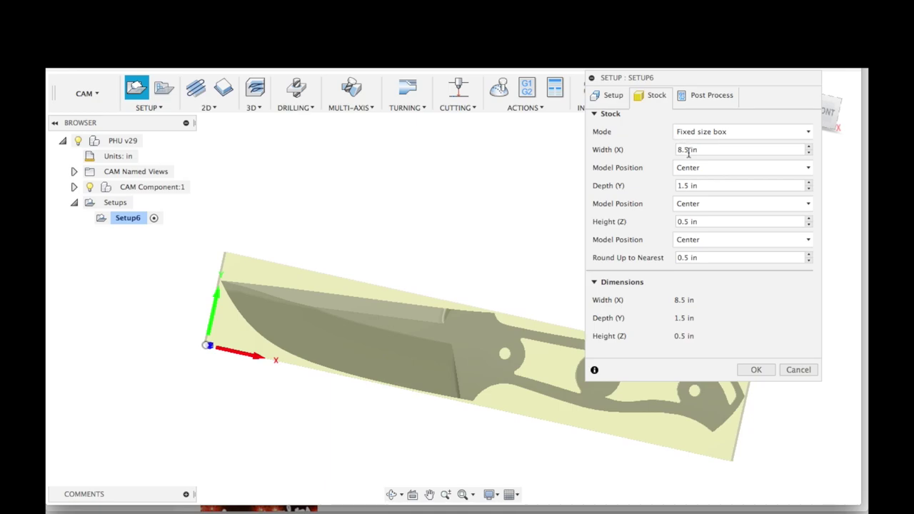
left_click_drag(688, 152, 671, 151)
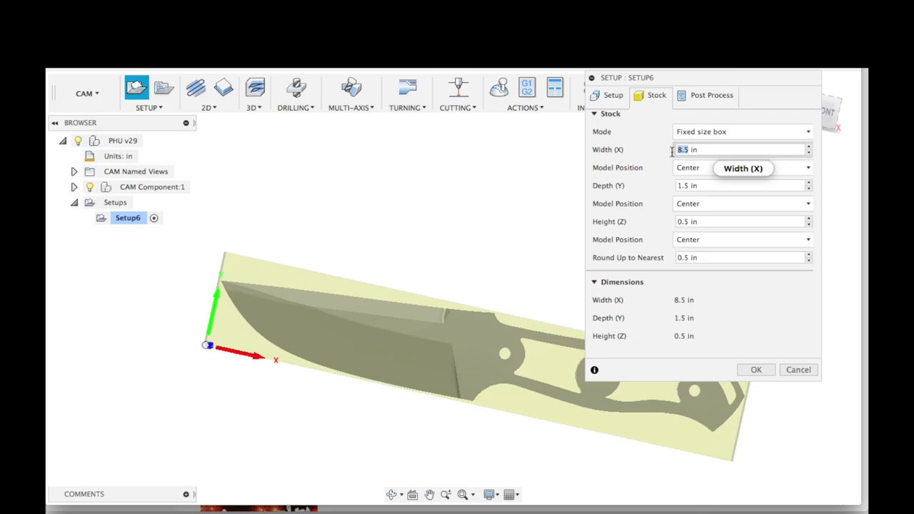
type("9")
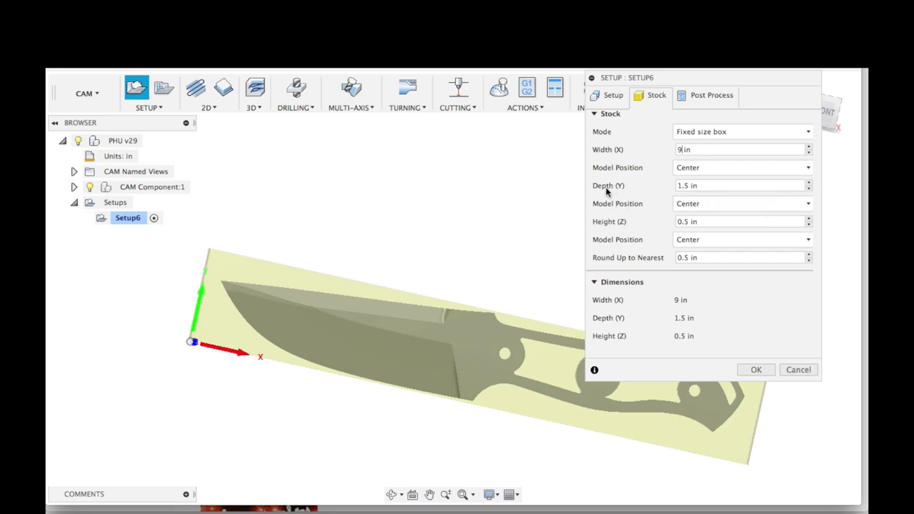
left_click(687, 185)
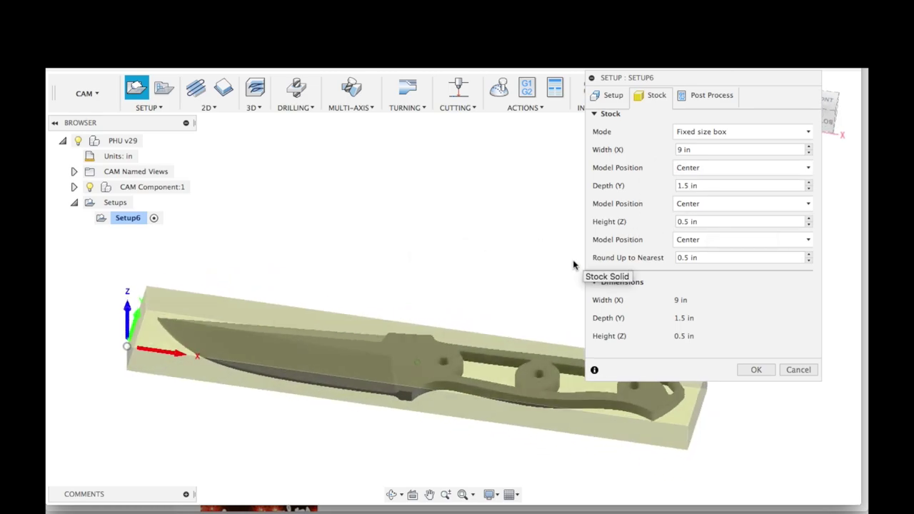
left_click(684, 221)
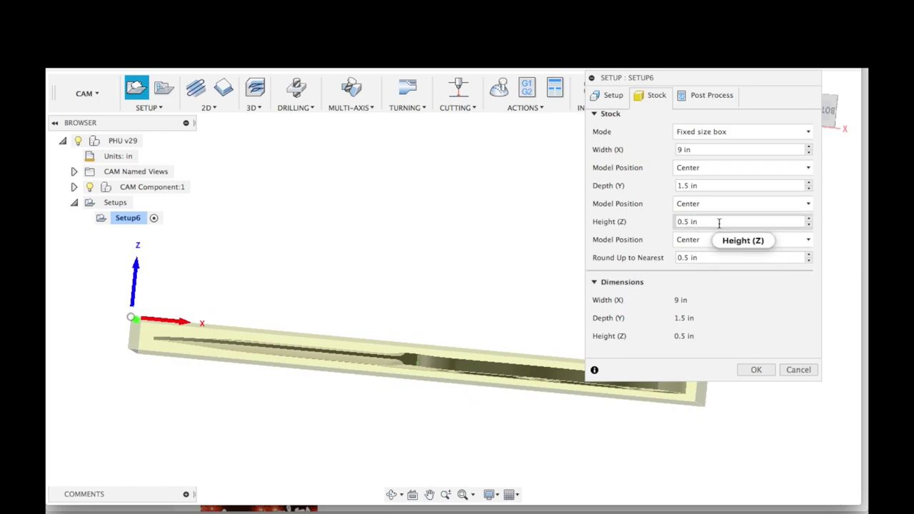
type("137")
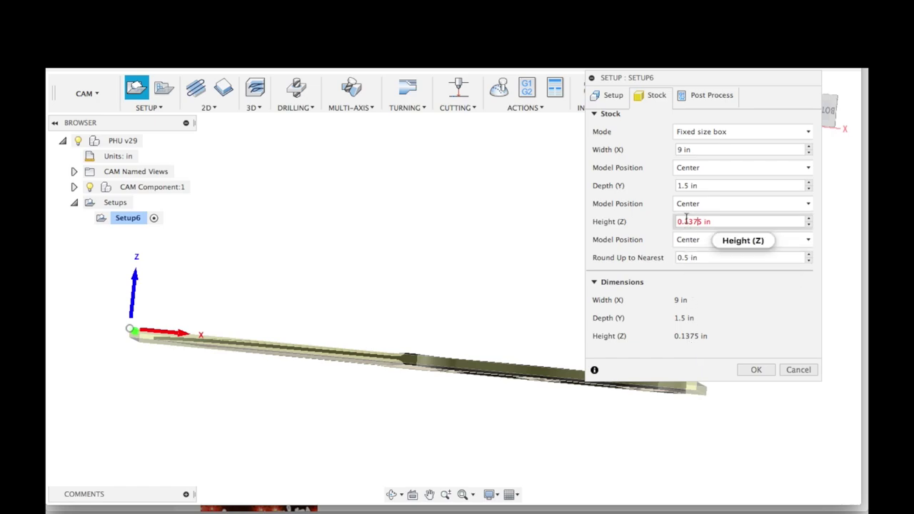
left_click_drag(687, 222, 697, 224)
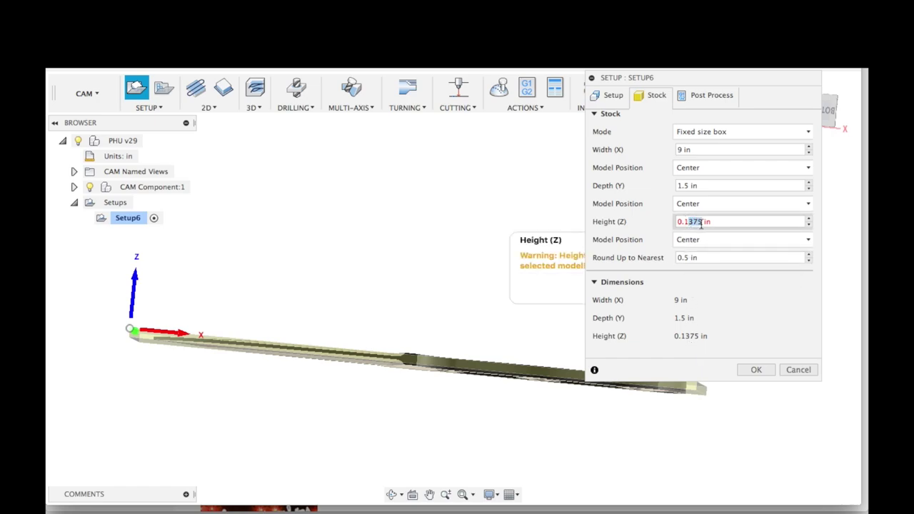
type("87")
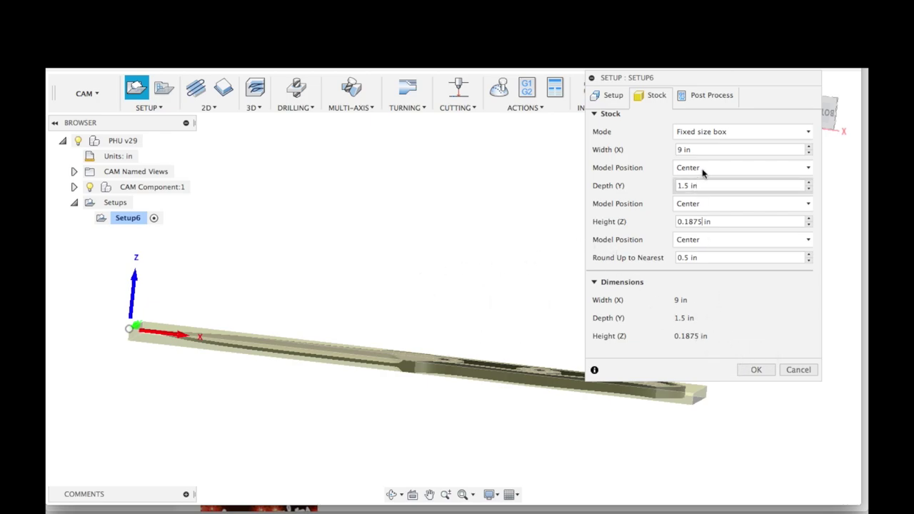
Confirm Setup6 and deselect it so its stock box is hidden
left_click(761, 370)
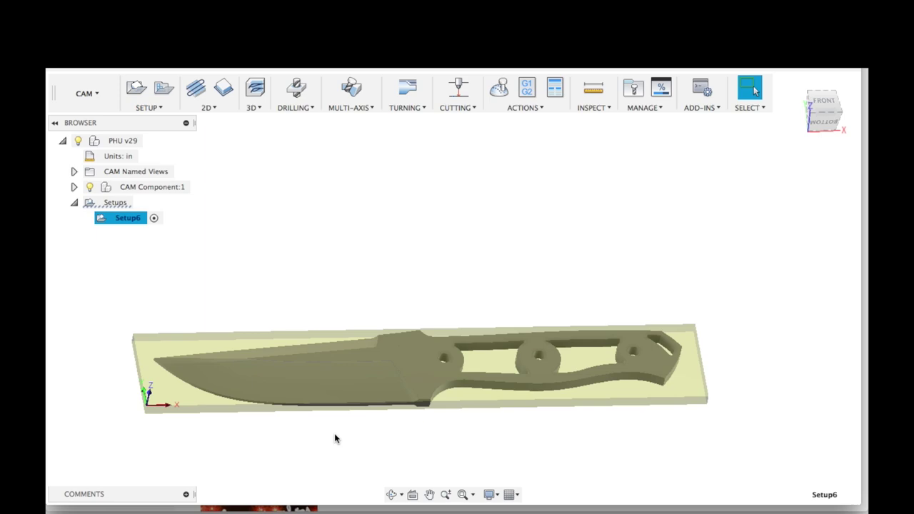
left_click(335, 434)
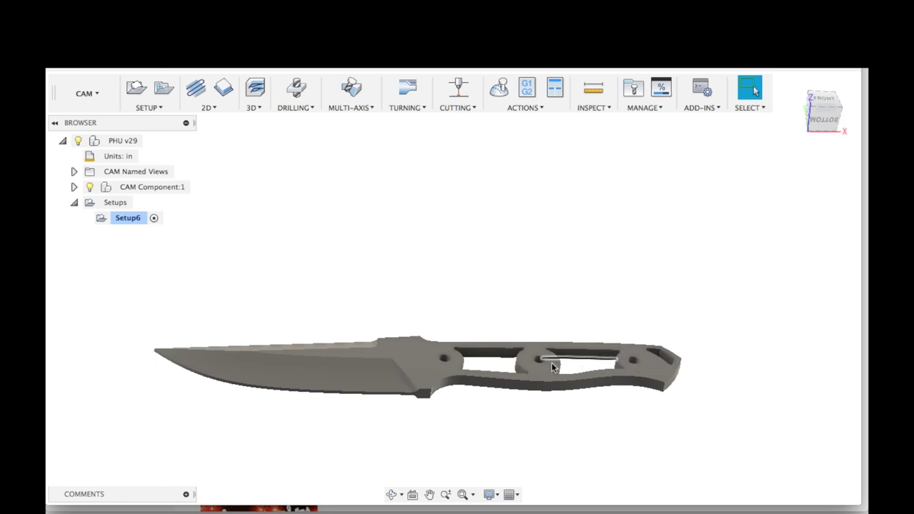
Start a new drill operation using the #1 Ø3/16" 118° spot drill
left_click(306, 109)
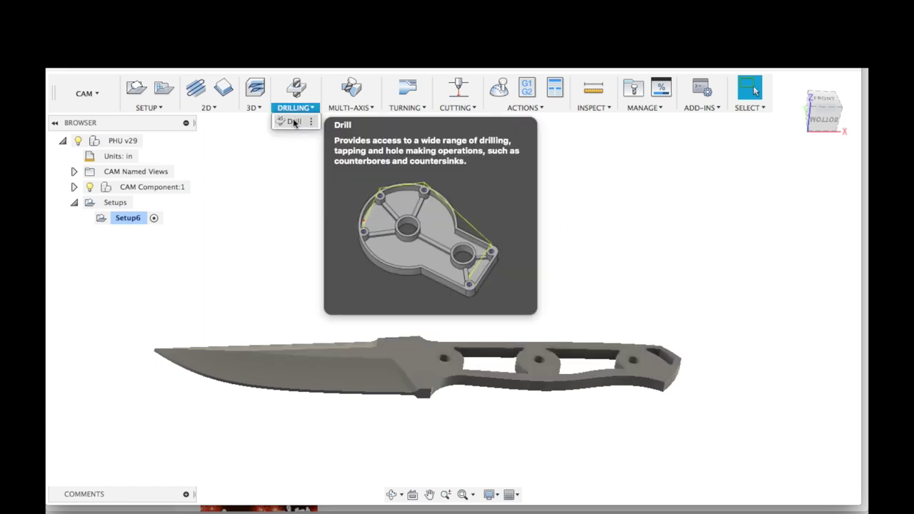
left_click(293, 121)
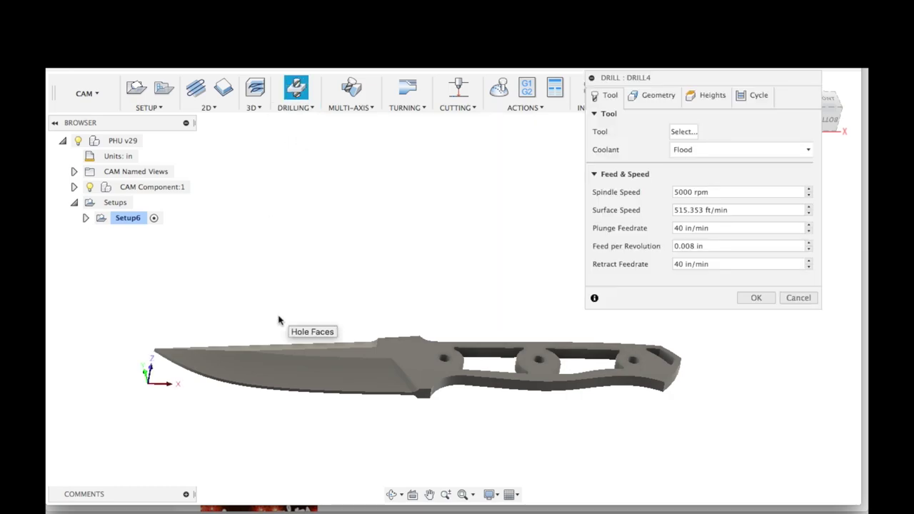
left_click(684, 133)
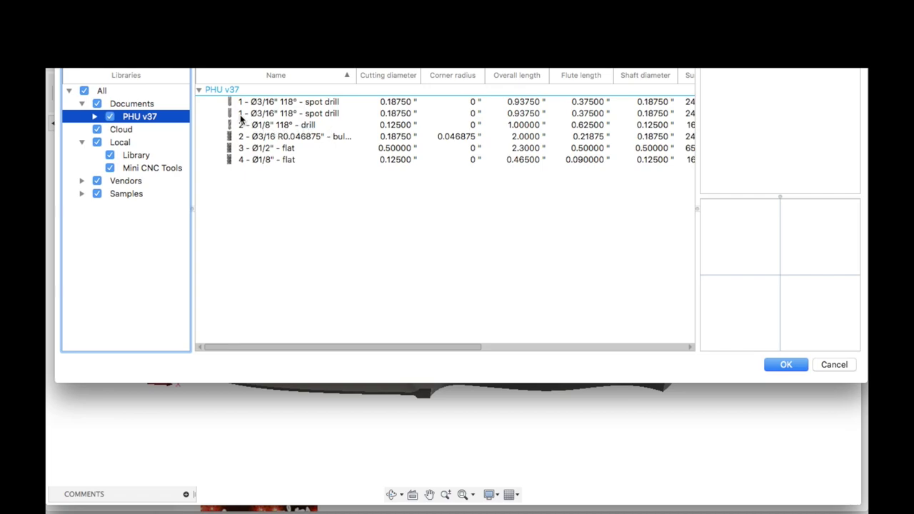
left_click(289, 114)
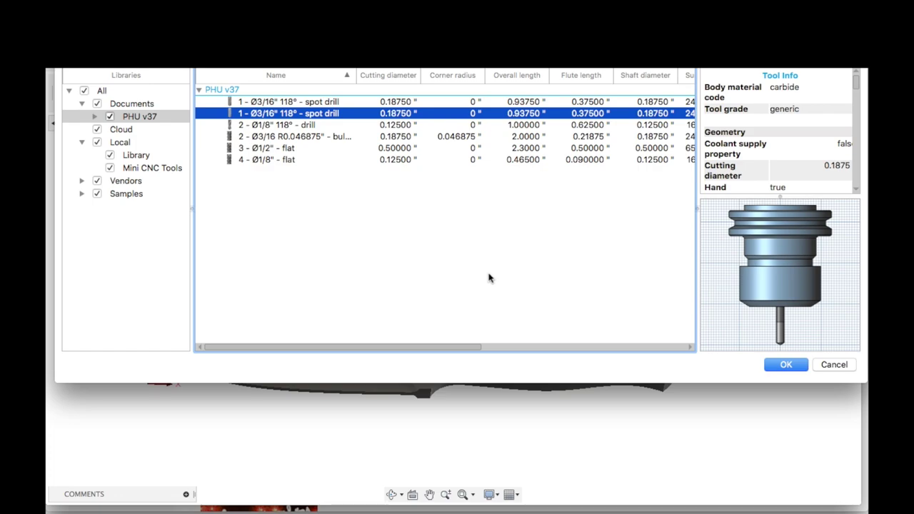
left_click(786, 365)
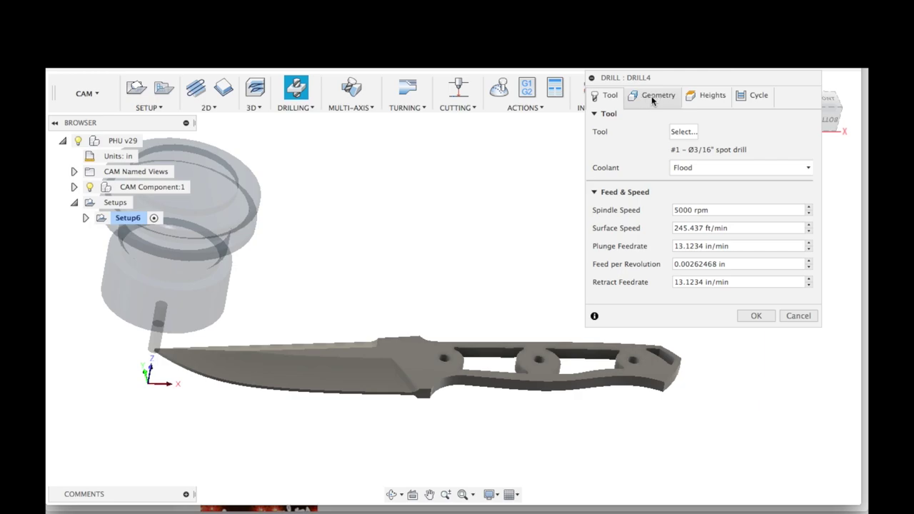
Select the three 0.188 in knife handle holes as DRILL4's drilling geometry
left_click(651, 95)
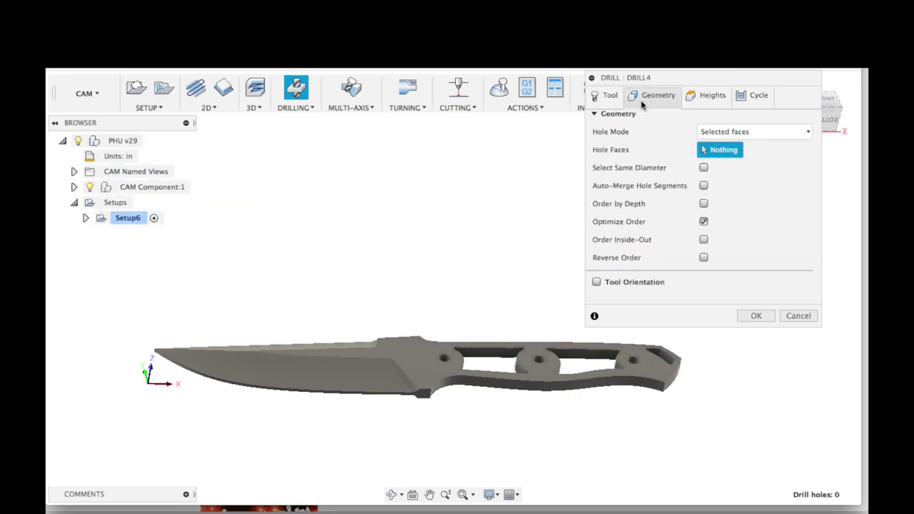
left_click(443, 364)
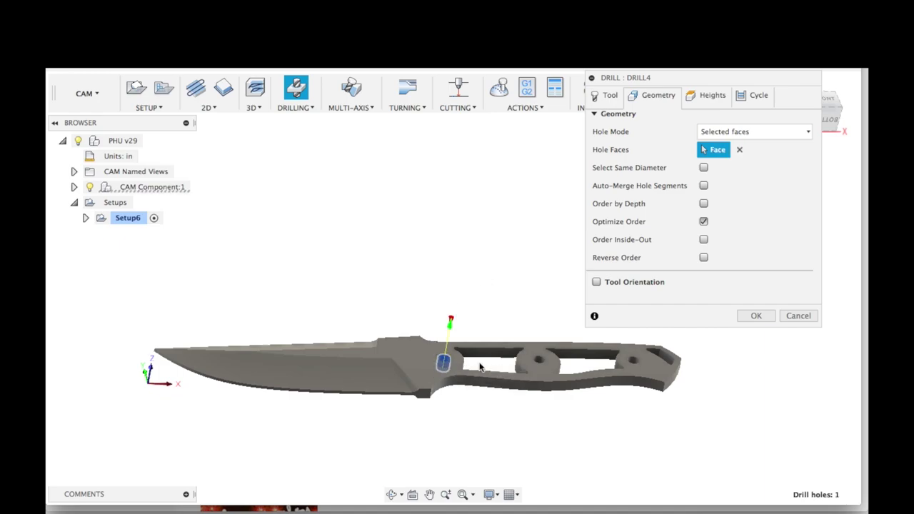
left_click(538, 364)
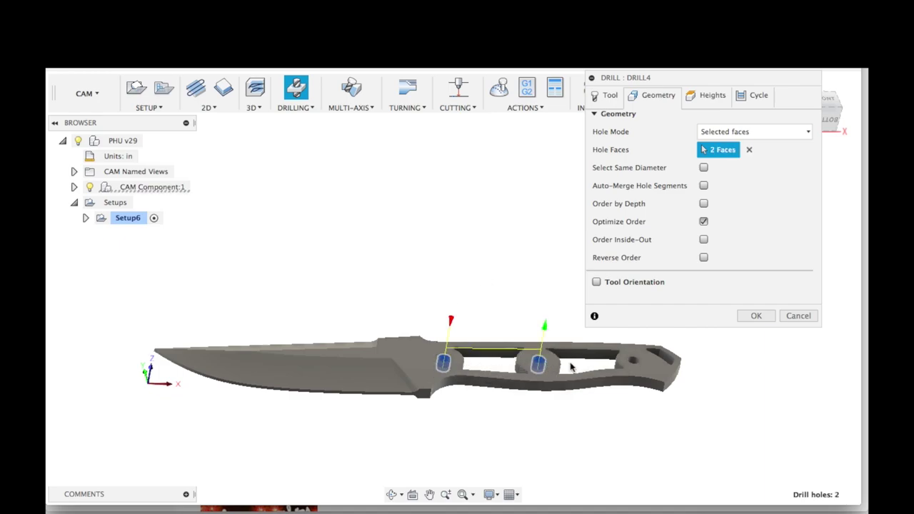
left_click(635, 364)
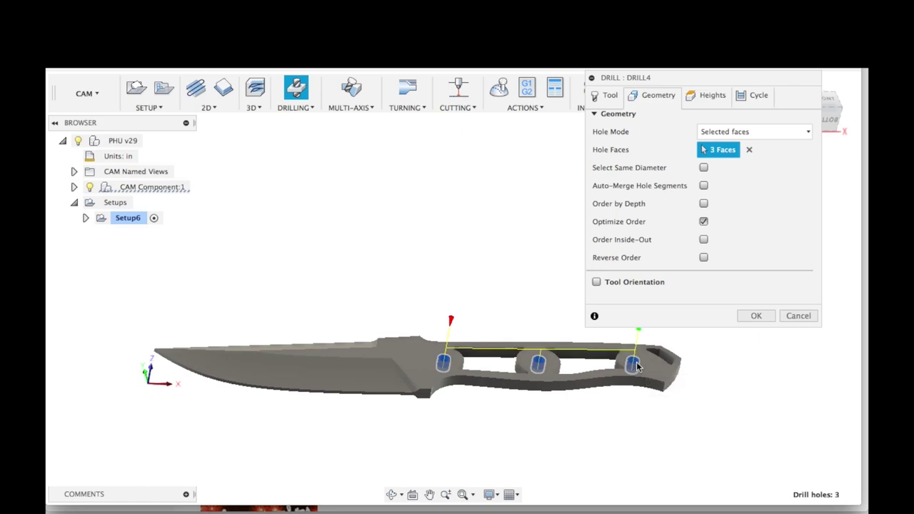
left_click(704, 103)
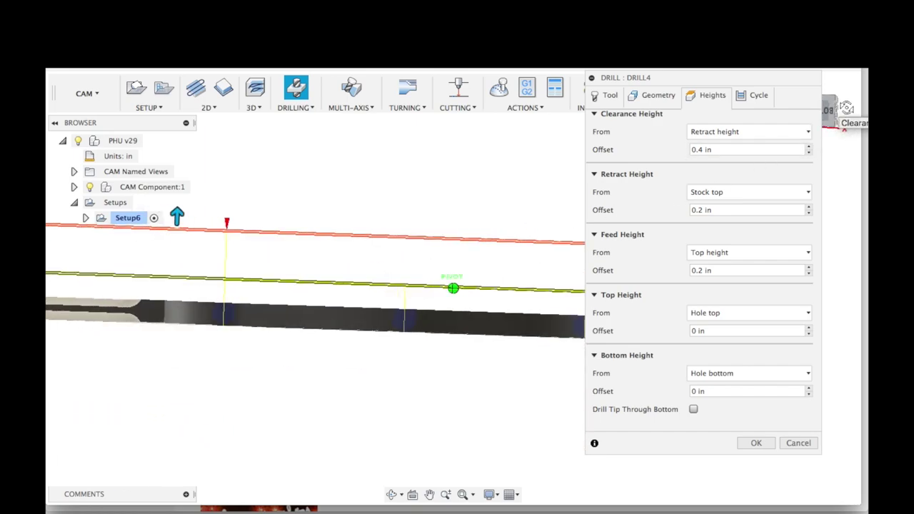
Reference DRILL4's bottom height from Model top with a -0.01 in offset
left_click(828, 111)
scroll(361, 296, "up", 5)
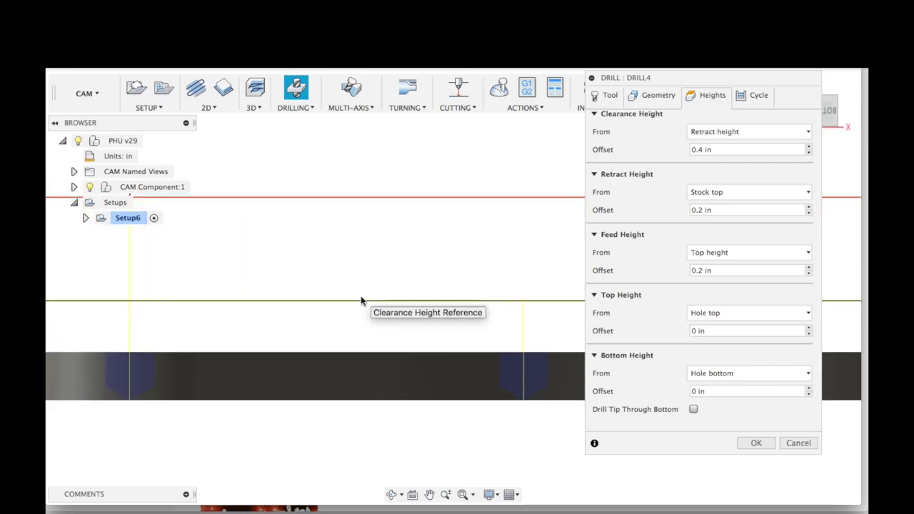
scroll(360, 295, "left", 5)
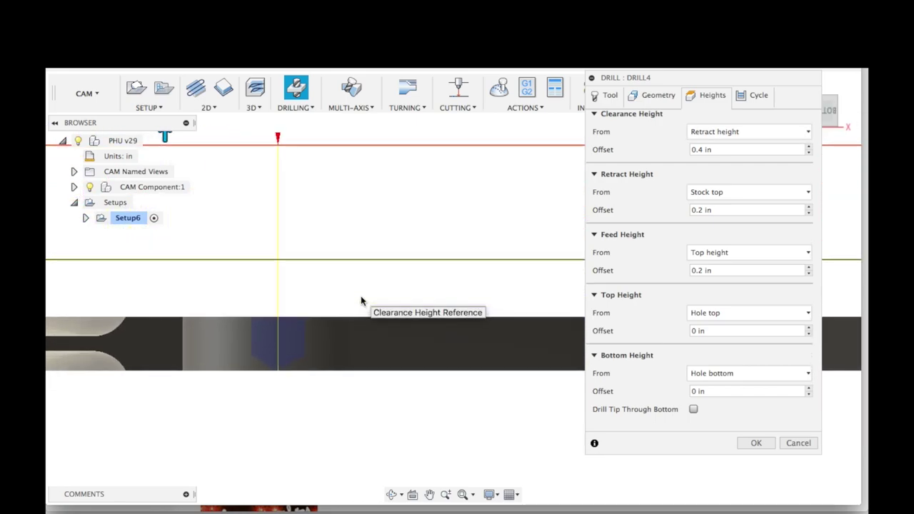
scroll(360, 296, "left", 2)
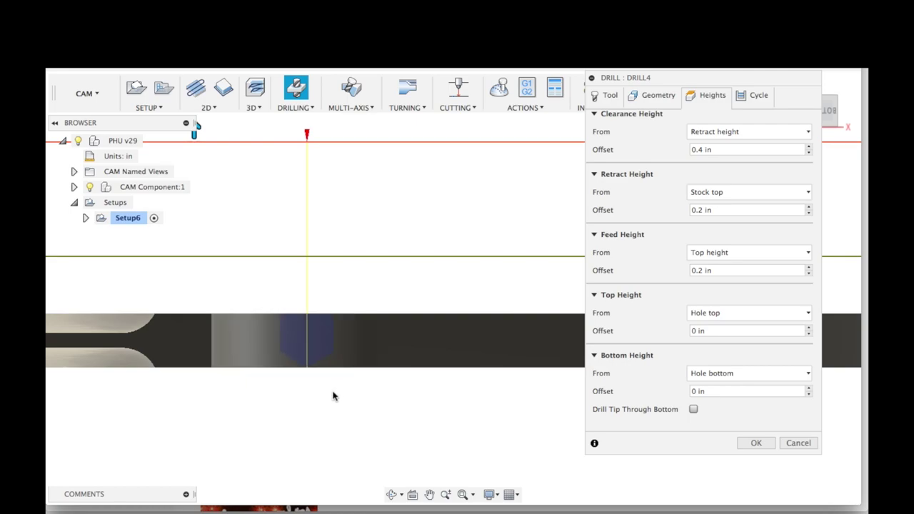
left_click(757, 382)
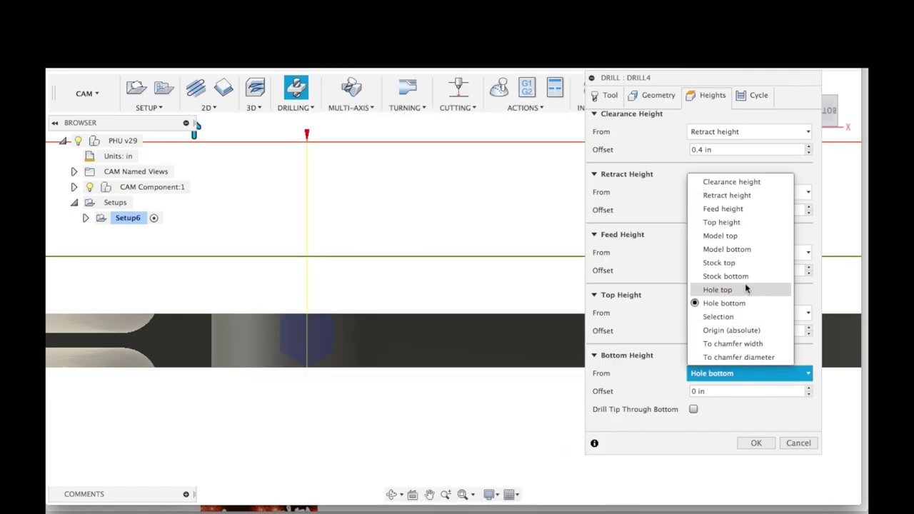
left_click(721, 235)
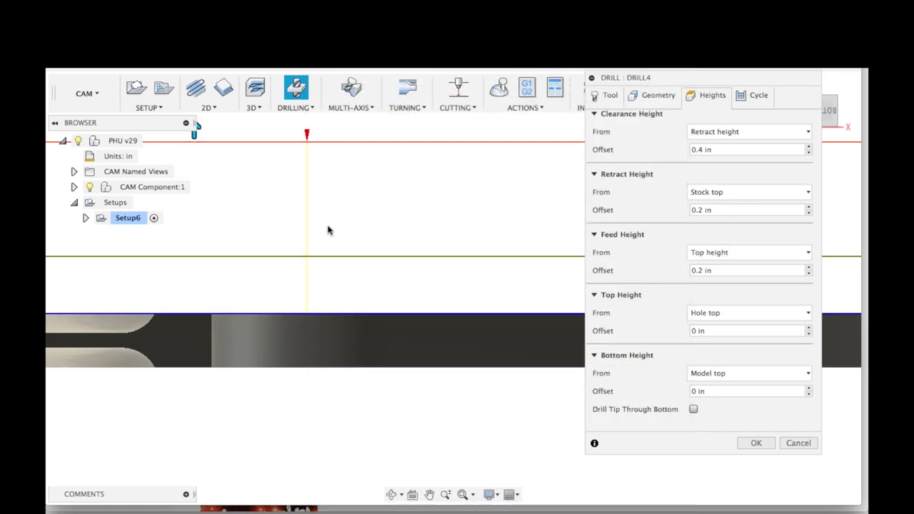
left_click(697, 392)
type(".1")
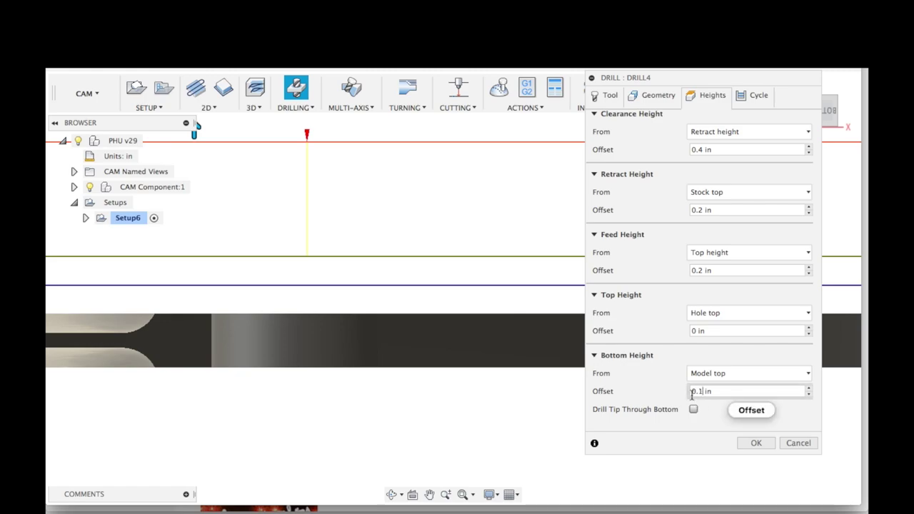
left_click(692, 391)
type("-")
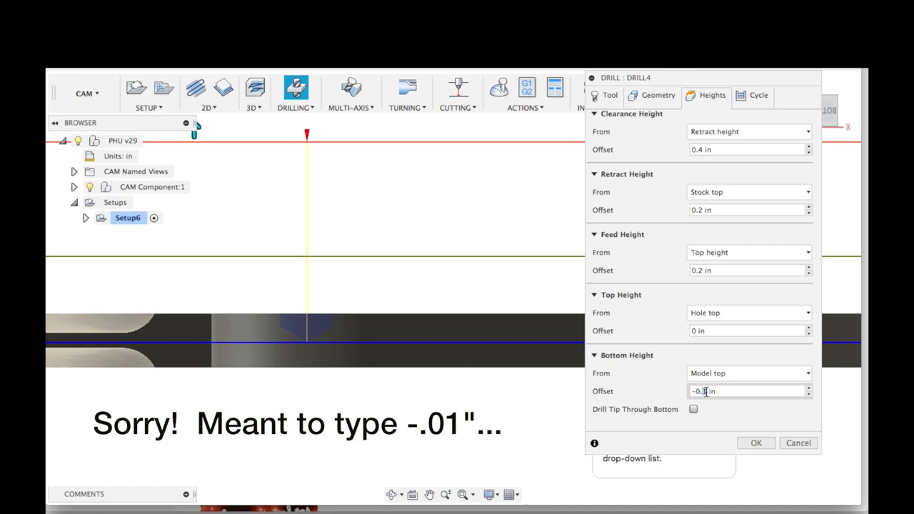
type("0")
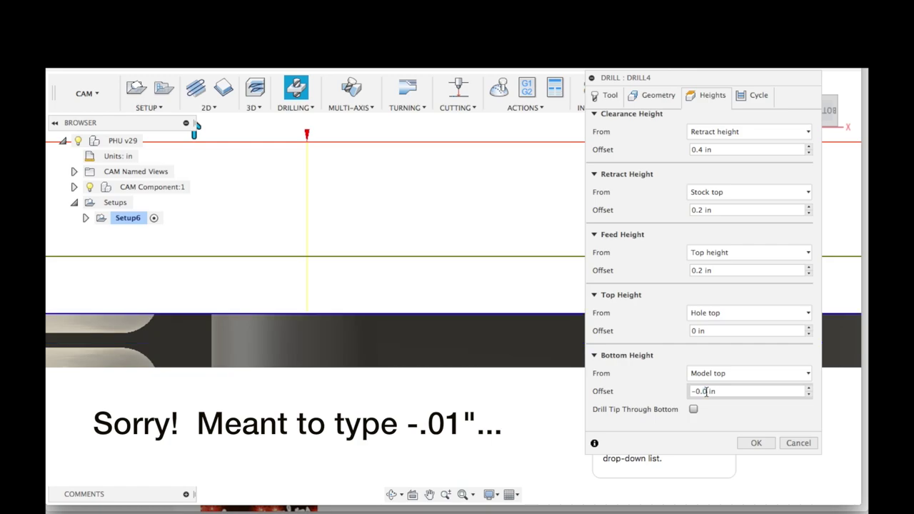
type("1")
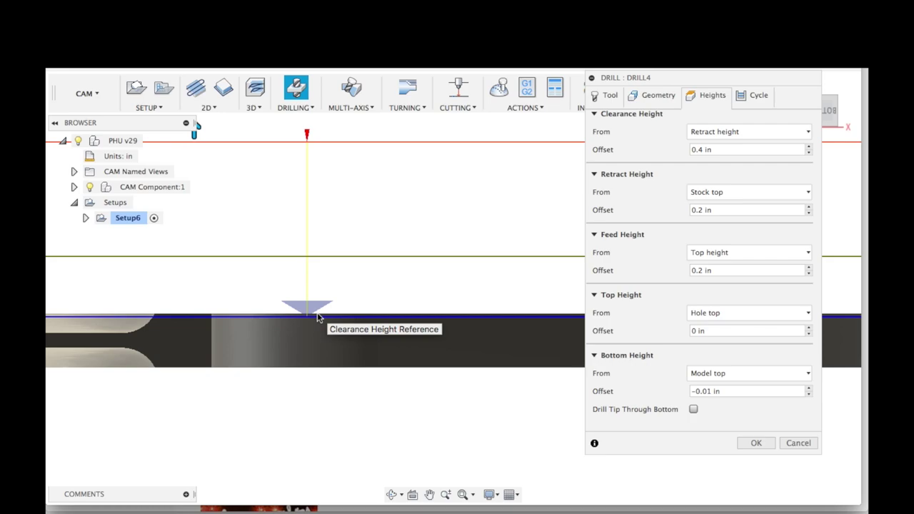
key("F6")
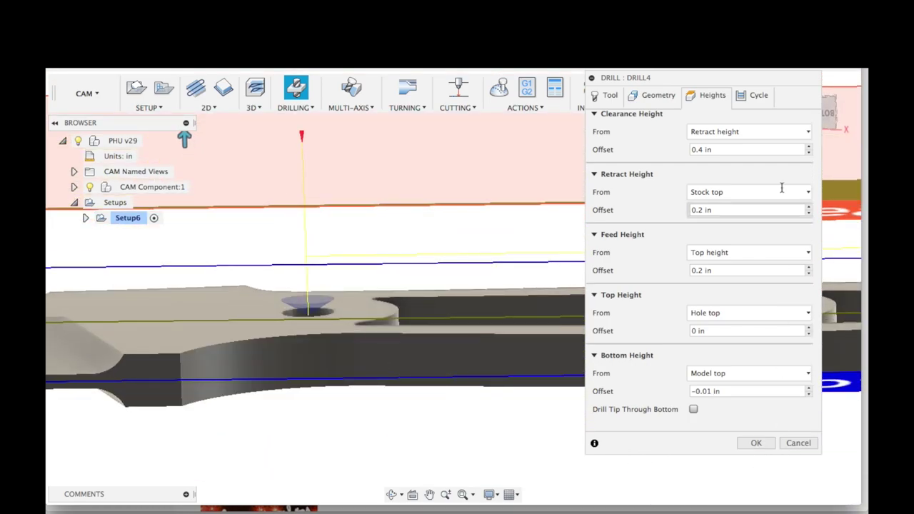
Review DRILL4's hole geometry, drilling cycle and tool settings
left_click(650, 100)
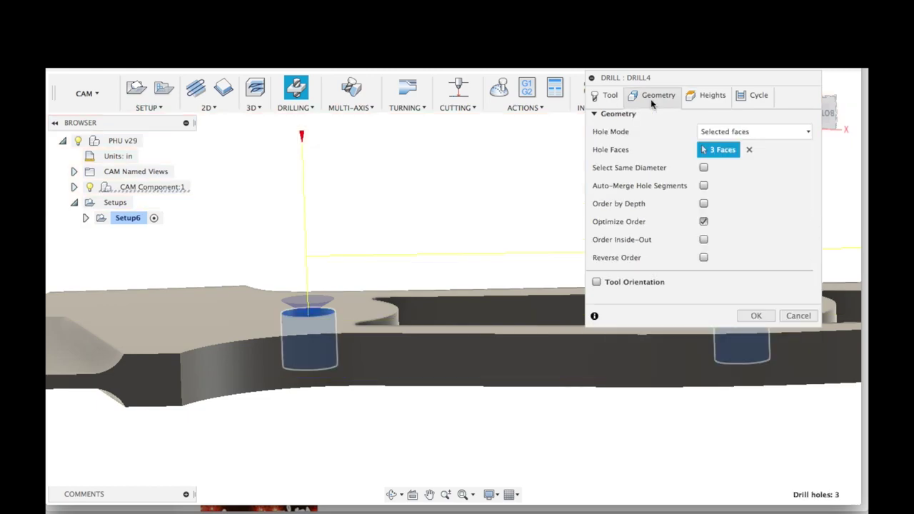
left_click(741, 100)
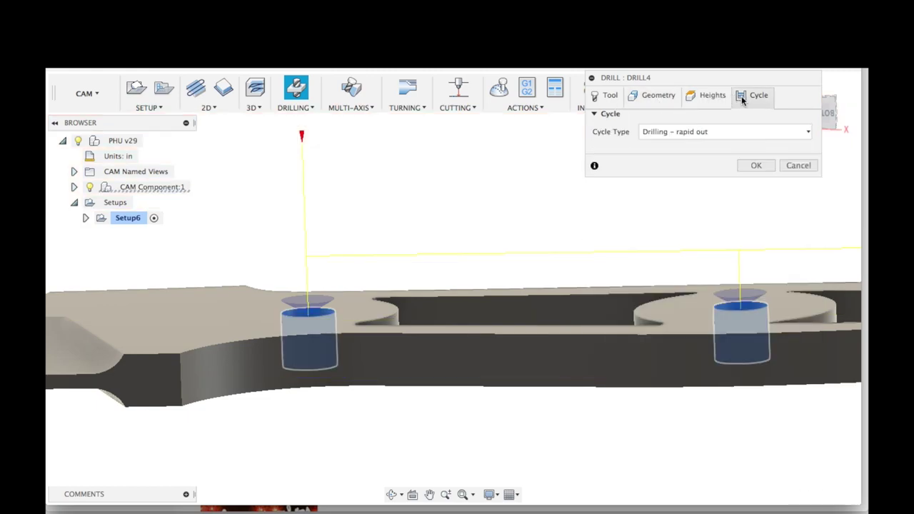
left_click(603, 96)
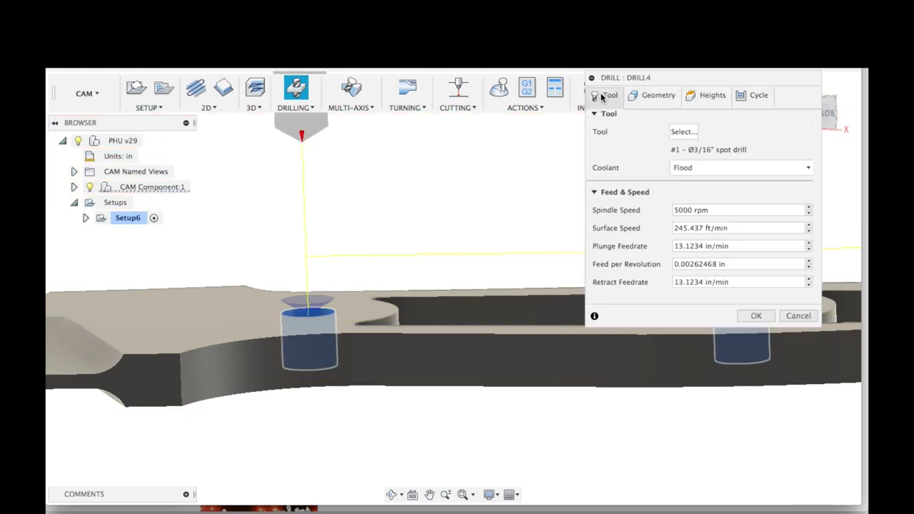
left_click(751, 97)
left_click(604, 98)
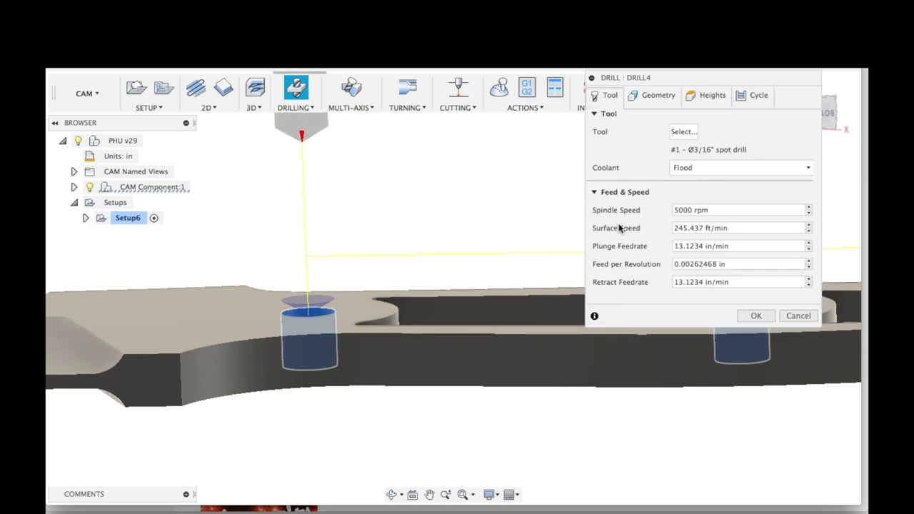
Accept the DRILL4 spot drilling operation and open its simulation
left_click(758, 316)
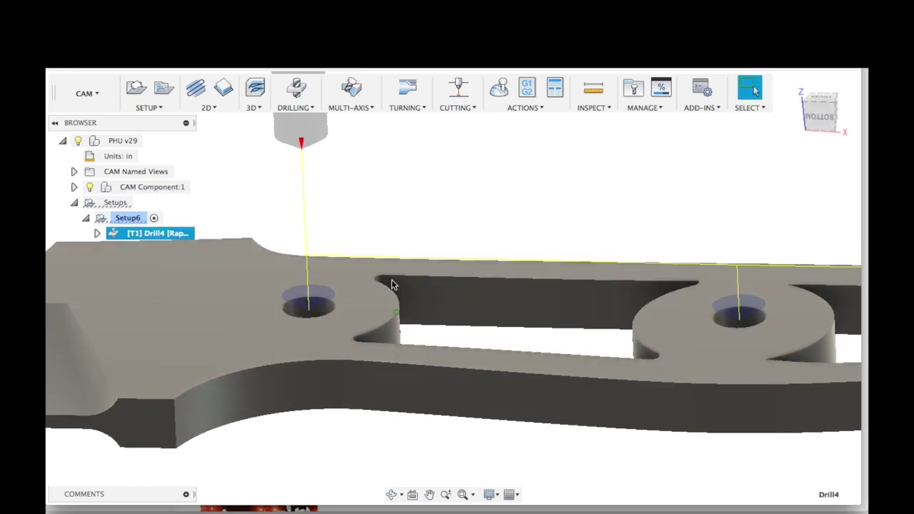
double_click(150, 233)
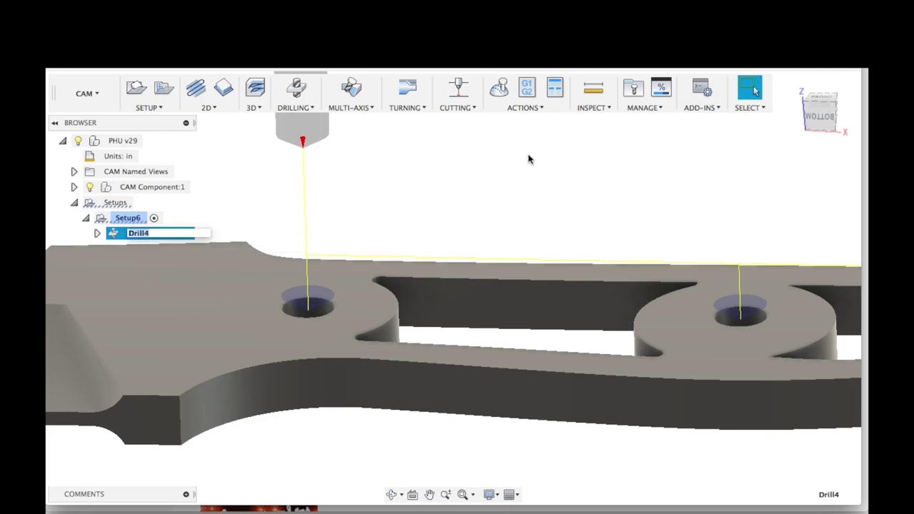
left_click(500, 88)
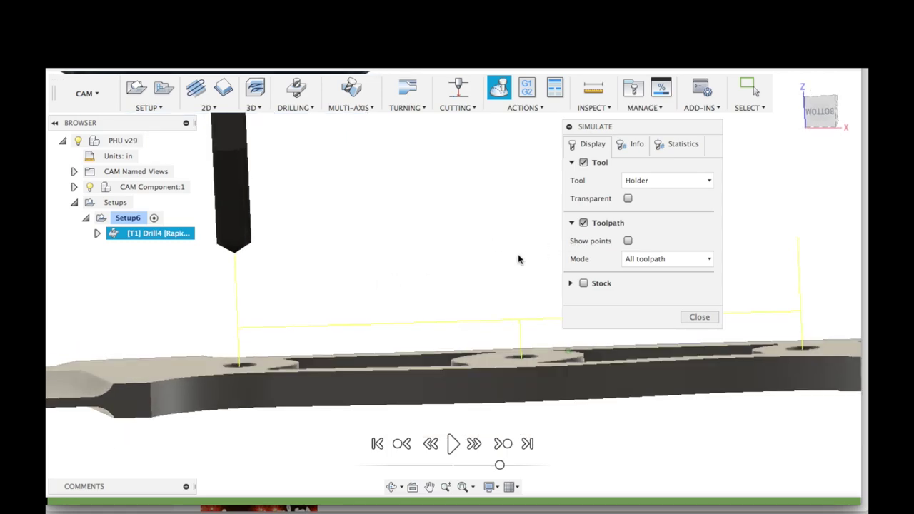
Play the DRILL4 simulation across the three handle holes, then close it
left_click(452, 444)
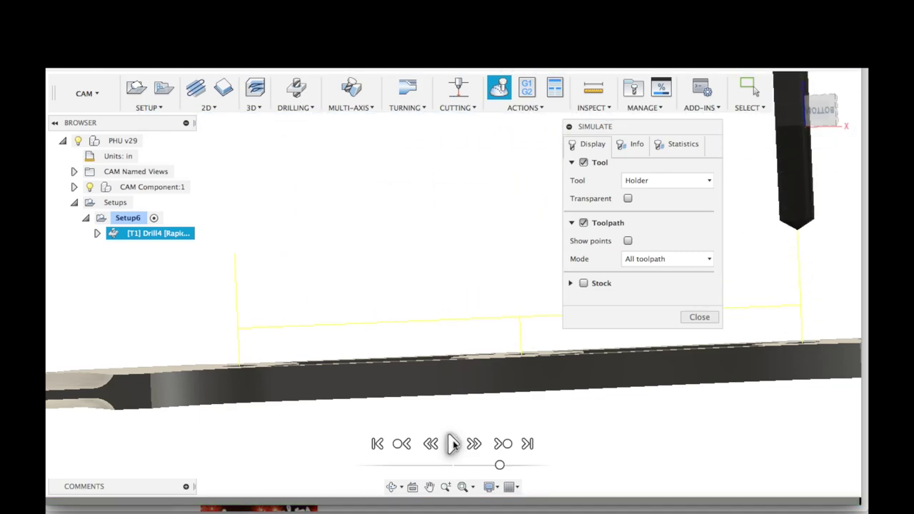
left_click(698, 317)
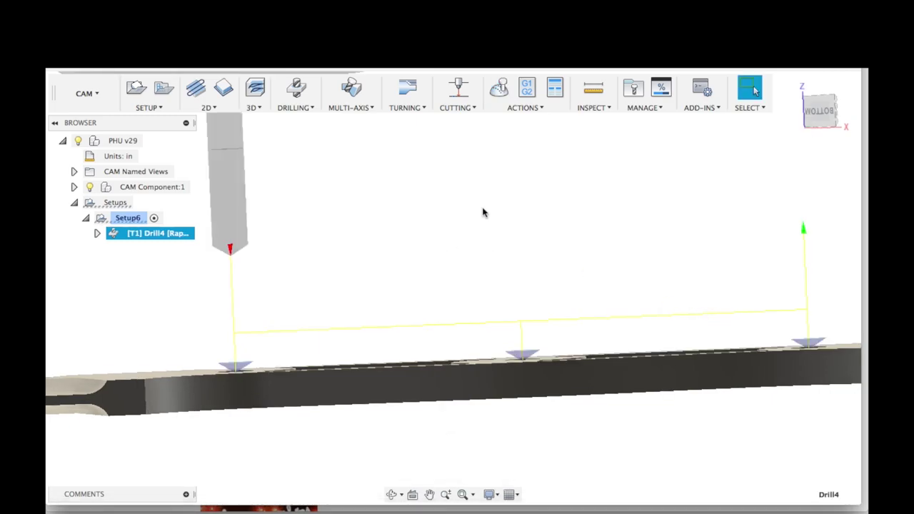
Start a new drilling operation and browse to the PHU v37 tool library
left_click(297, 89)
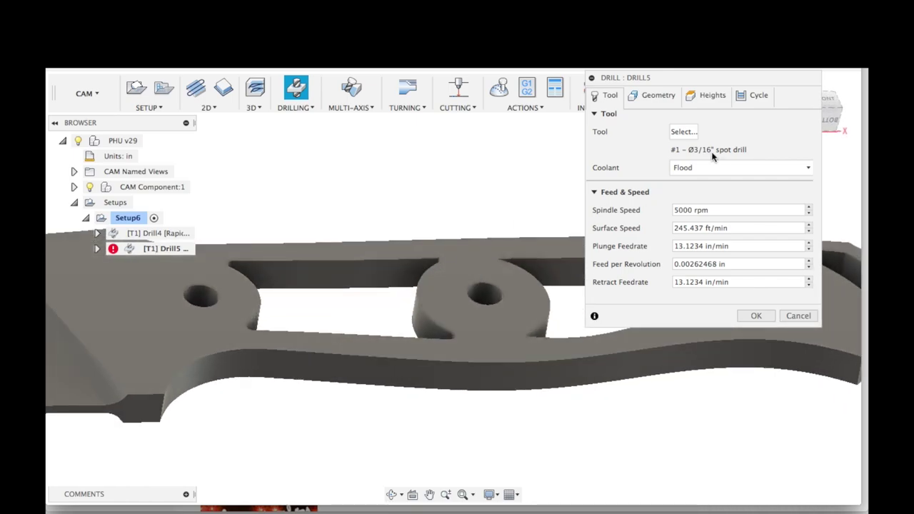
left_click(683, 132)
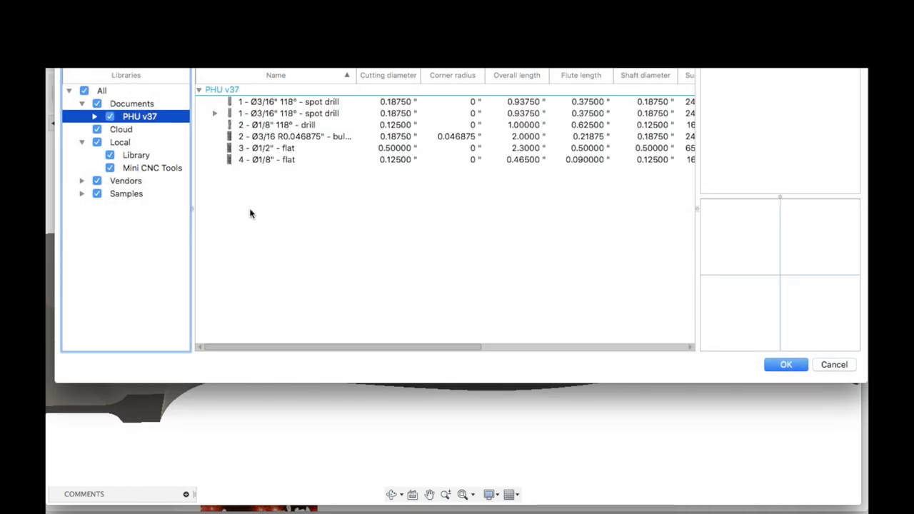
left_click(133, 104)
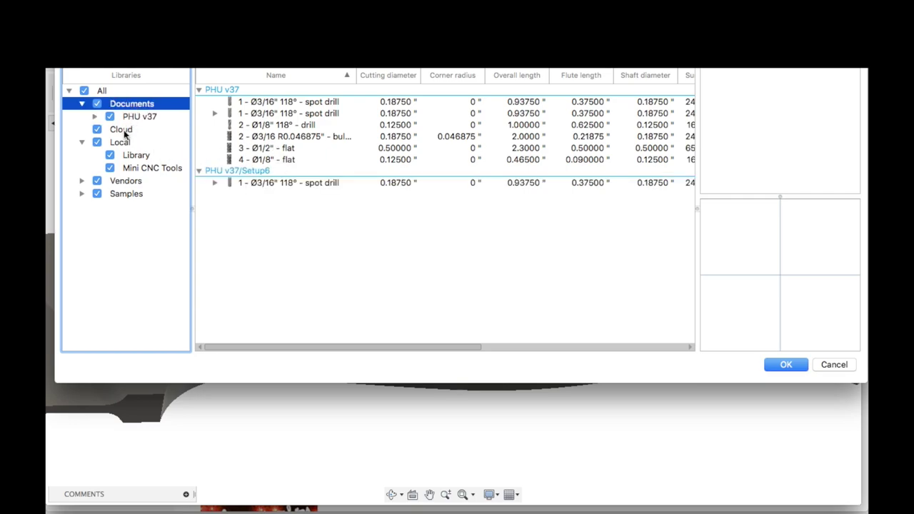
left_click(136, 157)
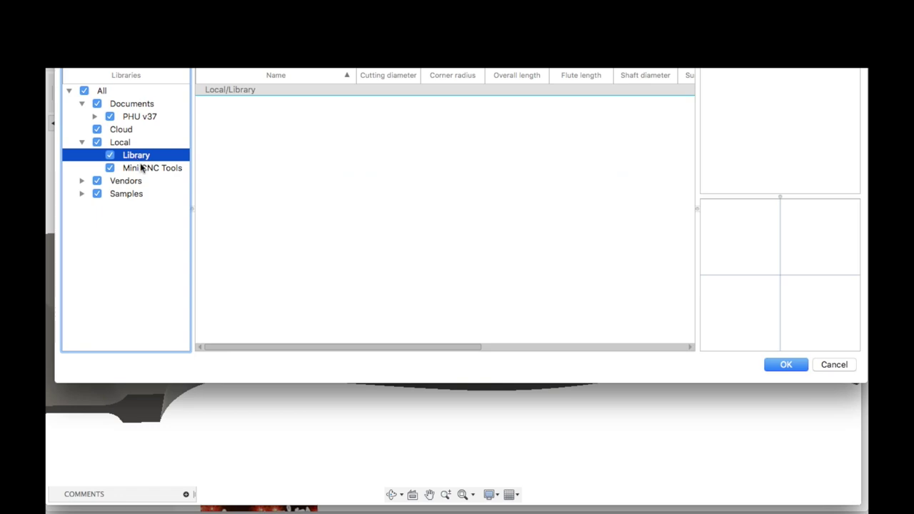
left_click(142, 167)
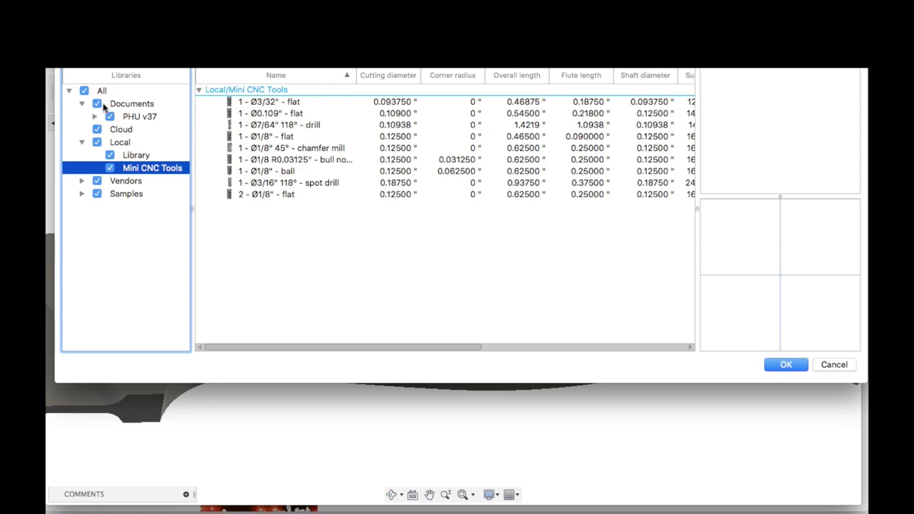
left_click(140, 116)
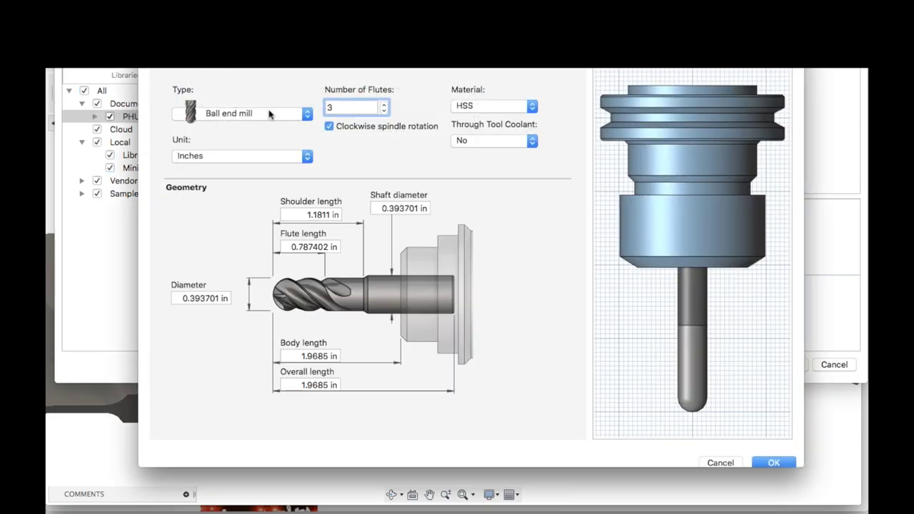
Set the new cutter's type to Drill
left_click(270, 115)
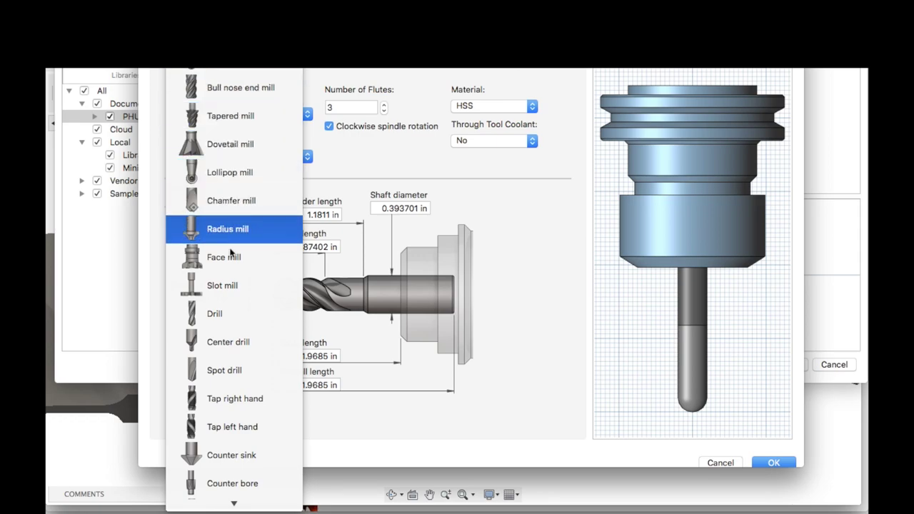
scroll(231, 351, "down", 1)
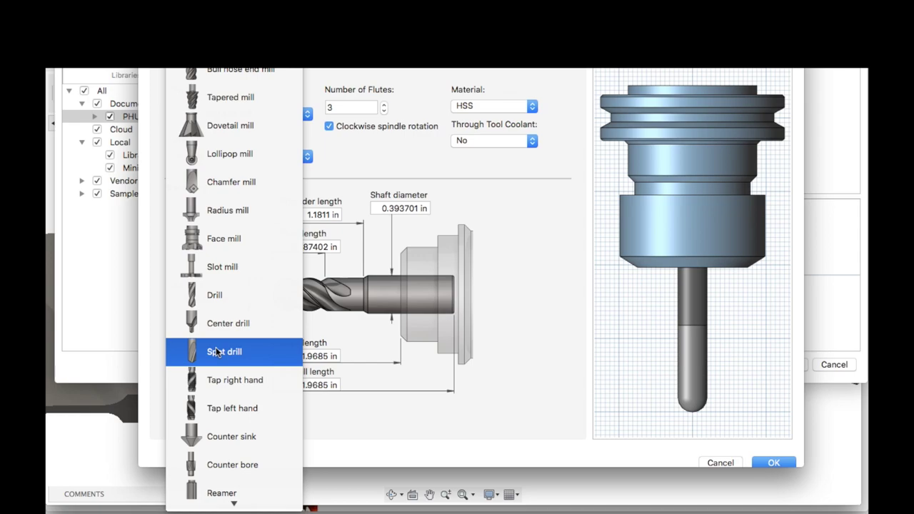
left_click(216, 296)
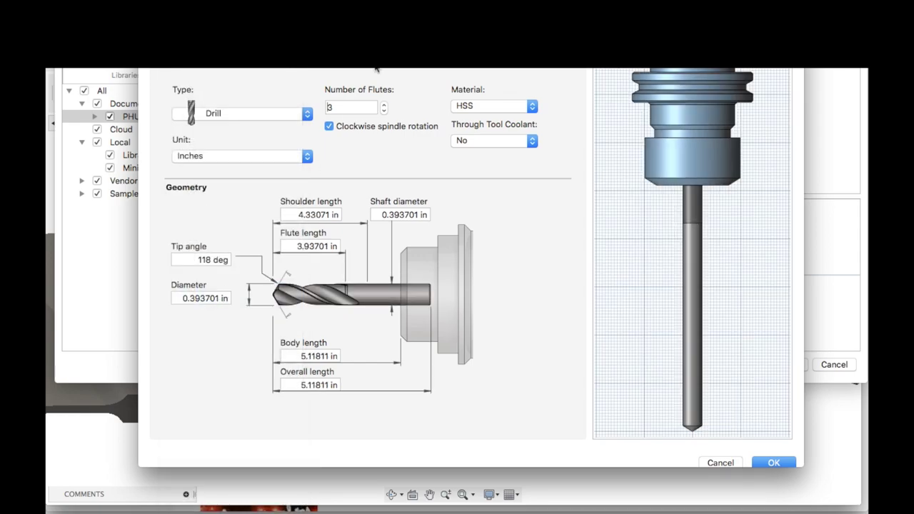
Give the drill 2 flutes and a 0.1875 in diameter
double_click(334, 107)
type("2")
left_click_drag(189, 298, 218, 303)
type("1875")
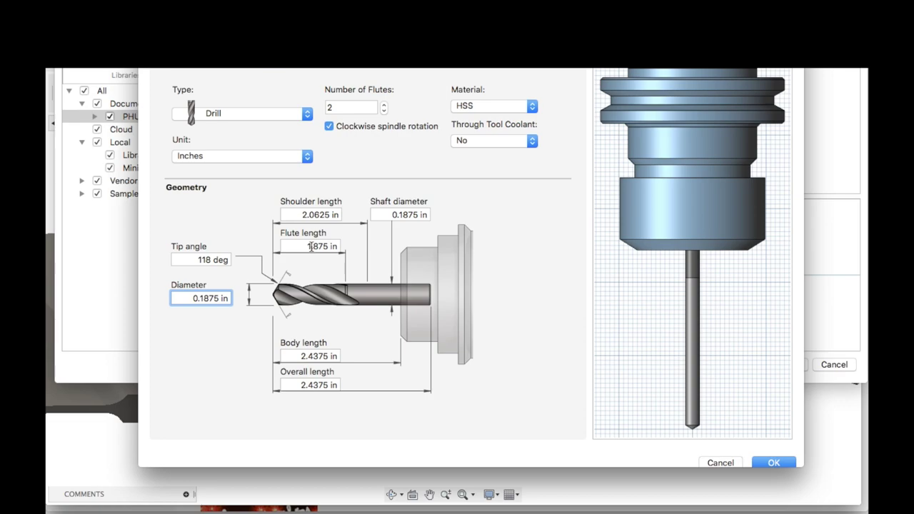
Set flute length 1.25 in, overall length 2.5 in and body length 1.5 in
left_click(310, 247)
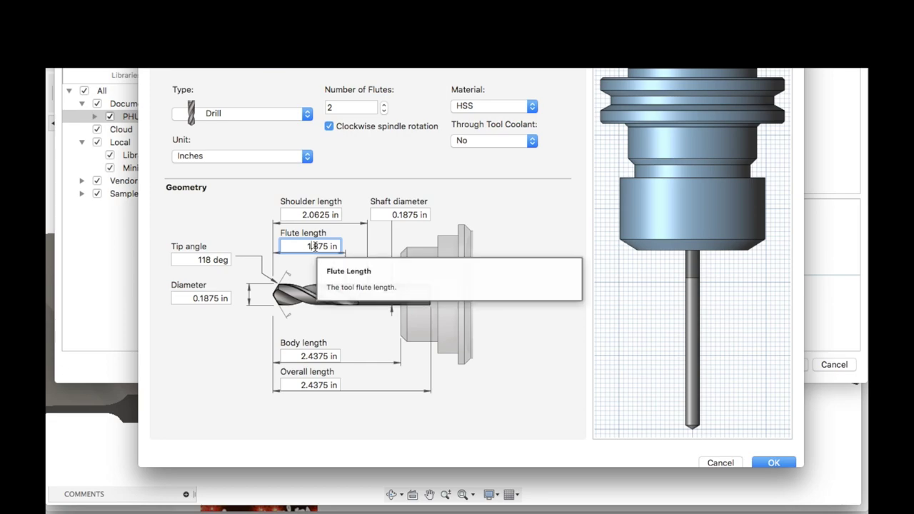
left_click_drag(315, 246, 325, 246)
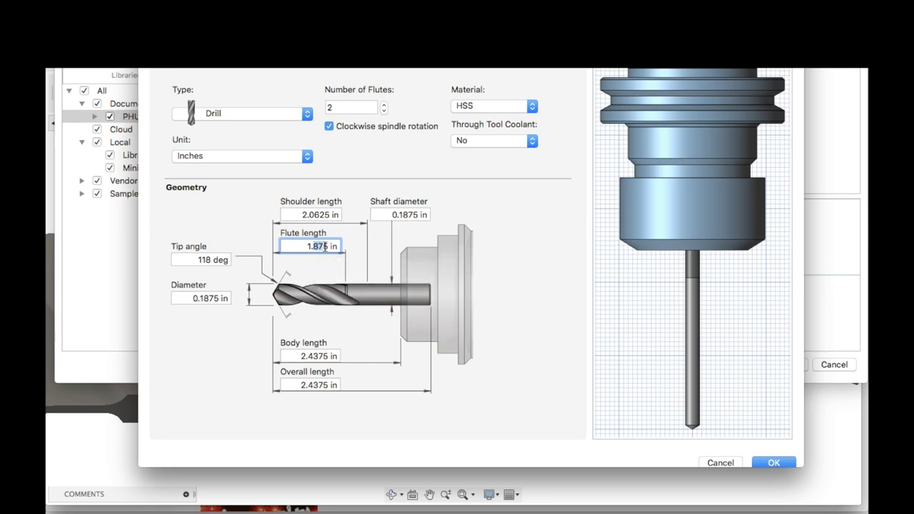
type("25")
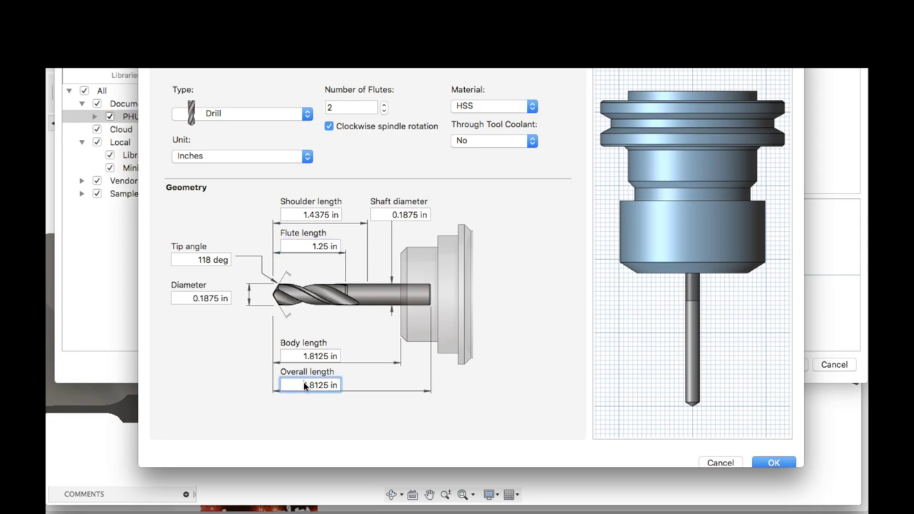
left_click_drag(304, 385, 359, 386)
type("2.5")
left_click(311, 361)
left_click_drag(306, 360, 327, 363)
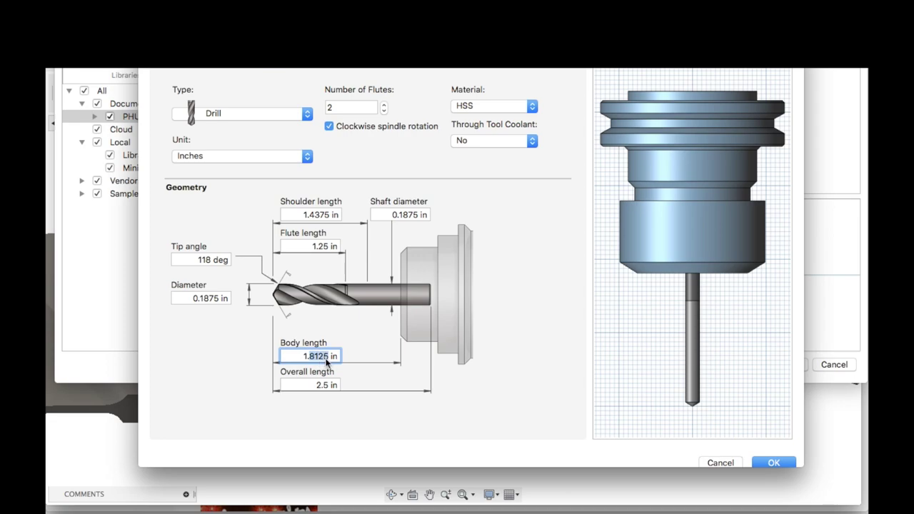
type(".2")
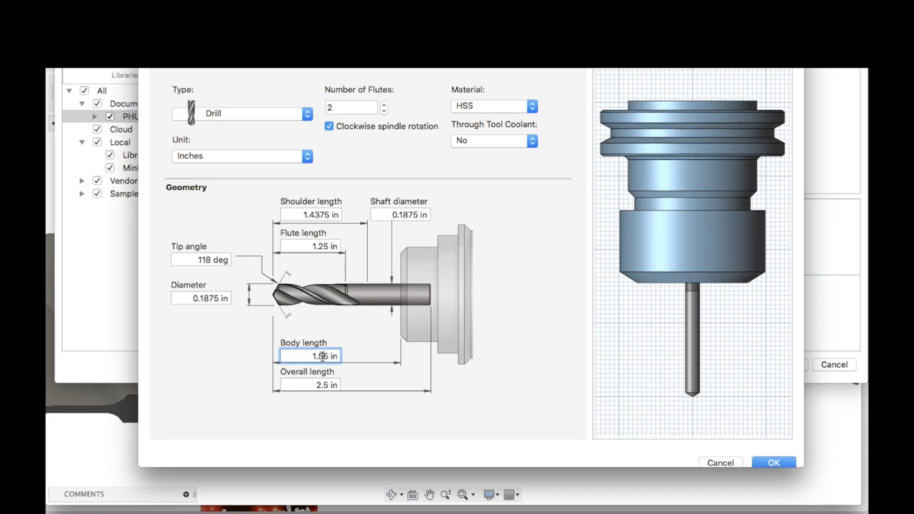
key("BackSpace")
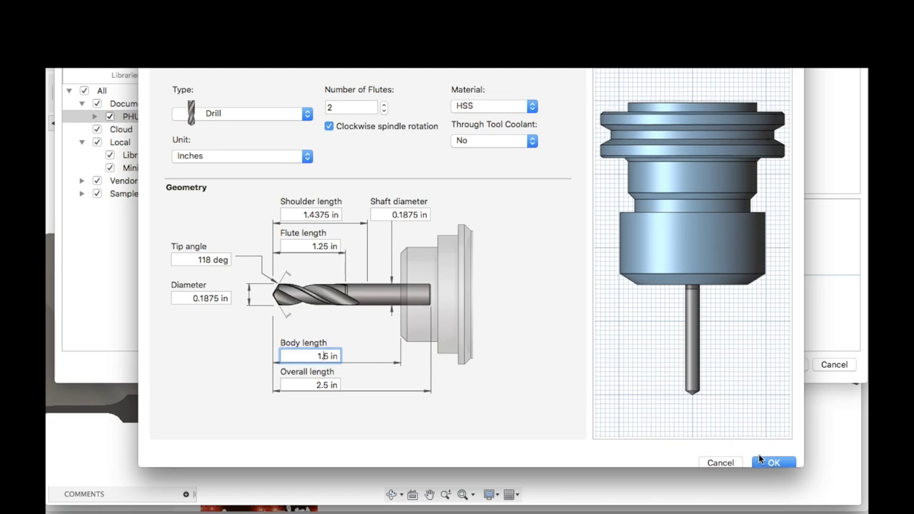
Assign the new 3/16" drill T5 to DRILL5 and select the three handle holes
left_click(774, 463)
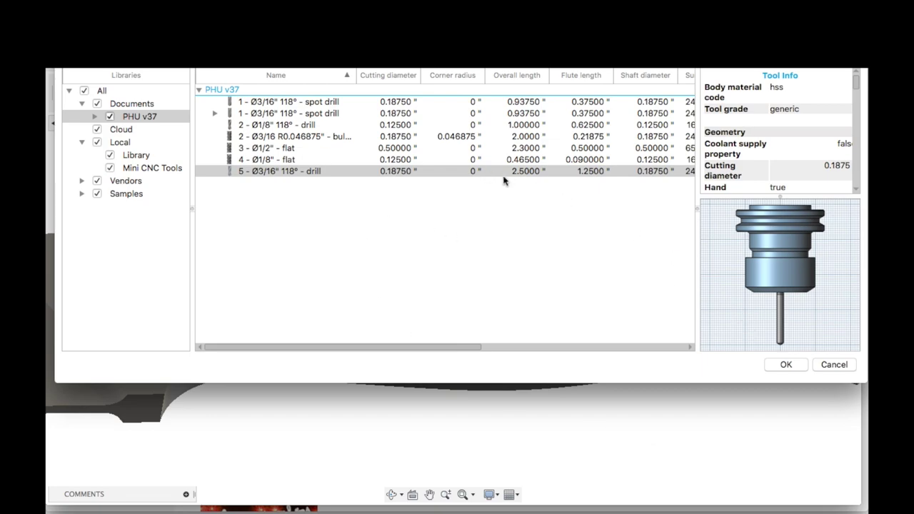
left_click(786, 365)
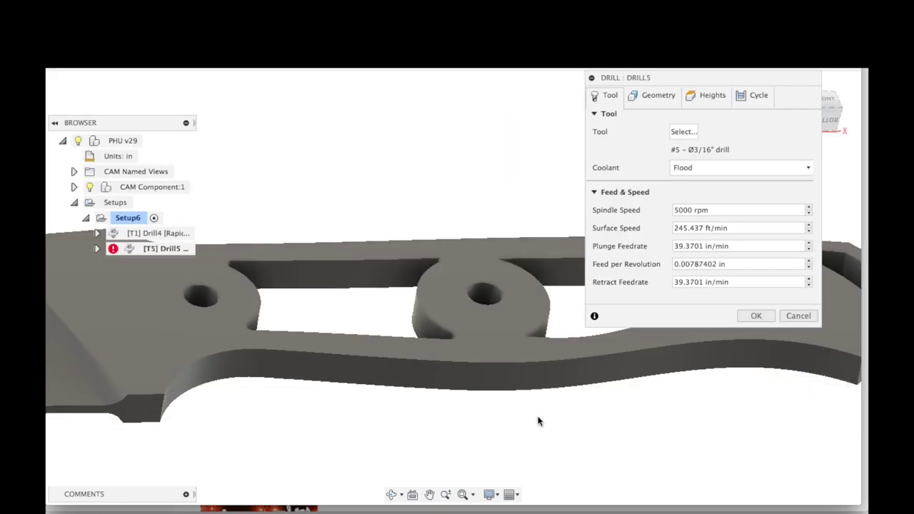
left_click(644, 98)
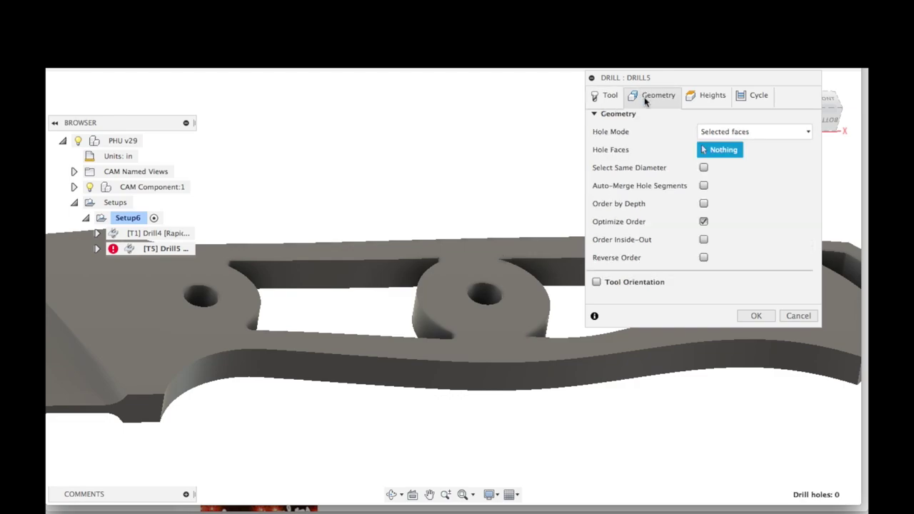
left_click(203, 293)
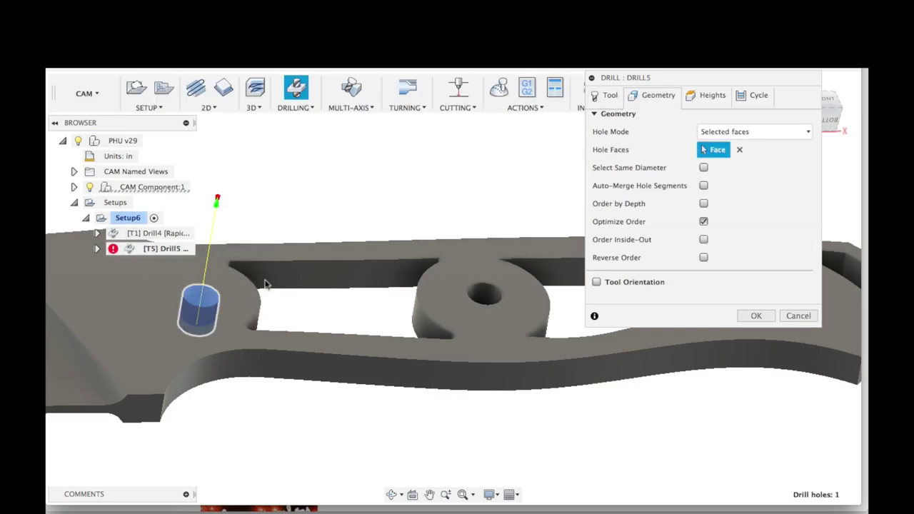
left_click(490, 290)
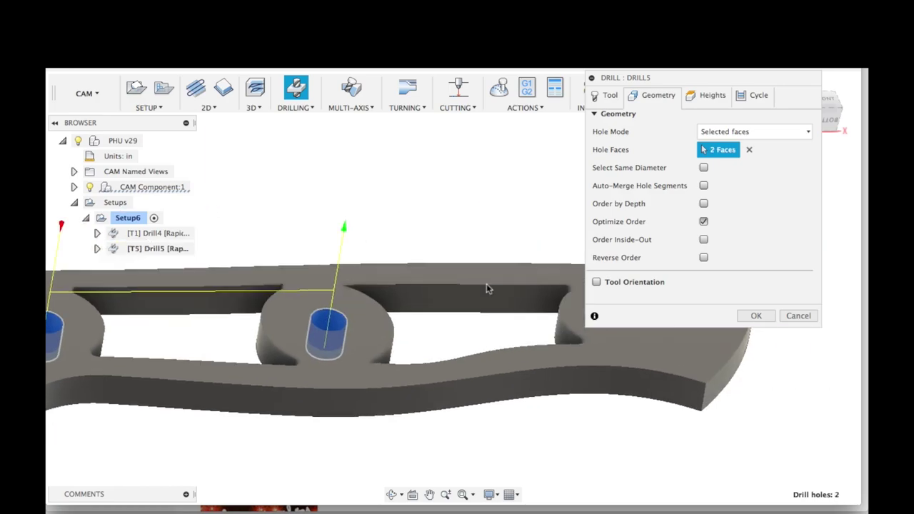
left_click(513, 332)
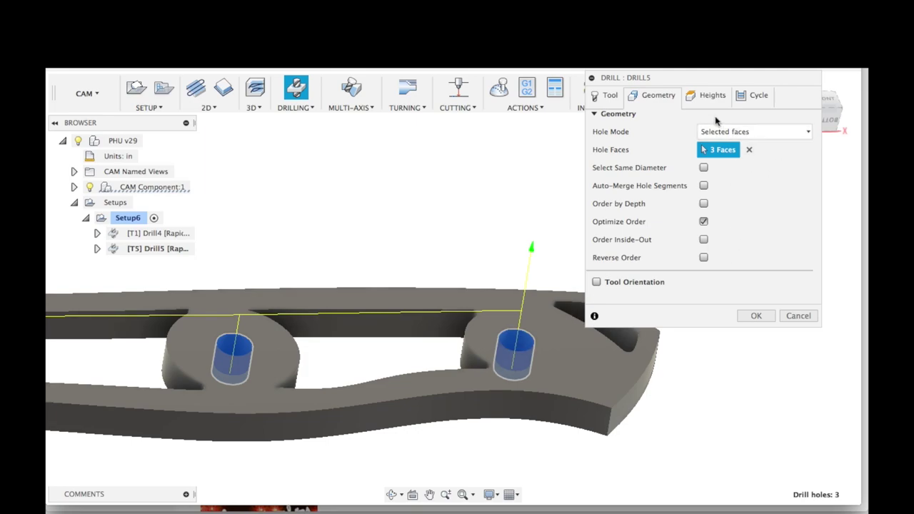
left_click(691, 95)
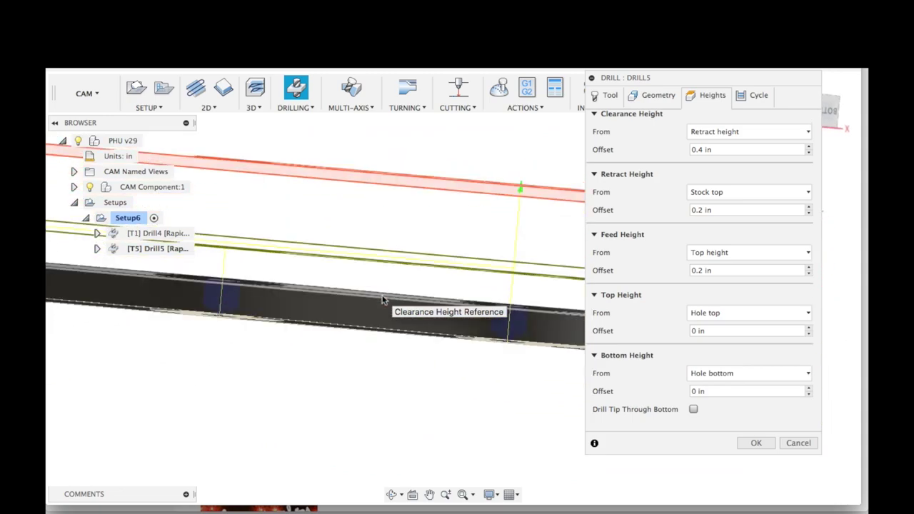
Turn on Drill Tip Through Bottom and set the bottom height offset to -.005 in
left_click(830, 117)
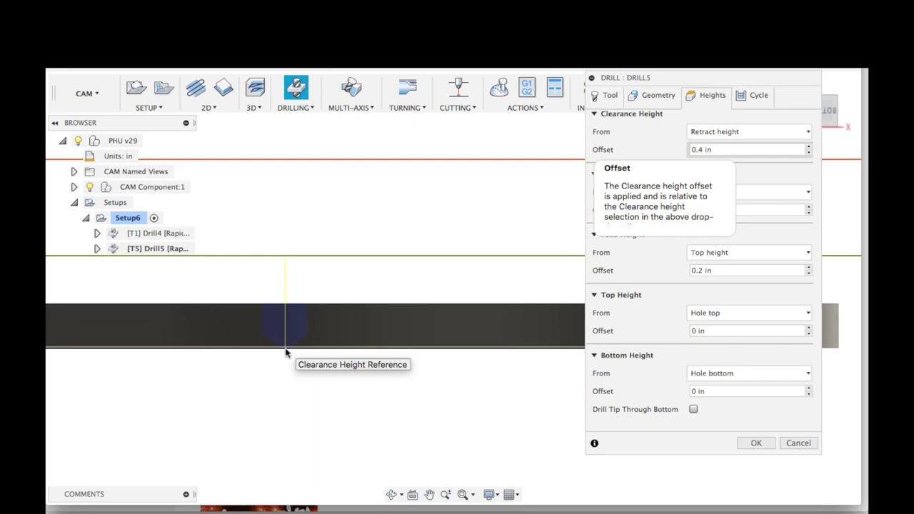
left_click(692, 409)
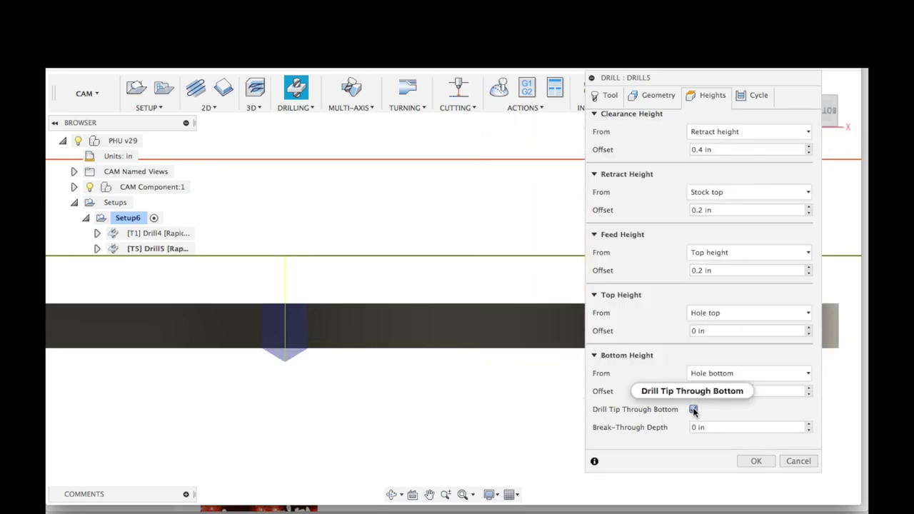
mouse_move(692, 410)
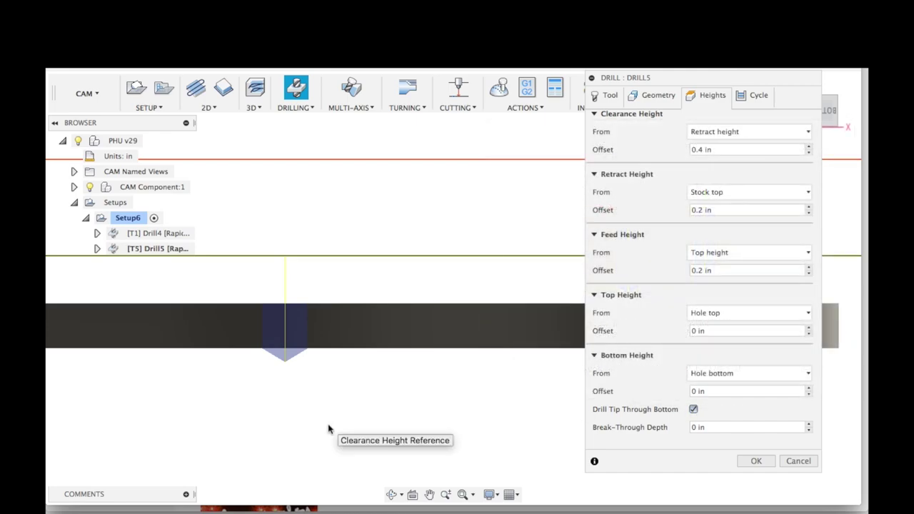
left_click(694, 392)
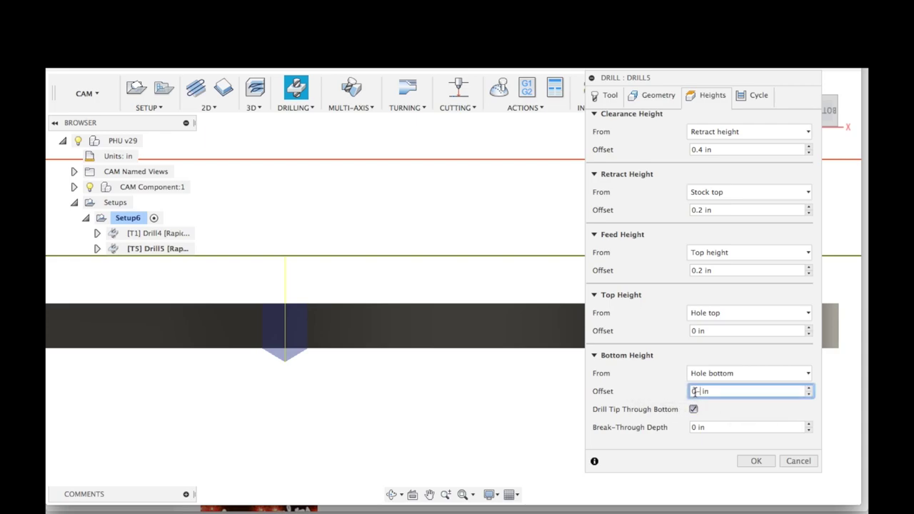
type("-.005")
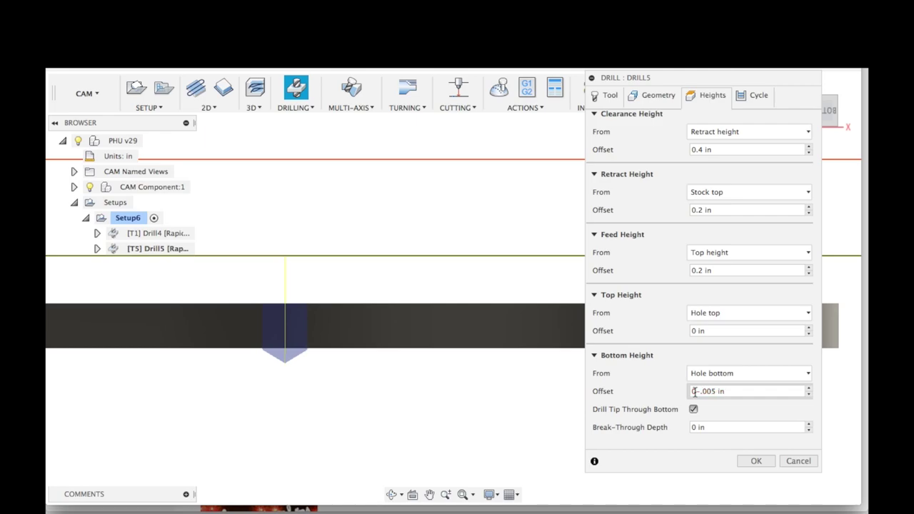
scroll(336, 330, "up", 2)
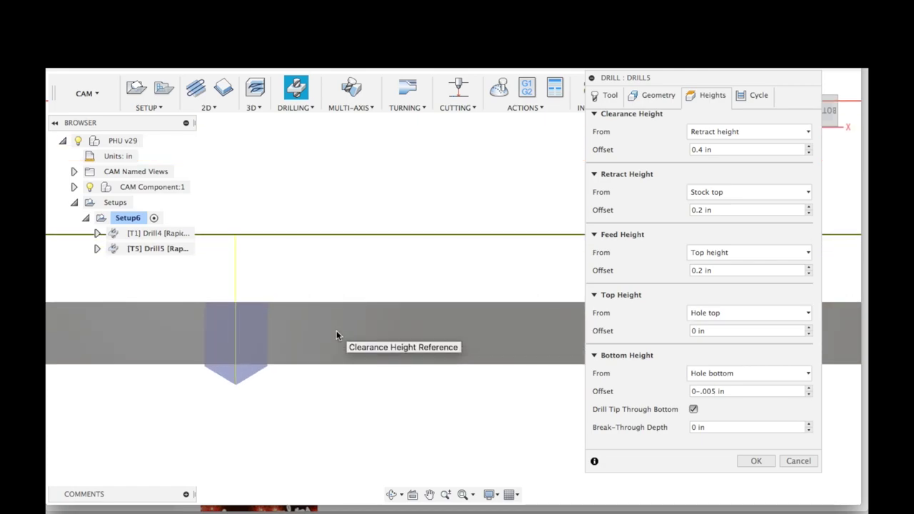
scroll(337, 330, "up", 2)
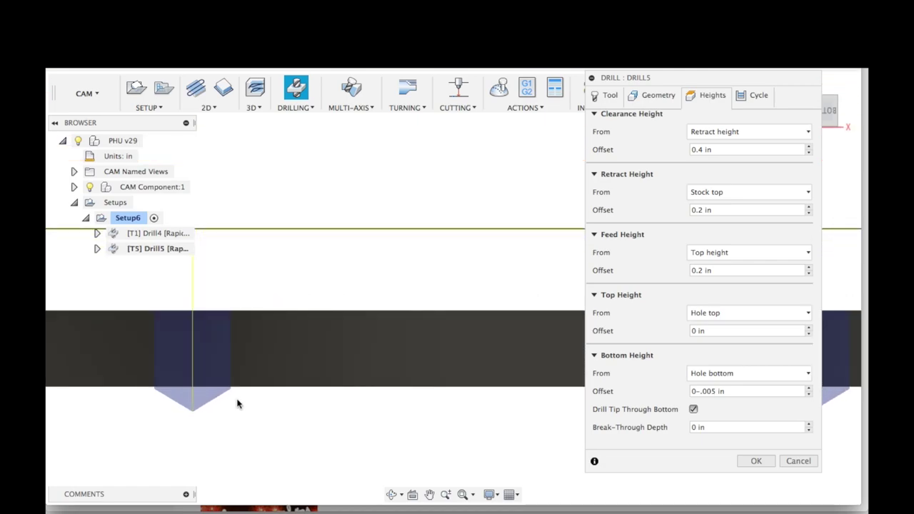
scroll(359, 422, "down", 2)
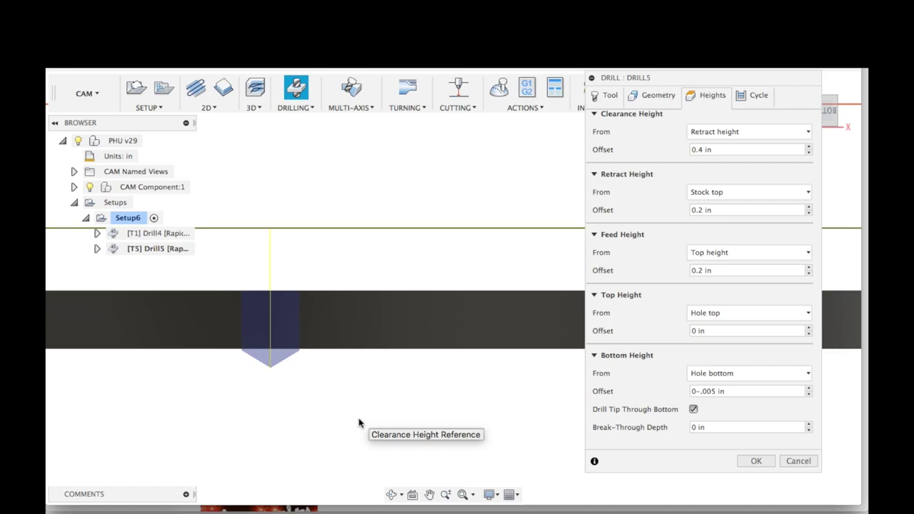
Switch DRILL5 to a chip breaking partial retract cycle and create the operation
left_click(751, 102)
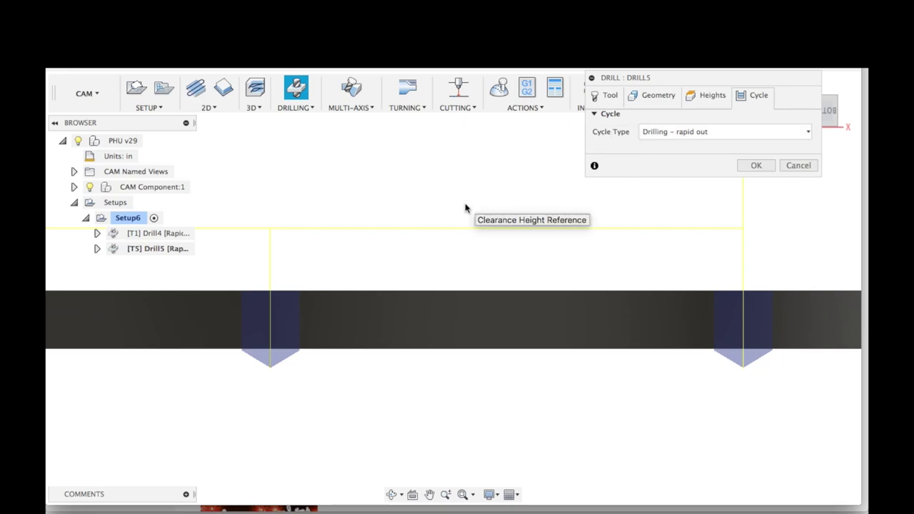
scroll(464, 207, "down", 3, "shift")
scroll(464, 207, "up", 5)
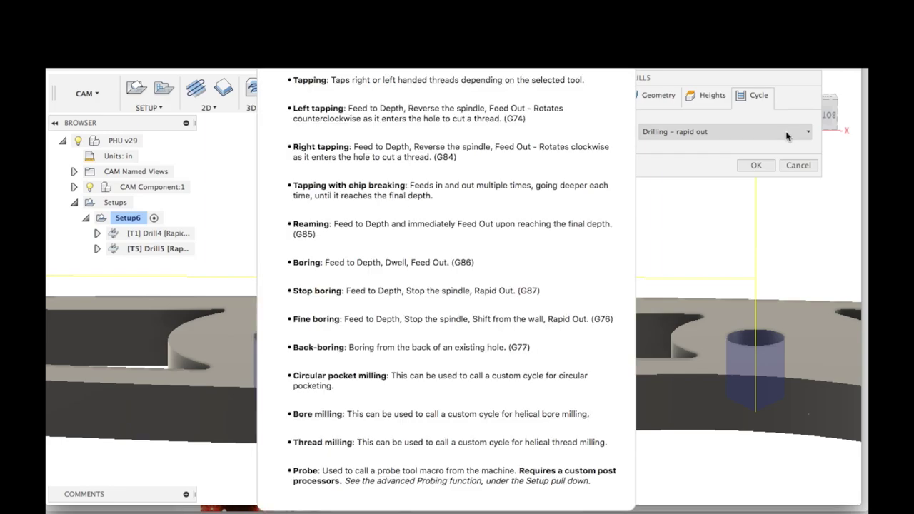
left_click(786, 136)
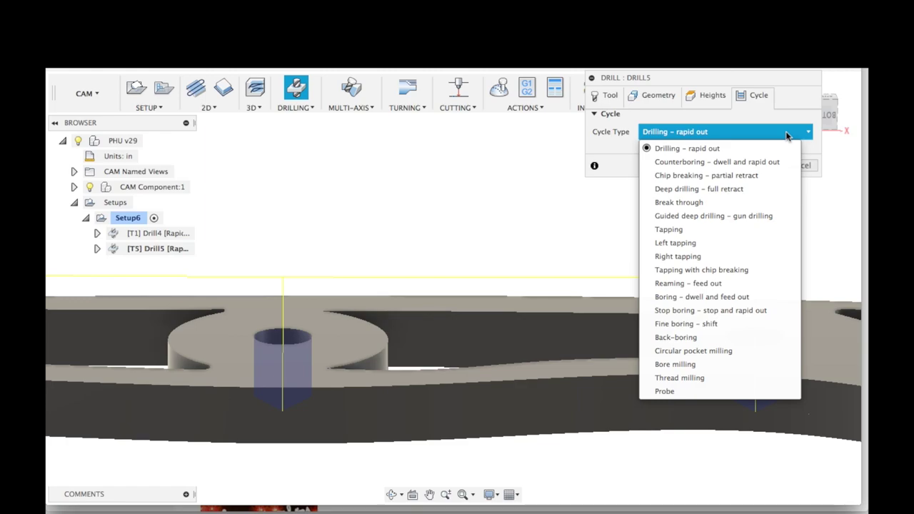
left_click(709, 175)
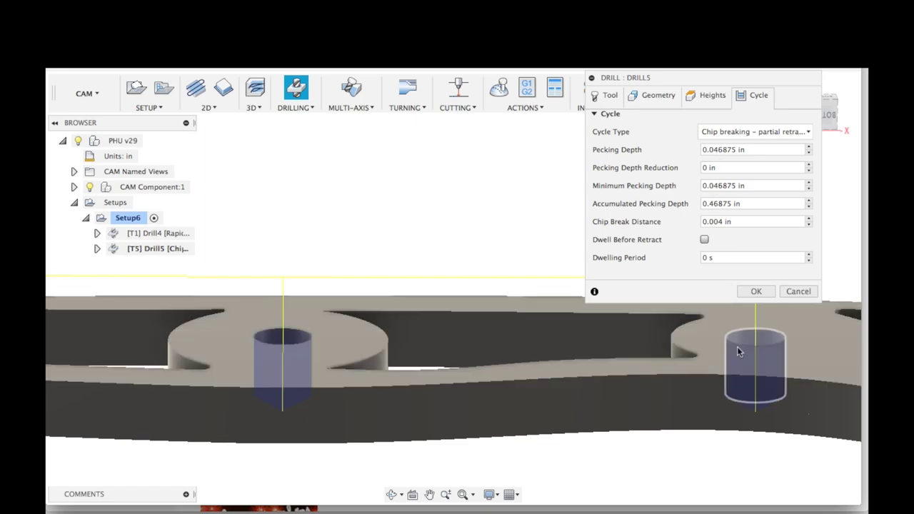
left_click(756, 292)
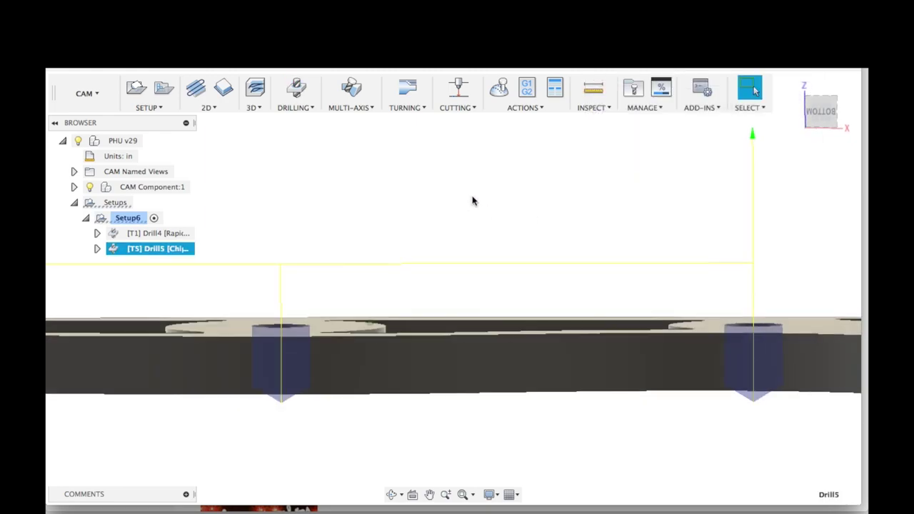
left_click(500, 89)
scroll(370, 272, "down", 3)
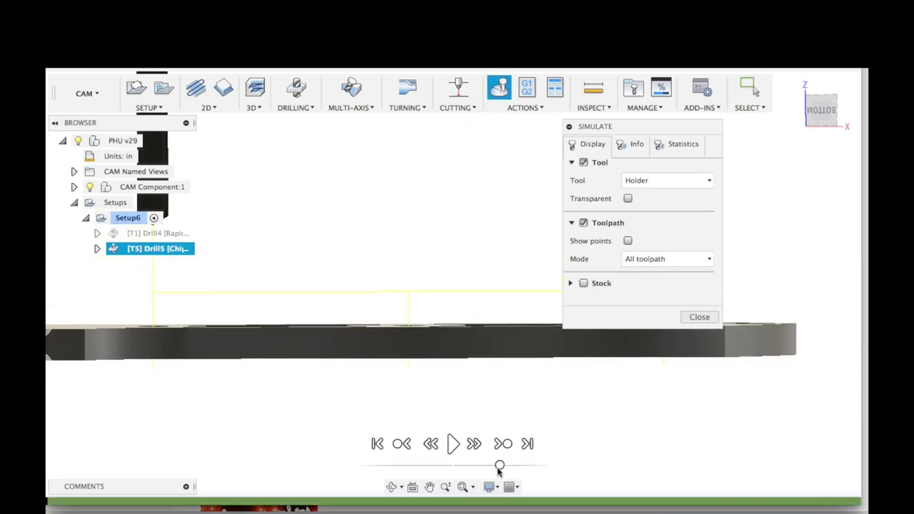
left_click_drag(499, 464, 469, 465)
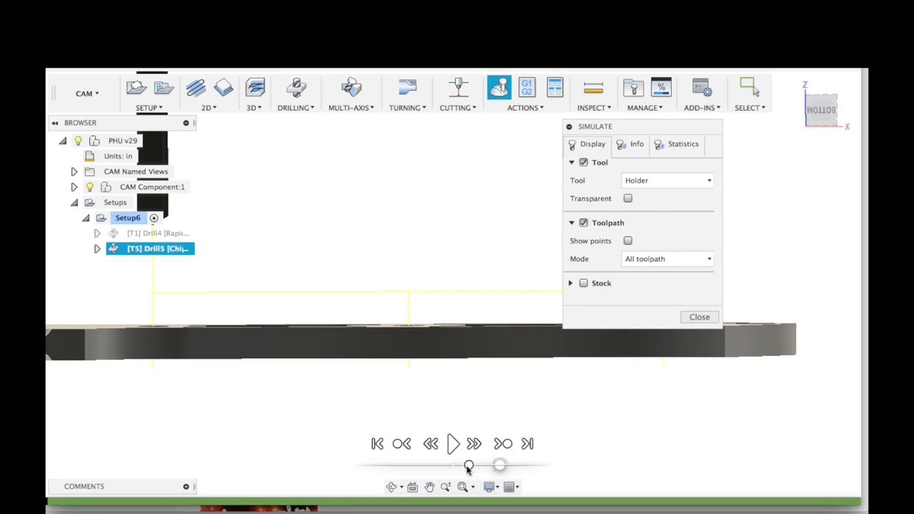
left_click(452, 444)
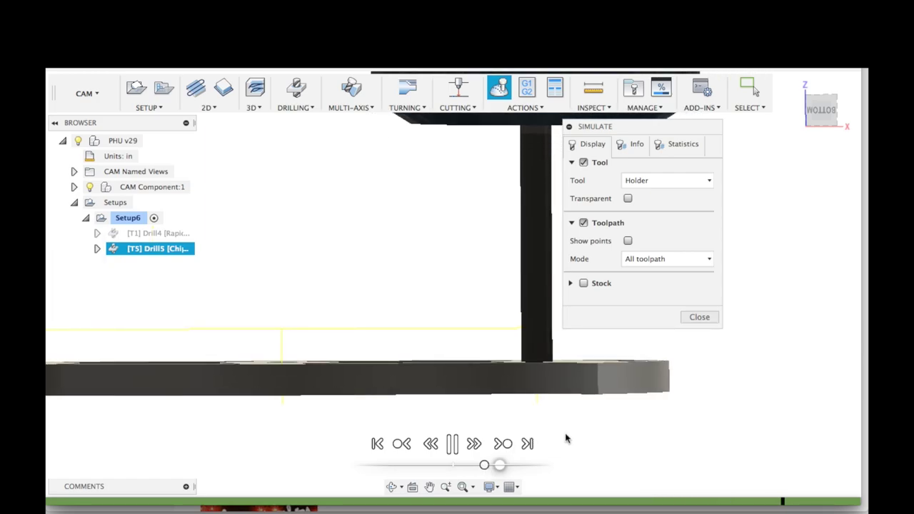
left_click(452, 444)
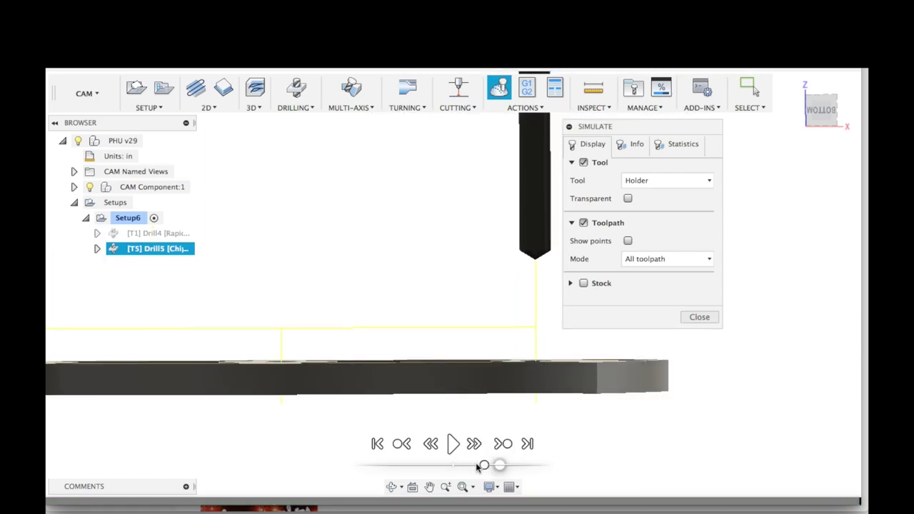
left_click_drag(477, 466, 468, 466)
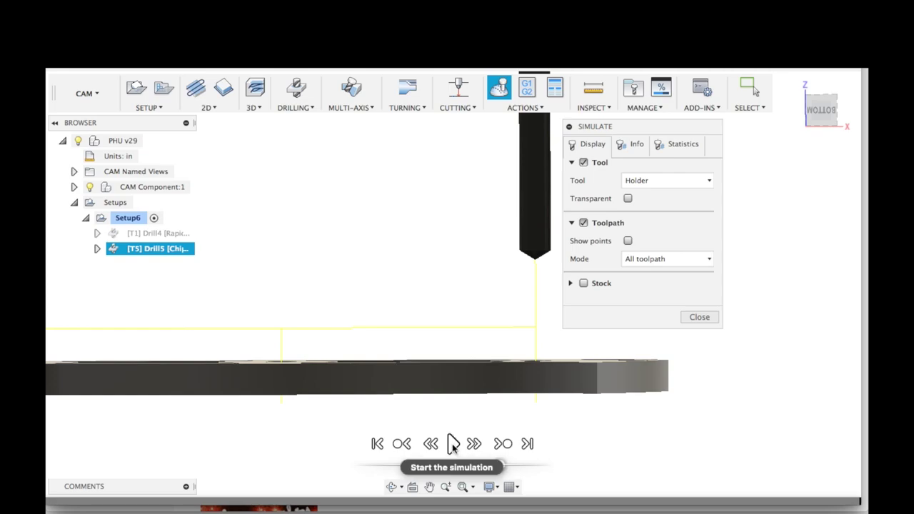
left_click(452, 443)
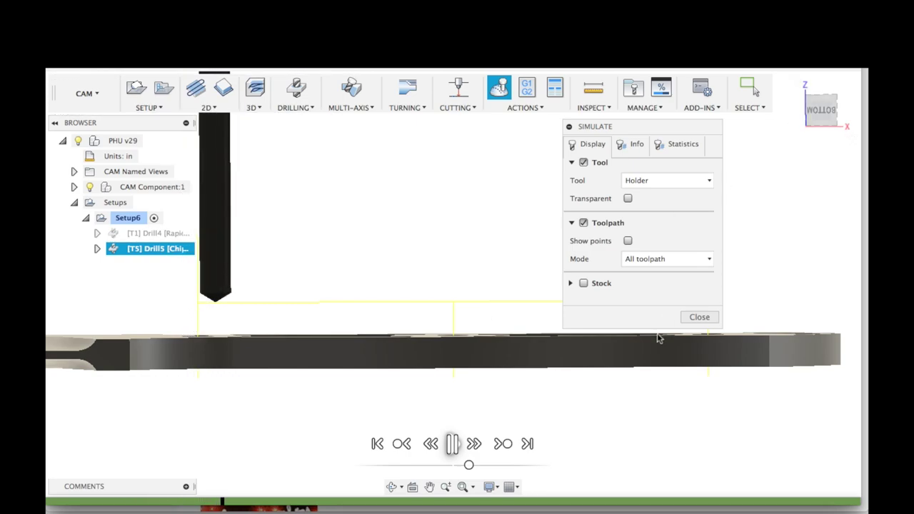
left_click(698, 317)
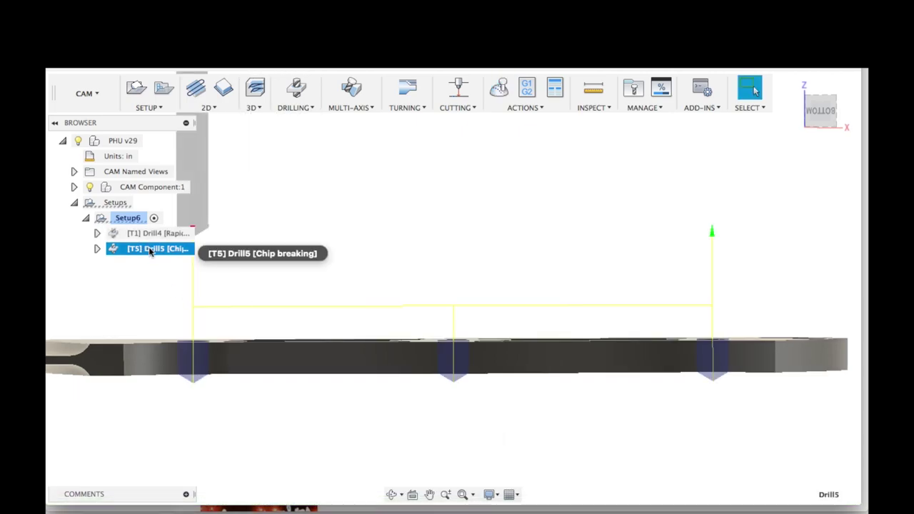
Edit DRILL5 and set its cycle pecking depth to 0.01 in
right_click(150, 251)
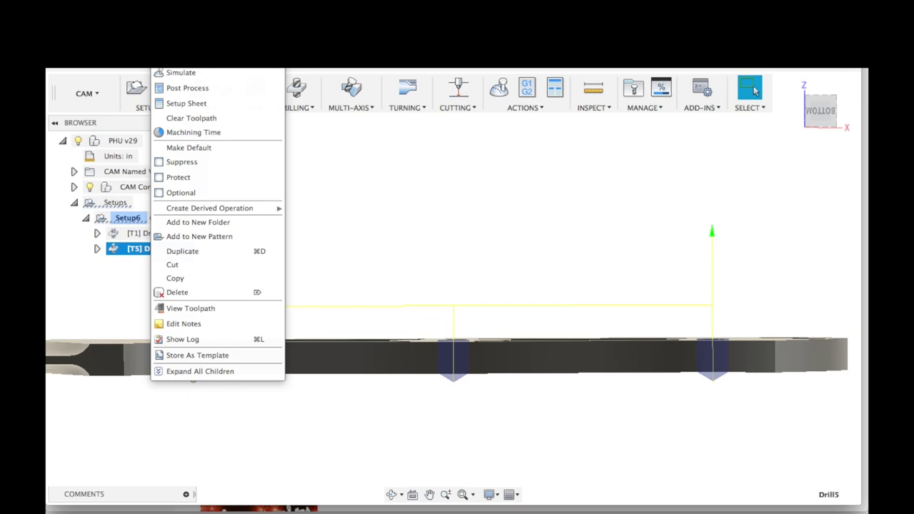
left_click(182, 42)
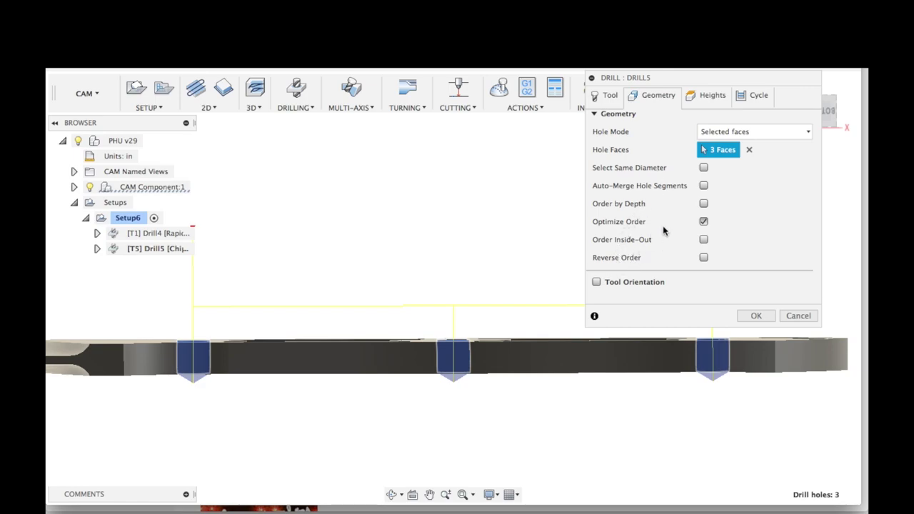
left_click(748, 96)
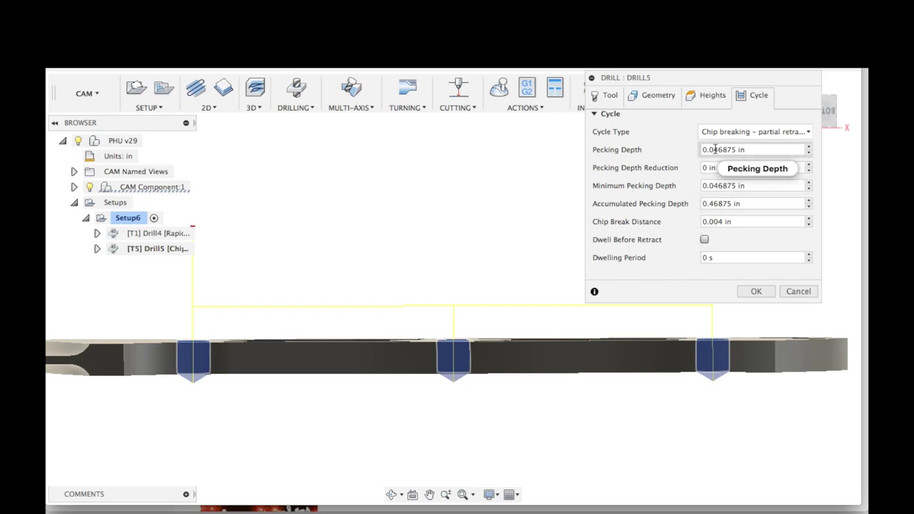
left_click_drag(713, 150, 732, 149)
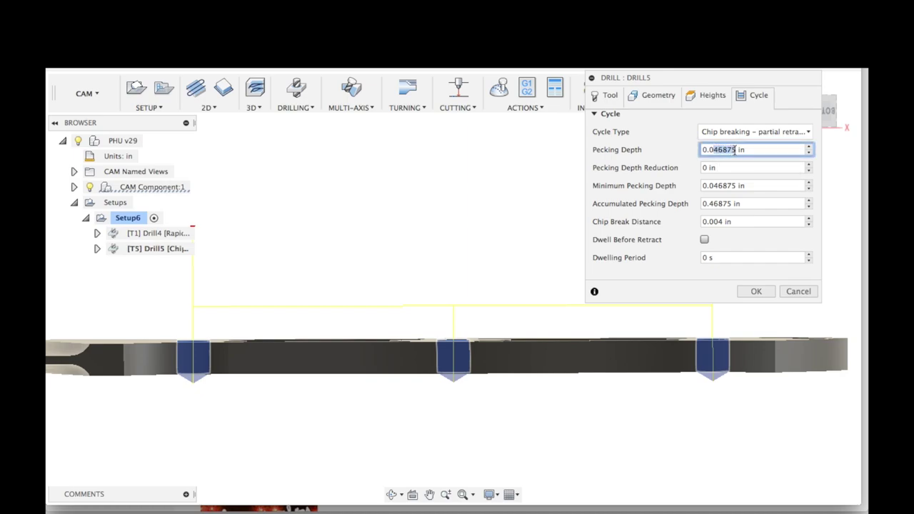
left_click(734, 149)
type("1")
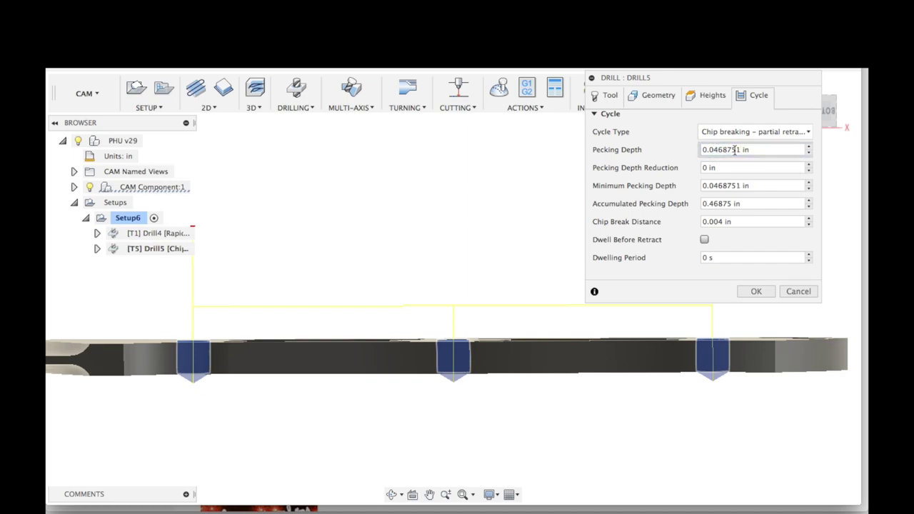
left_click_drag(745, 150, 713, 151)
type("1")
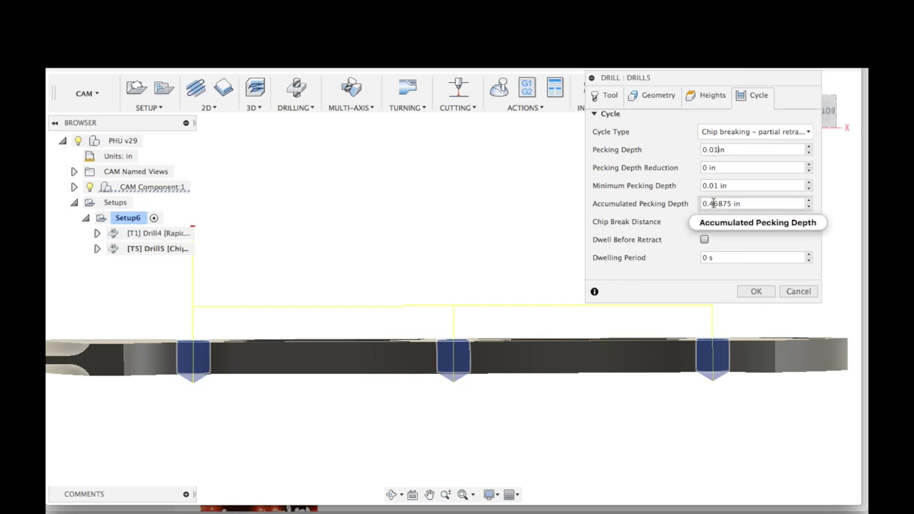
Set the accumulated pecking depth to 0.1875 in and accept the edit
left_click_drag(709, 204, 729, 203)
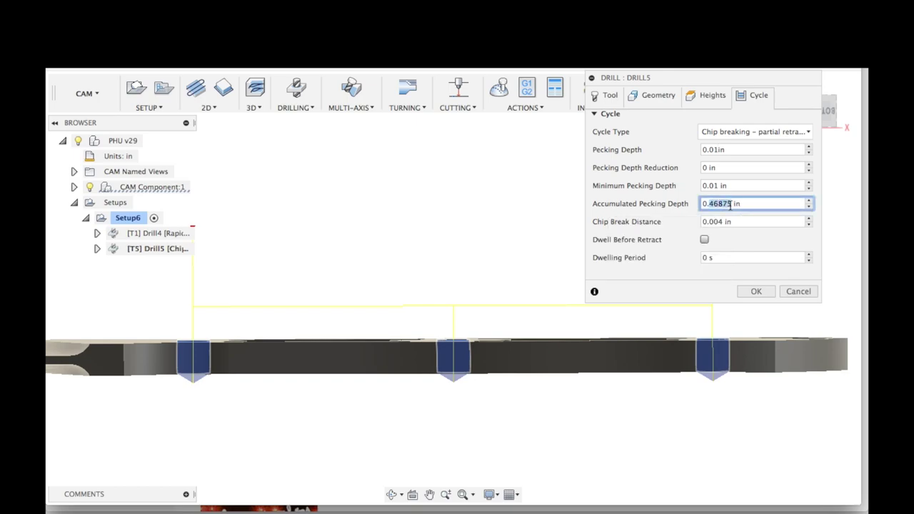
type(".")
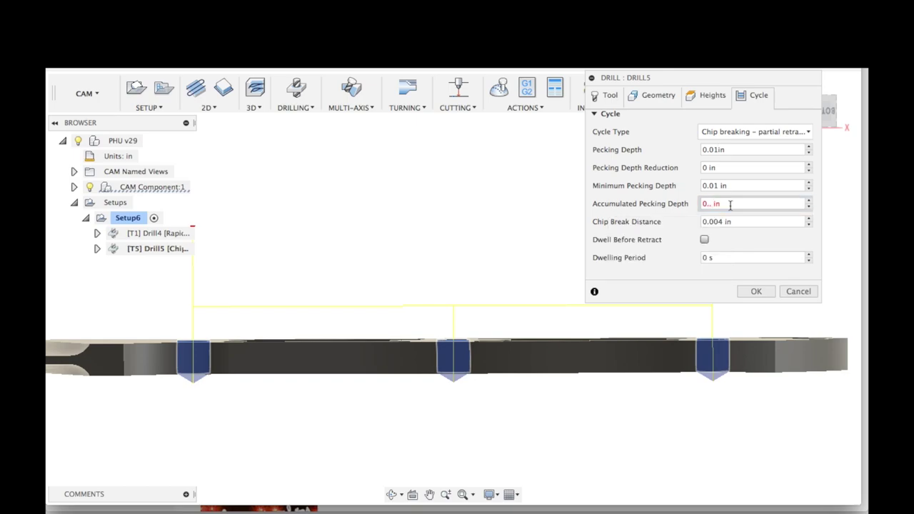
type("87")
key("BackSpace")
key("BackSpace")
key("BackSpace")
type("1875")
left_click(755, 291)
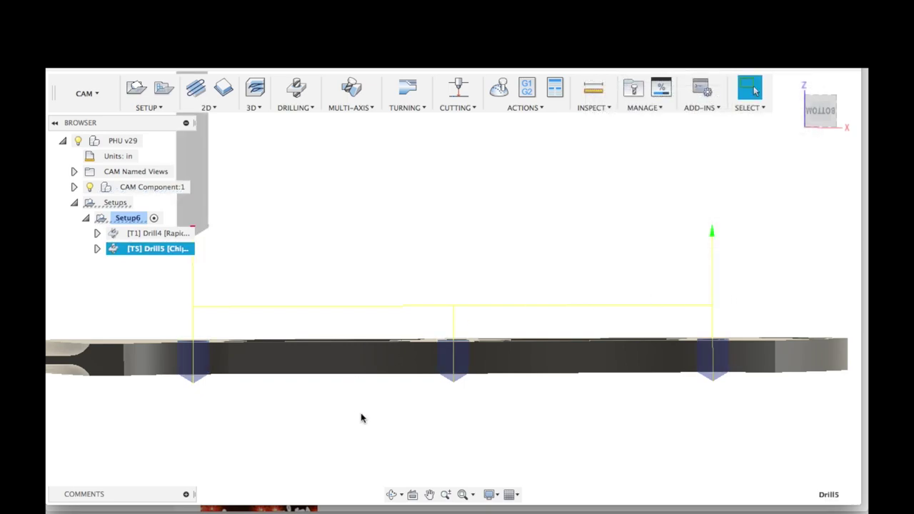
left_click(500, 89)
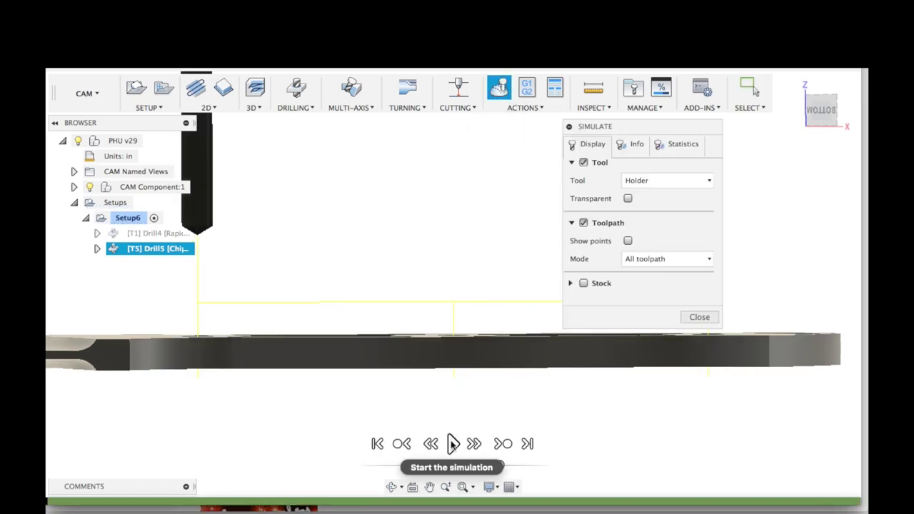
left_click(452, 443)
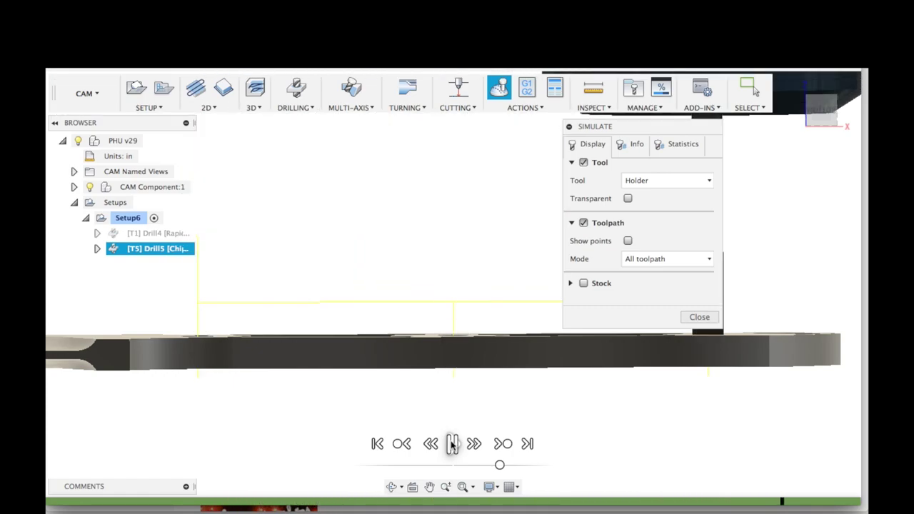
left_click(452, 444)
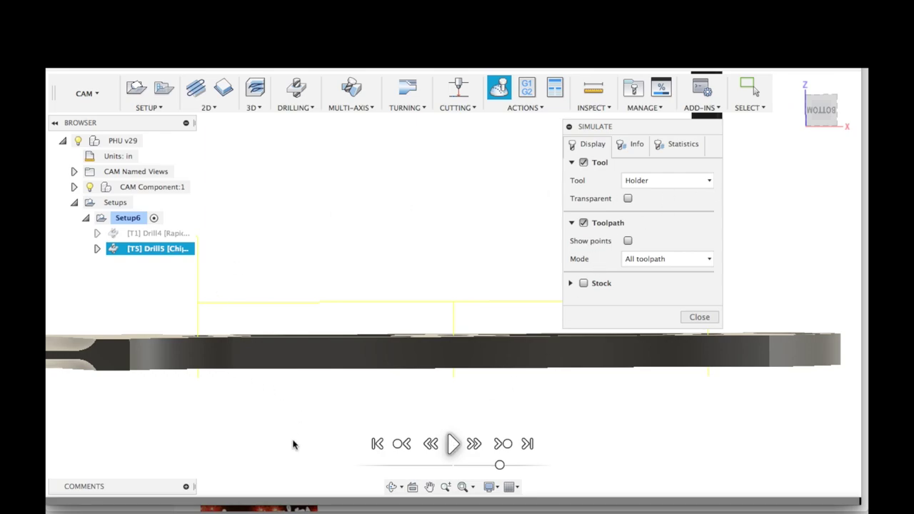
scroll(293, 444, "up", 5, "shift")
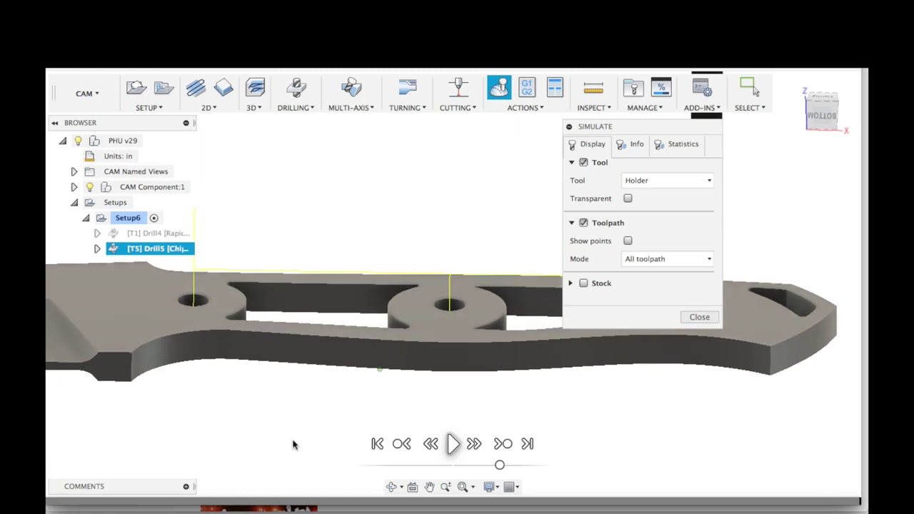
scroll(292, 444, "up", 5, "shift")
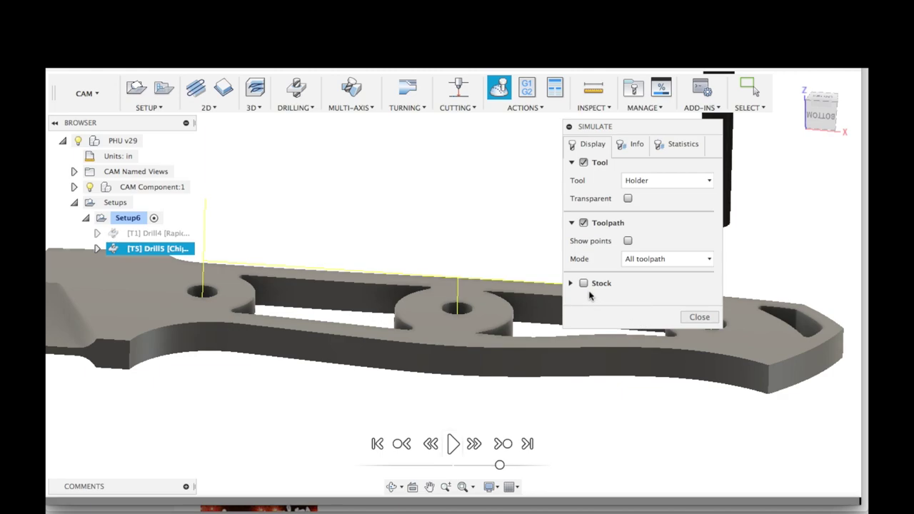
left_click(695, 319)
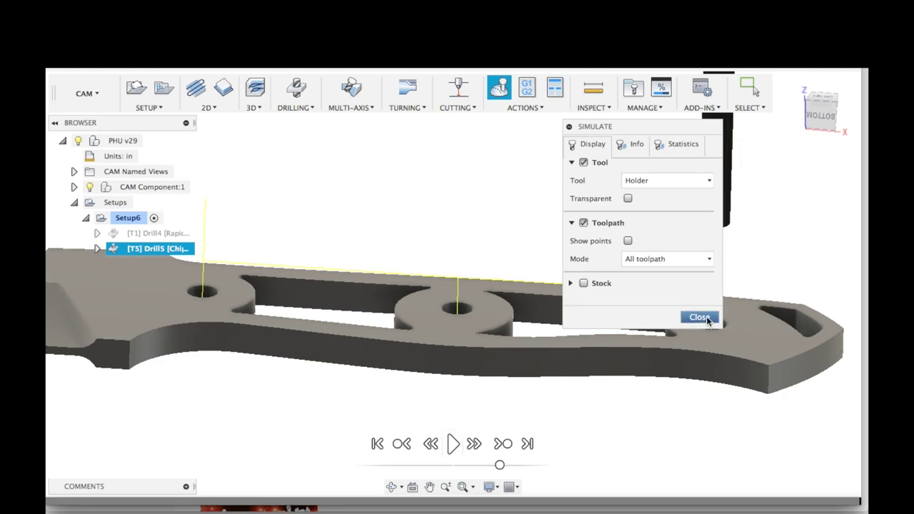
left_click(679, 145)
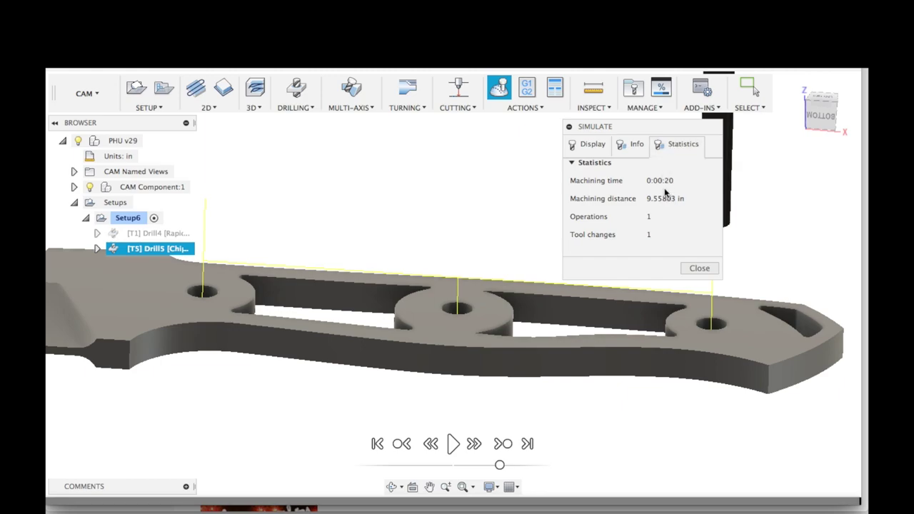
left_click(576, 147)
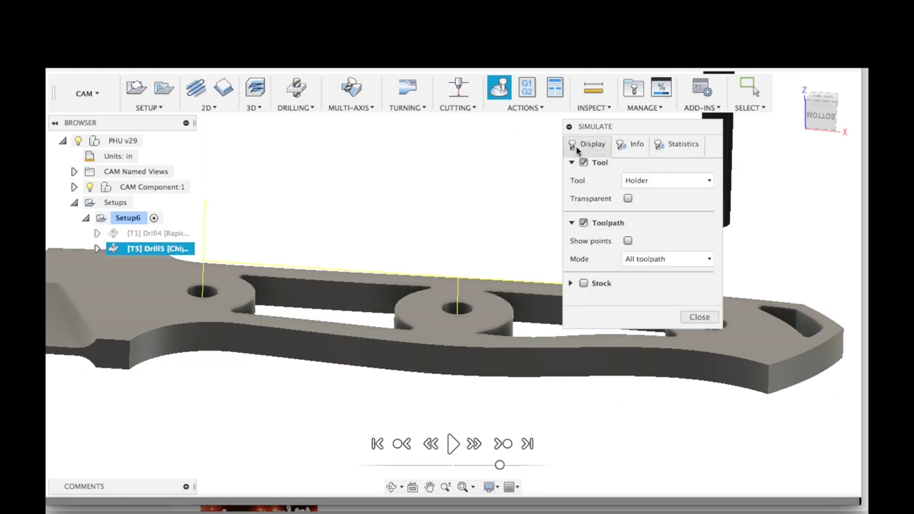
left_click(700, 318)
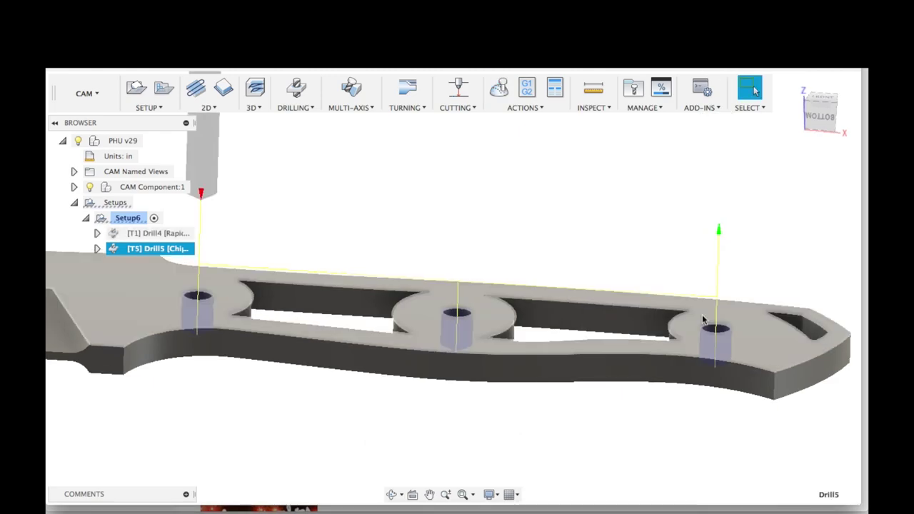
left_click(124, 219)
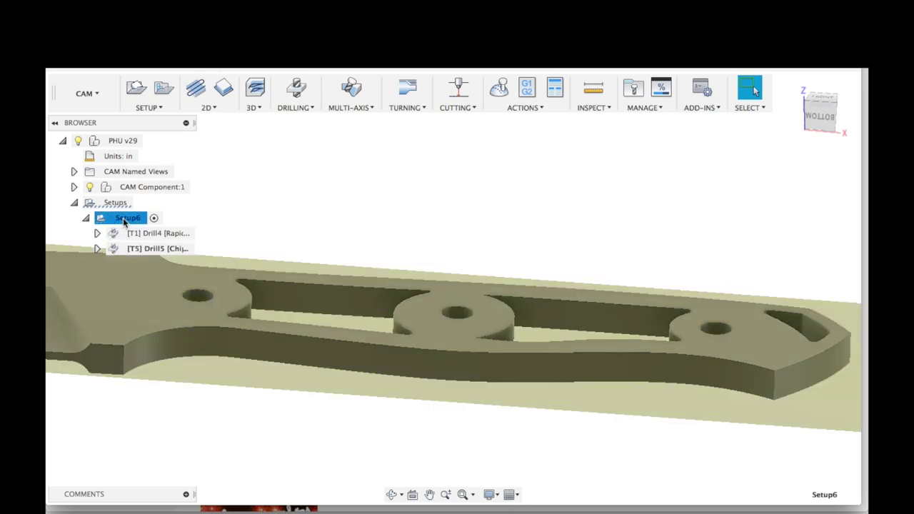
left_click(499, 89)
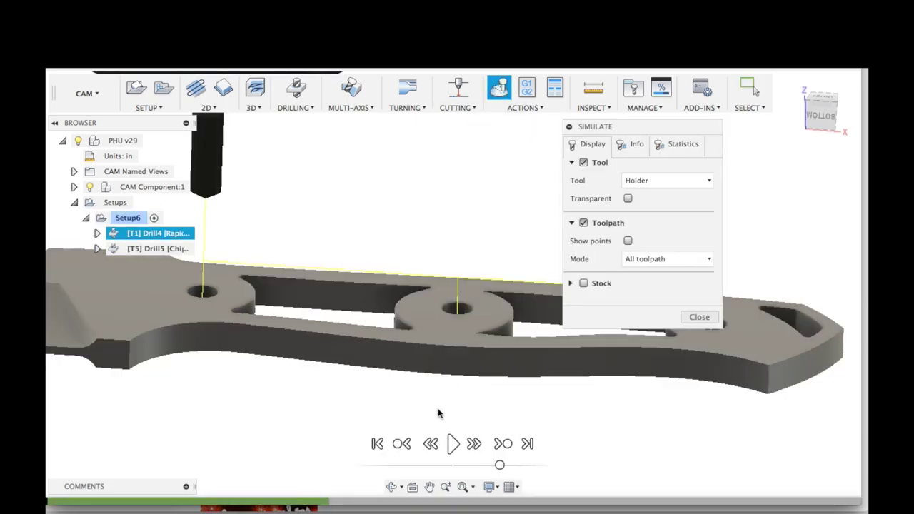
left_click(453, 444)
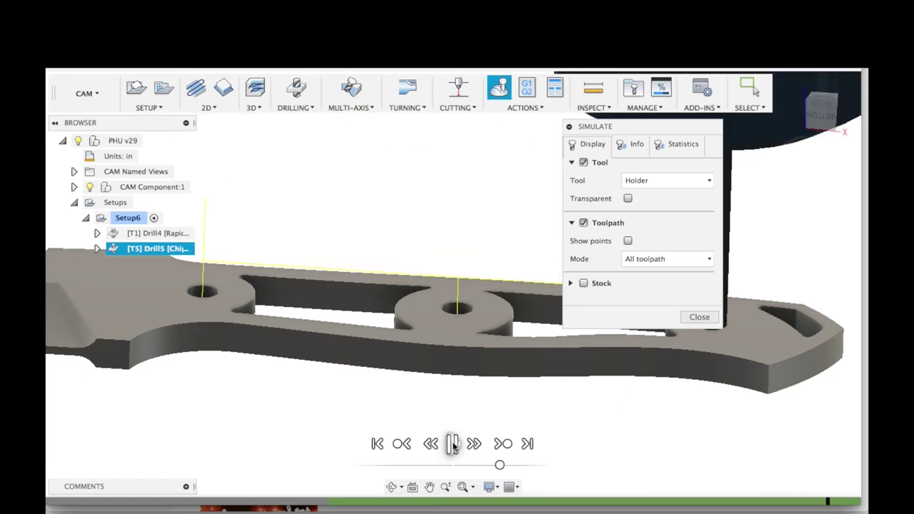
left_click(452, 444)
left_click(699, 317)
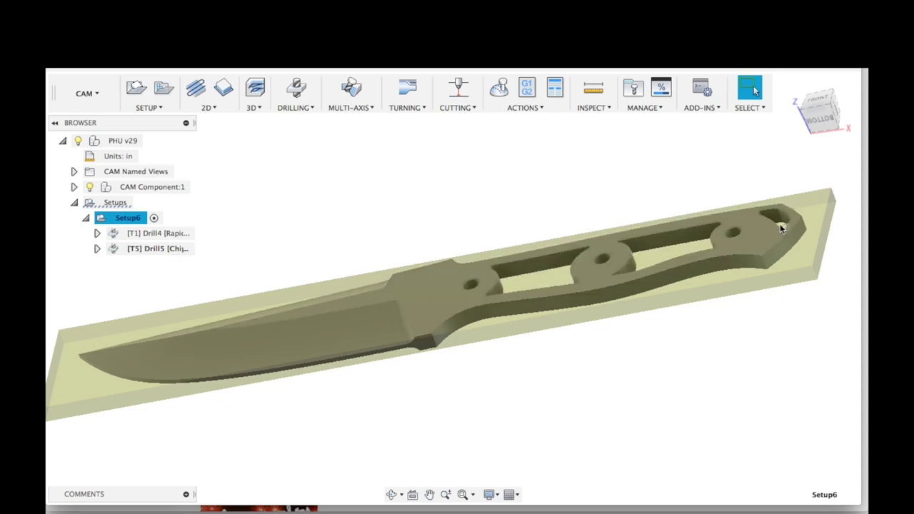
Select the knife's blade face and the small bevel face of the blade
left_click(231, 349)
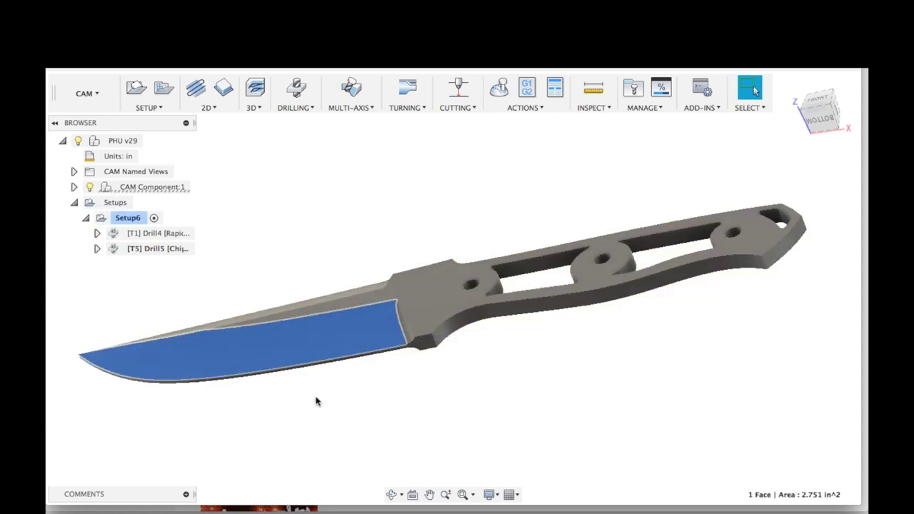
scroll(319, 411, "up", 3)
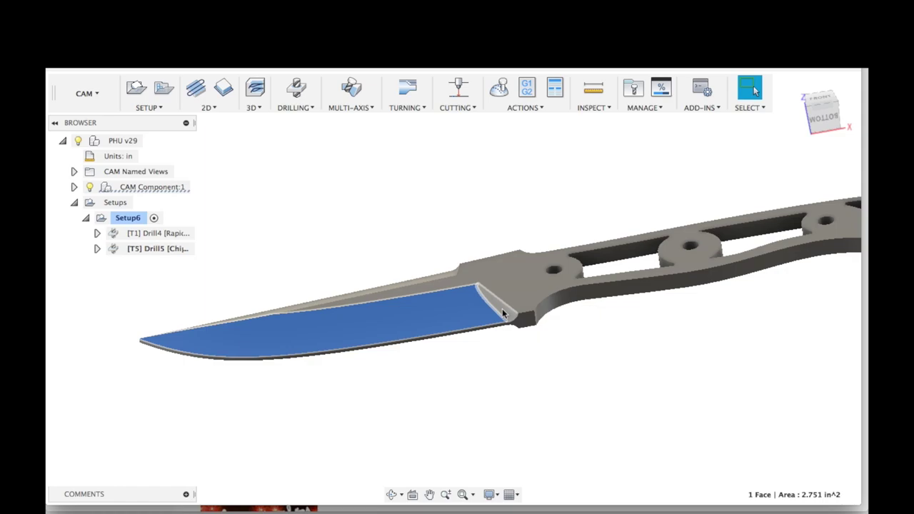
left_click(502, 308)
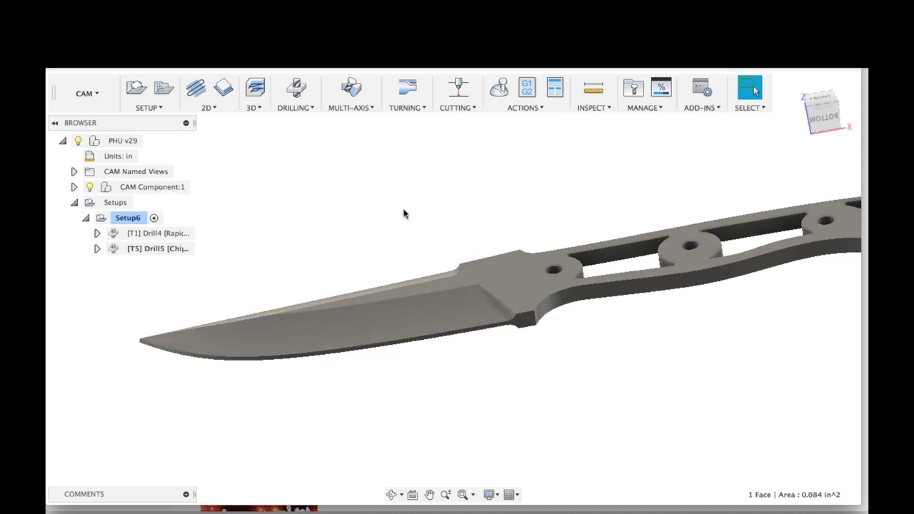
Create an Adaptive Clearing operation using tool 4, the Ø1/8" flat end mill
left_click(254, 107)
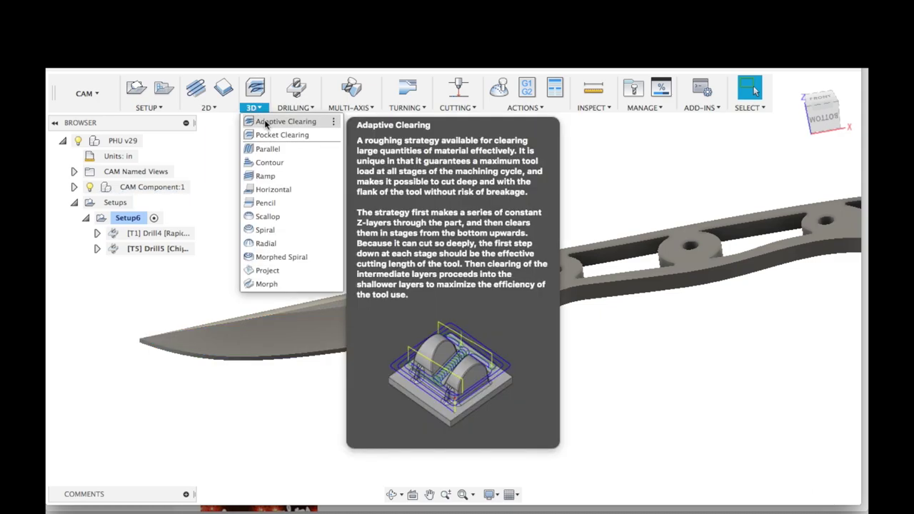
left_click(266, 124)
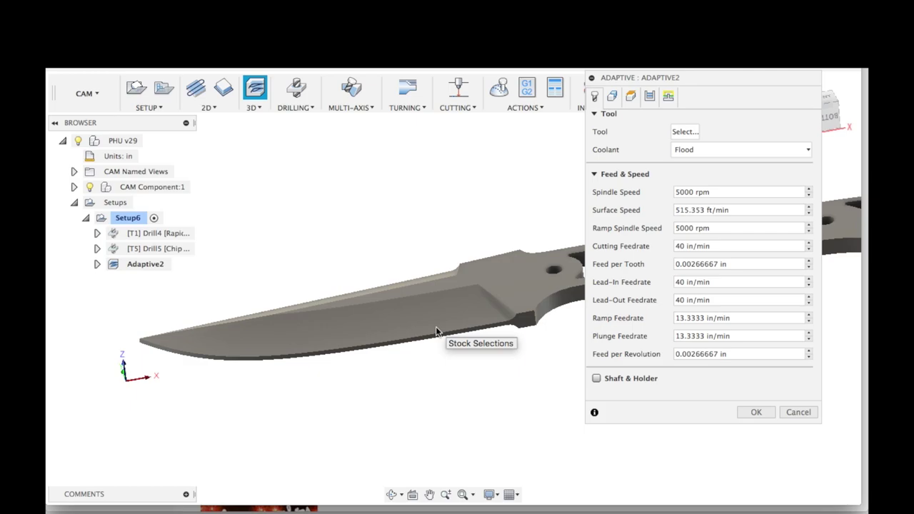
left_click(686, 132)
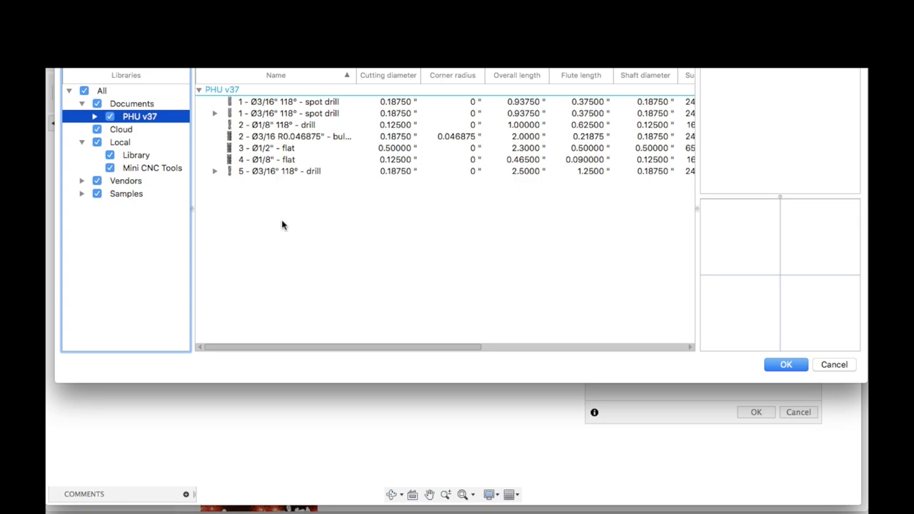
left_click(276, 159)
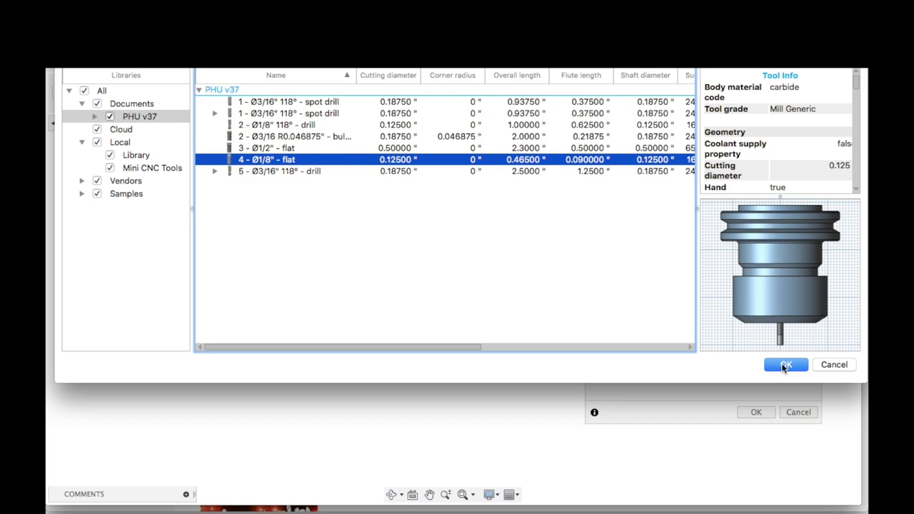
left_click(784, 365)
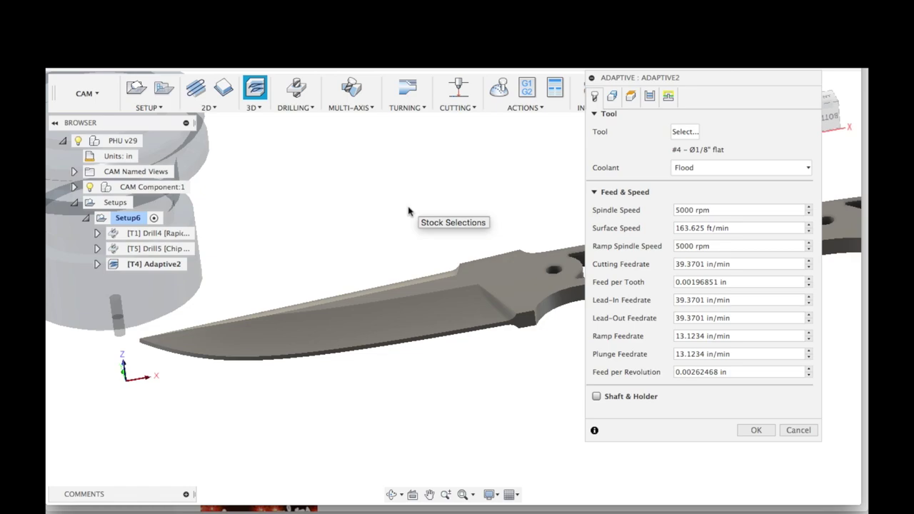
In the Geometry settings, turn off Stock Contours and set Machining Boundary to Selection
left_click(611, 97)
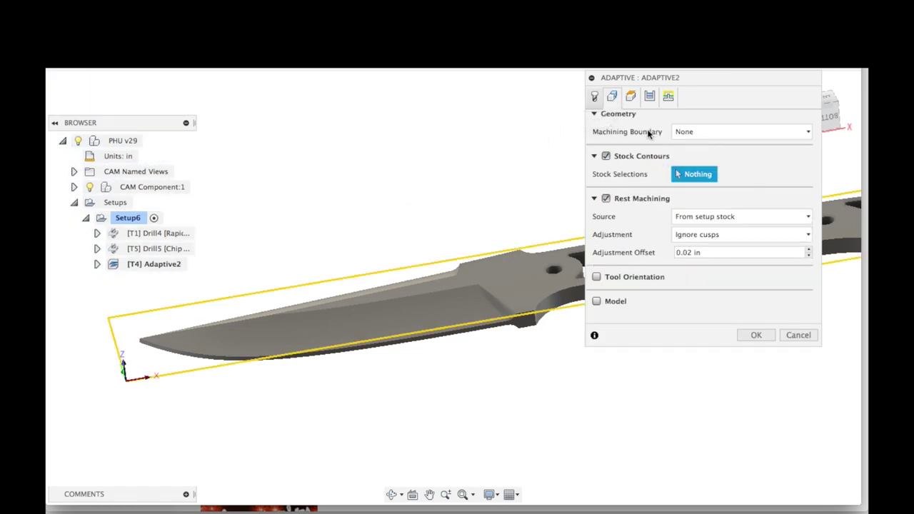
left_click(605, 155)
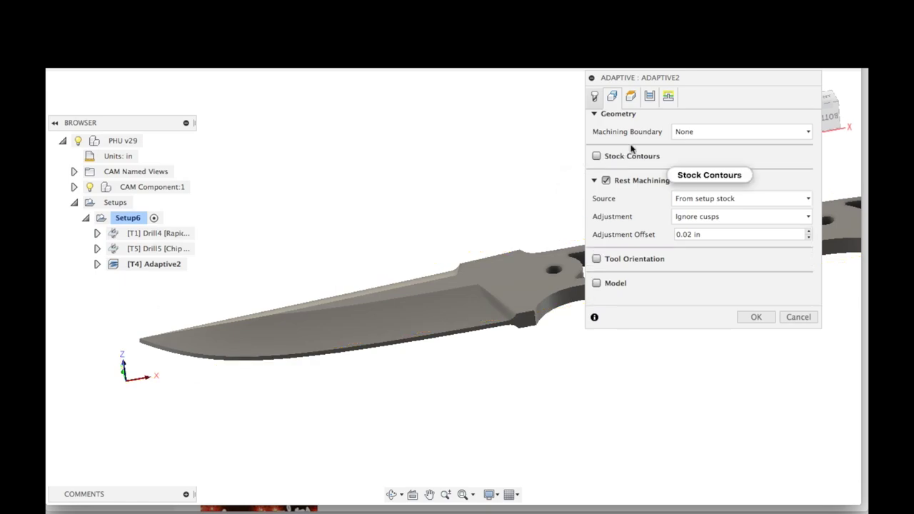
left_click(718, 132)
left_click(708, 189)
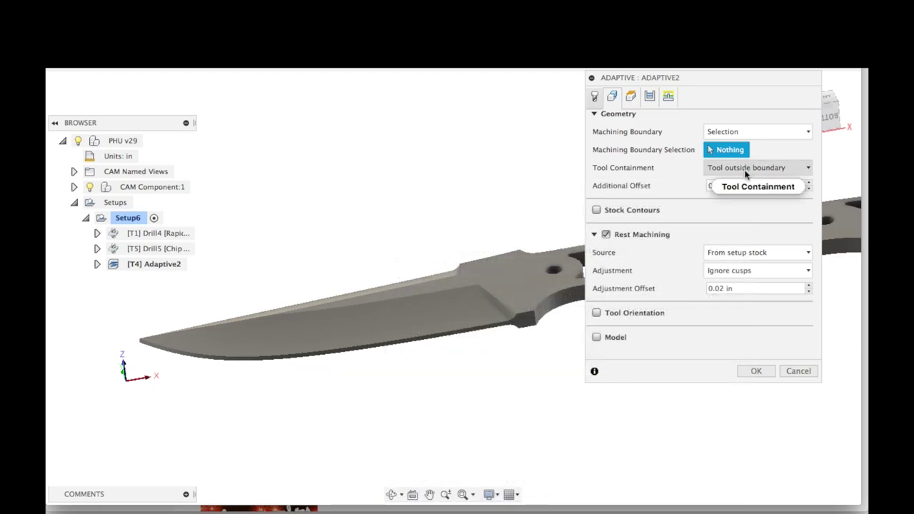
mouse_move(739, 171)
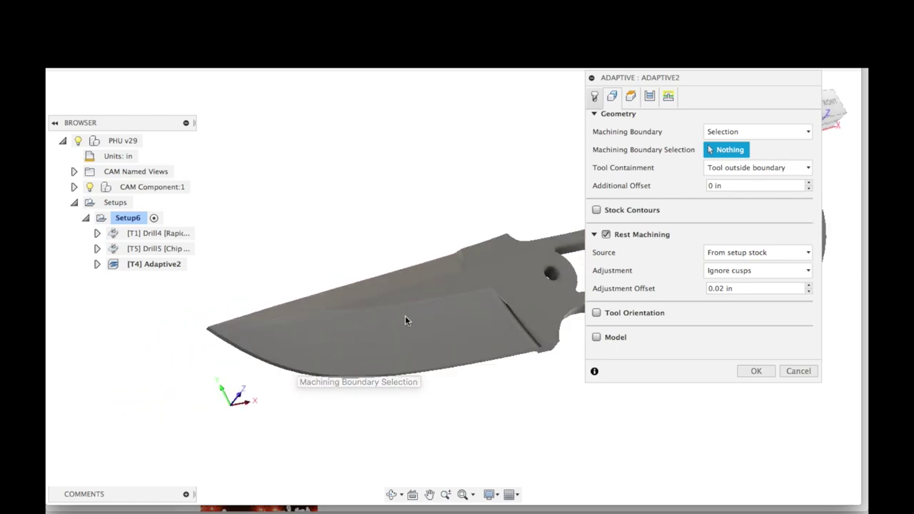
Add boundary chains along the blade's bevel edges and the model's upper edge
left_click(523, 321)
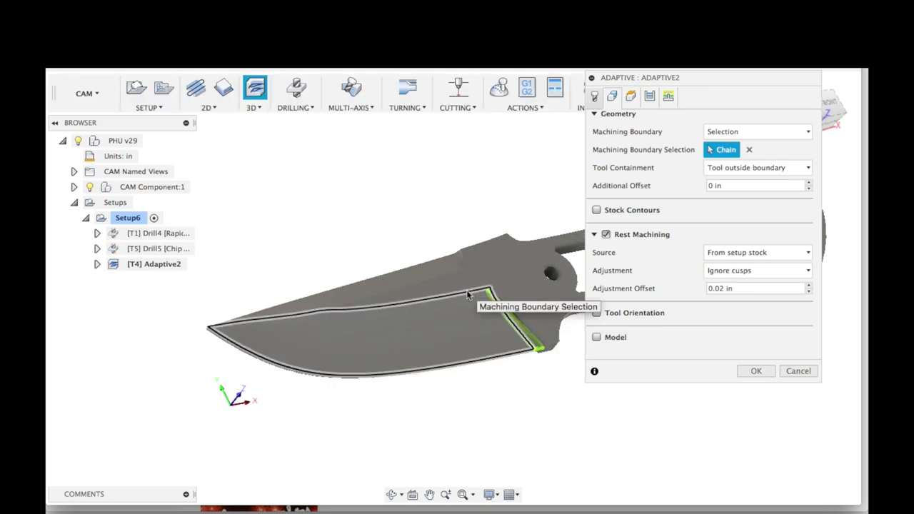
left_click(467, 293)
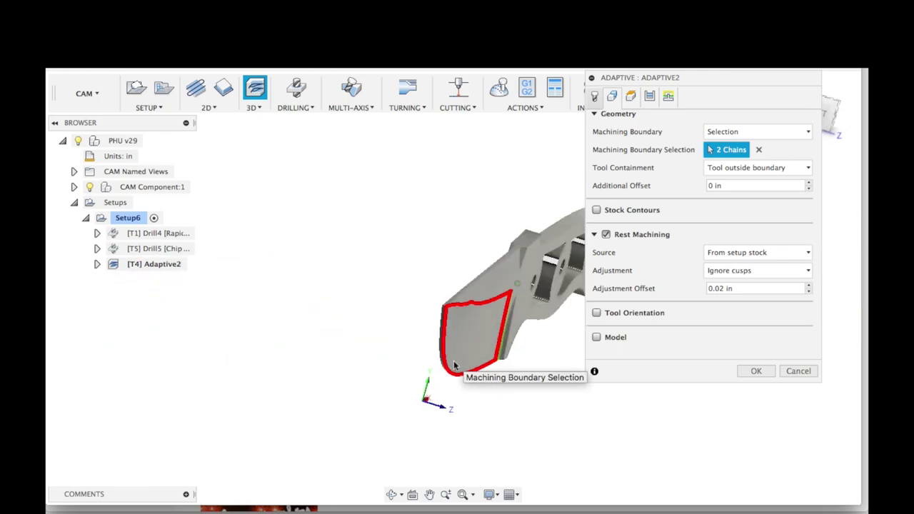
right_click(449, 365)
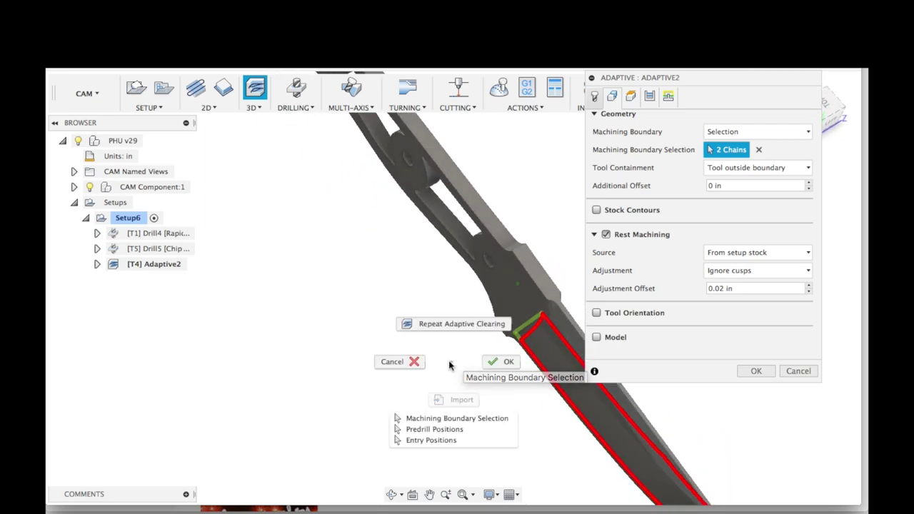
left_click(274, 296)
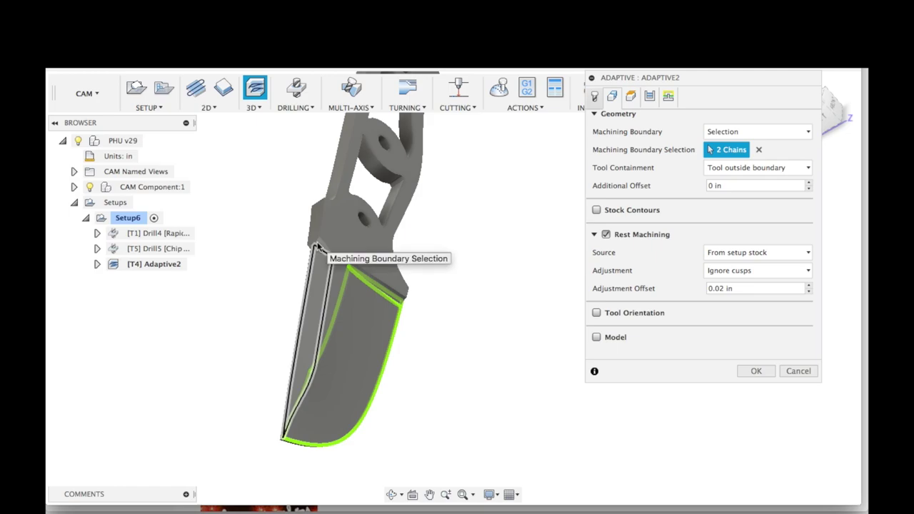
left_click(316, 244)
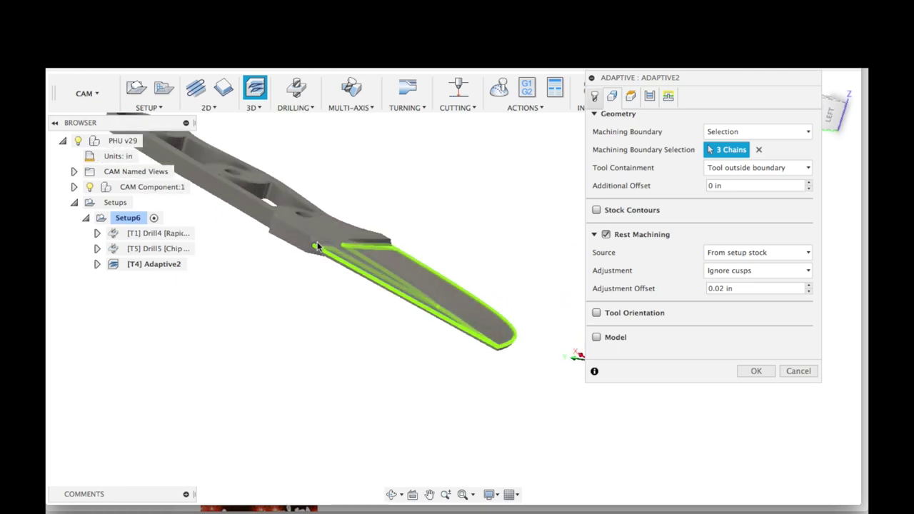
scroll(317, 246, "up", 5)
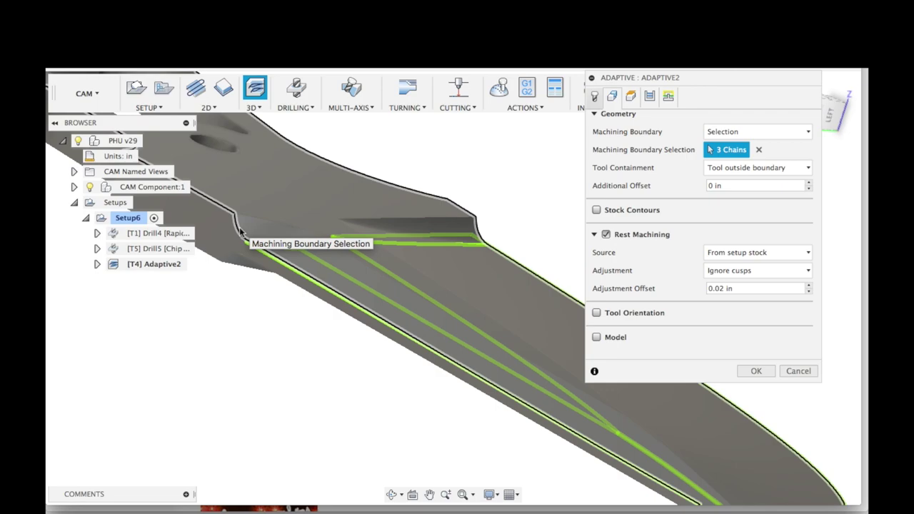
left_click(240, 232)
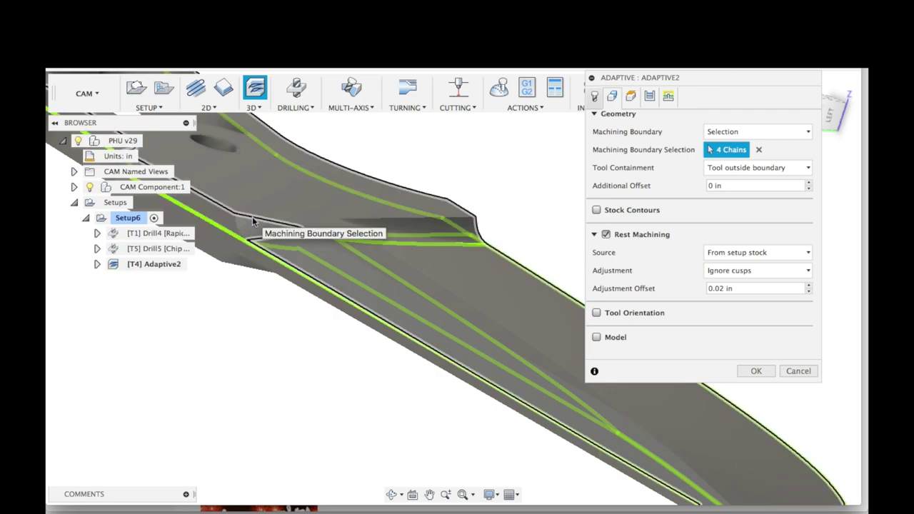
left_click(252, 217)
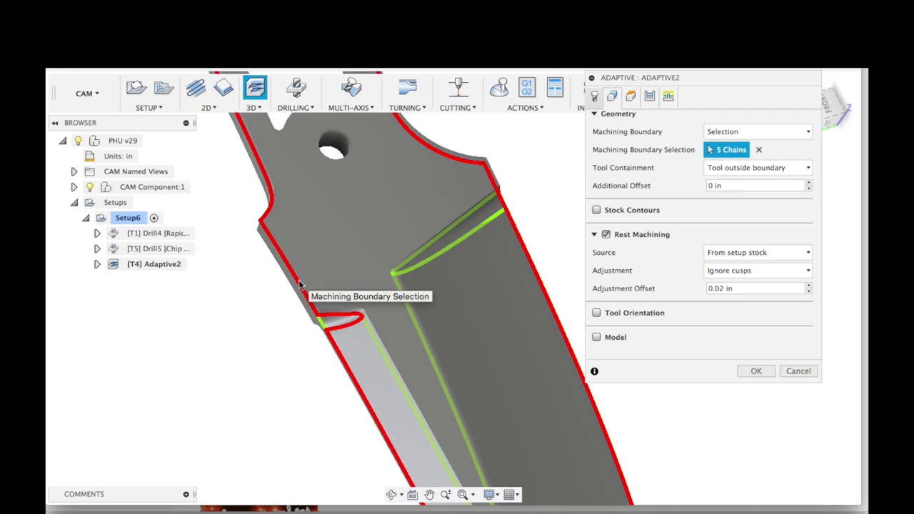
Delete the stray fifth contour so four chains outline the blade's bevel edges
left_click(300, 284)
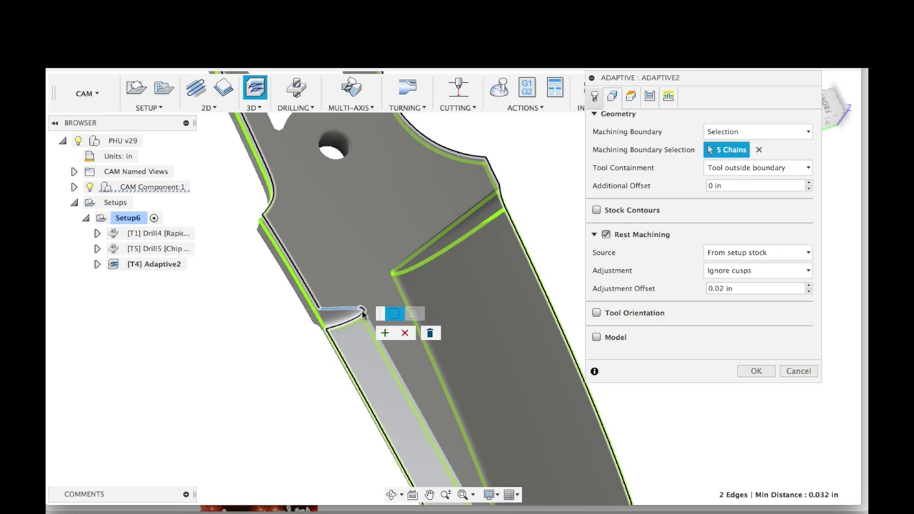
middle_click_drag(362, 309, 204, 311)
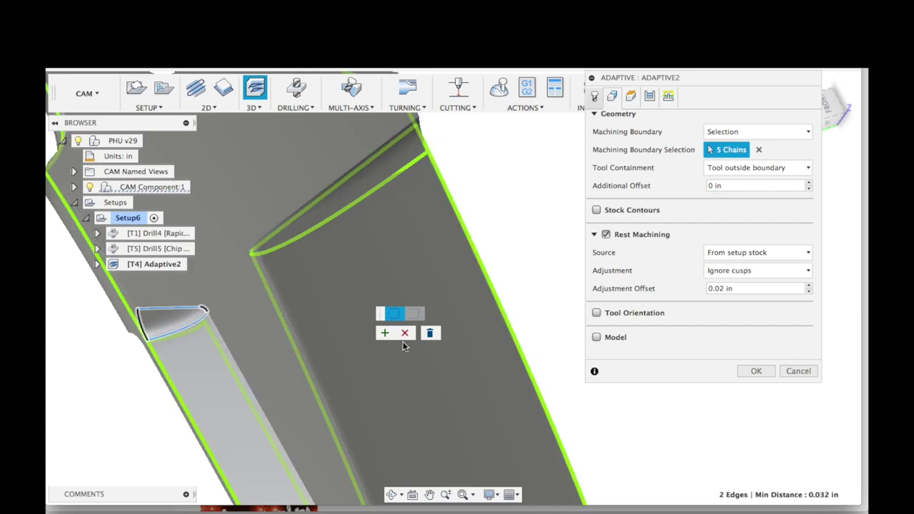
left_click(384, 334)
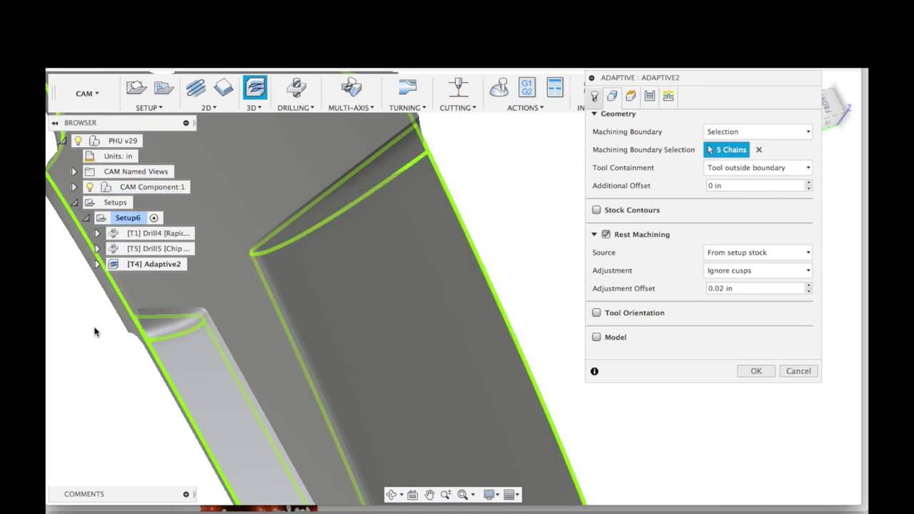
left_click(117, 288)
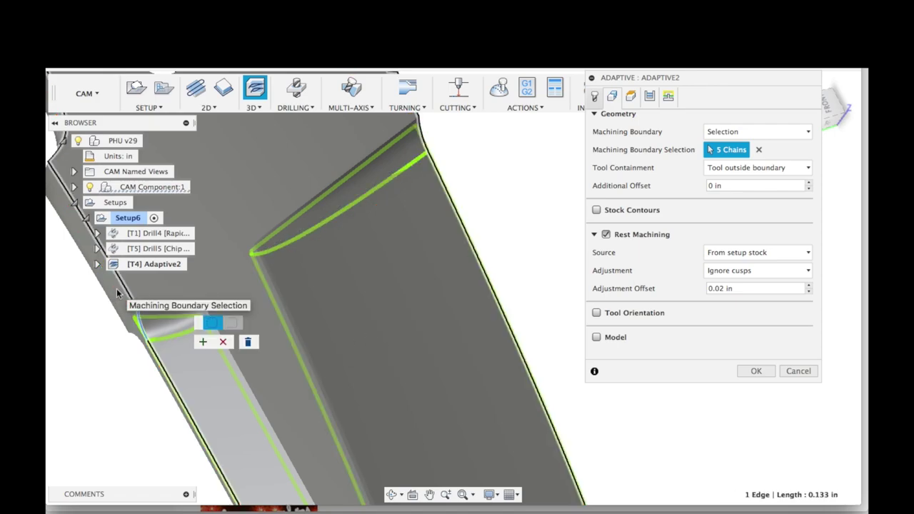
scroll(116, 289, "left", 5)
scroll(117, 289, "up", 3)
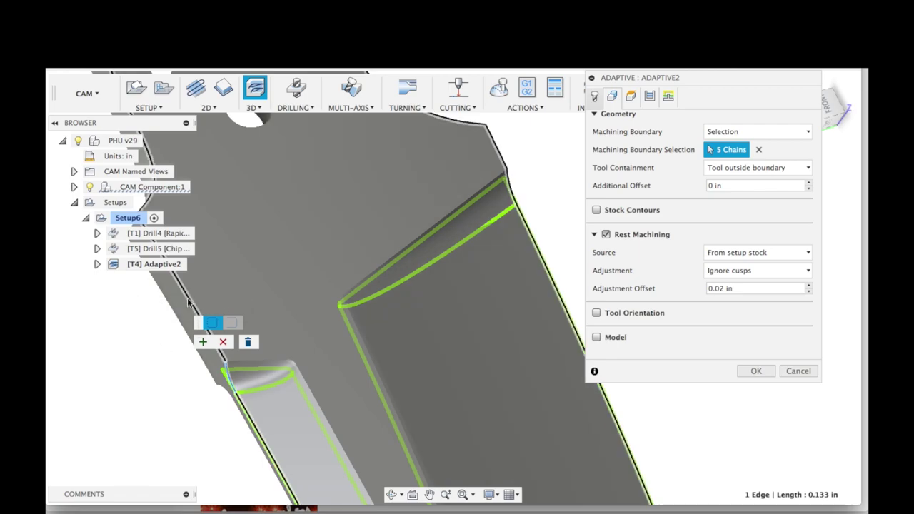
scroll(183, 294, "left", 5)
scroll(183, 294, "up", 2)
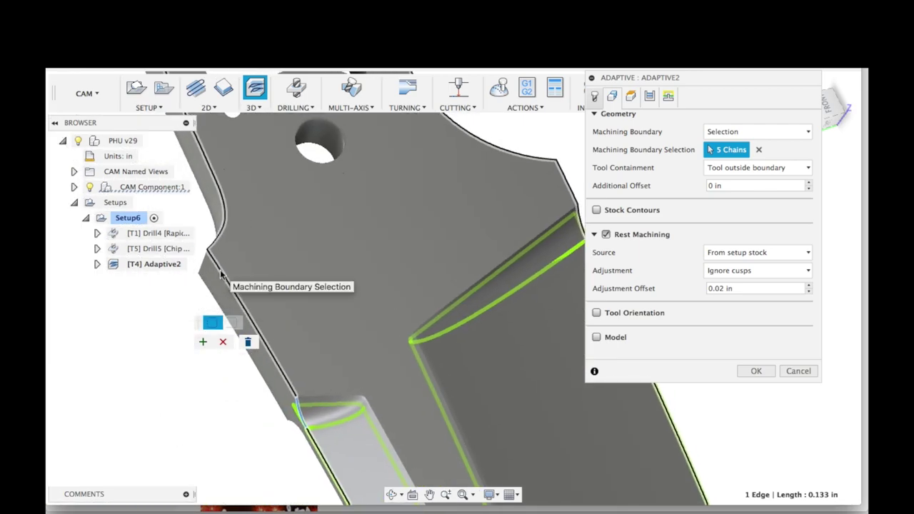
left_click(220, 276)
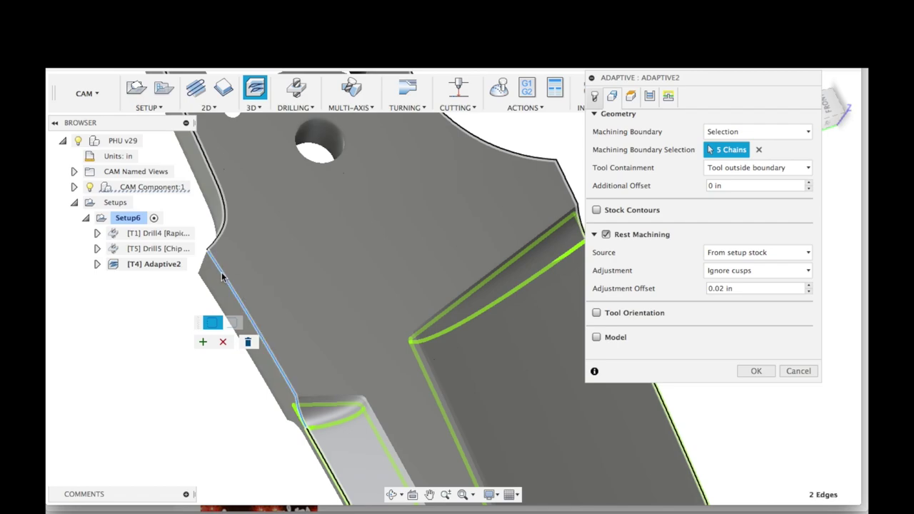
left_click(301, 417)
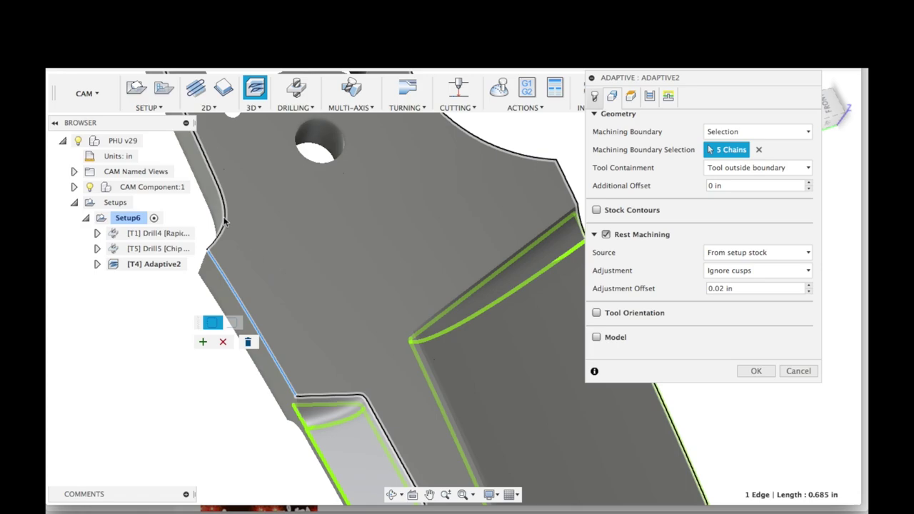
left_click(249, 343)
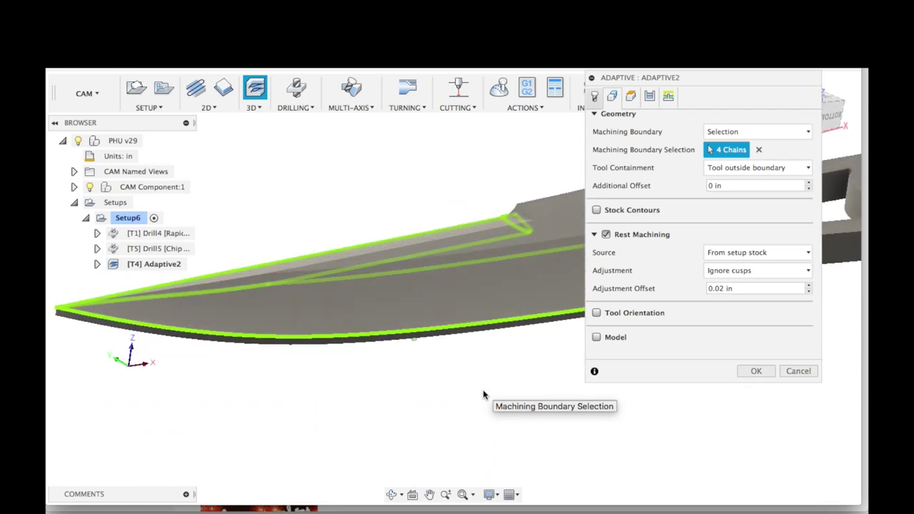
Turn off rest machining and set the maximum roughing stepdown to 0.04 in
left_click(606, 235)
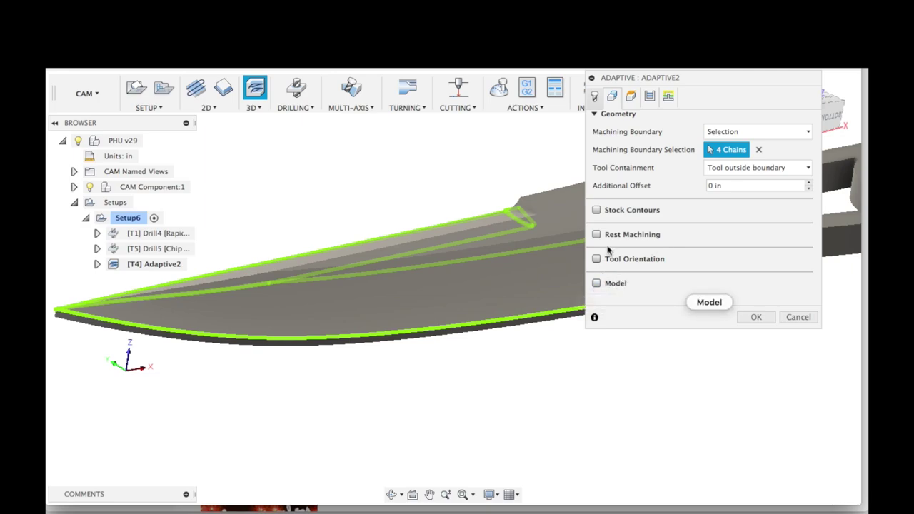
left_click(626, 98)
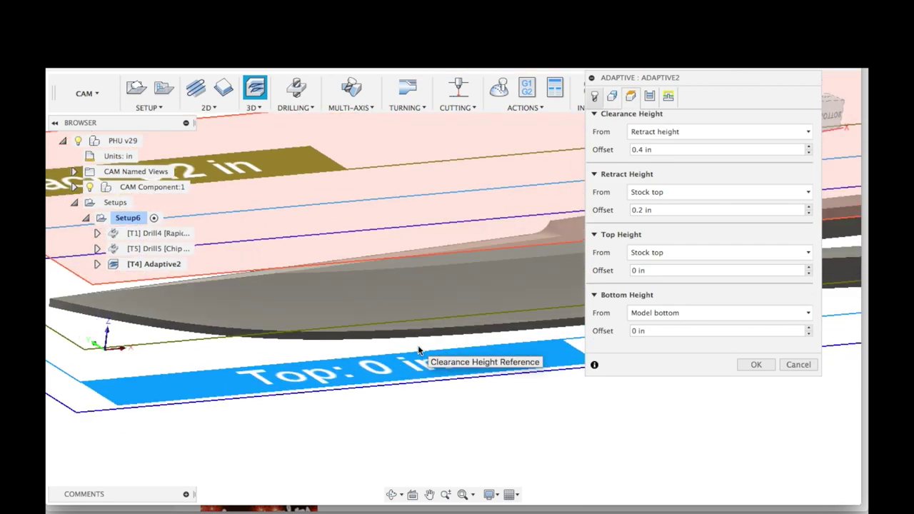
left_click(649, 95)
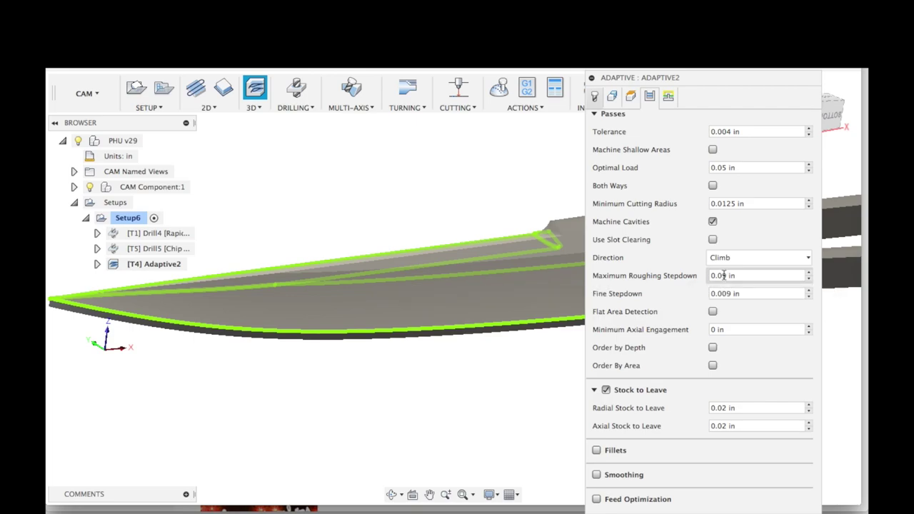
mouse_move(723, 276)
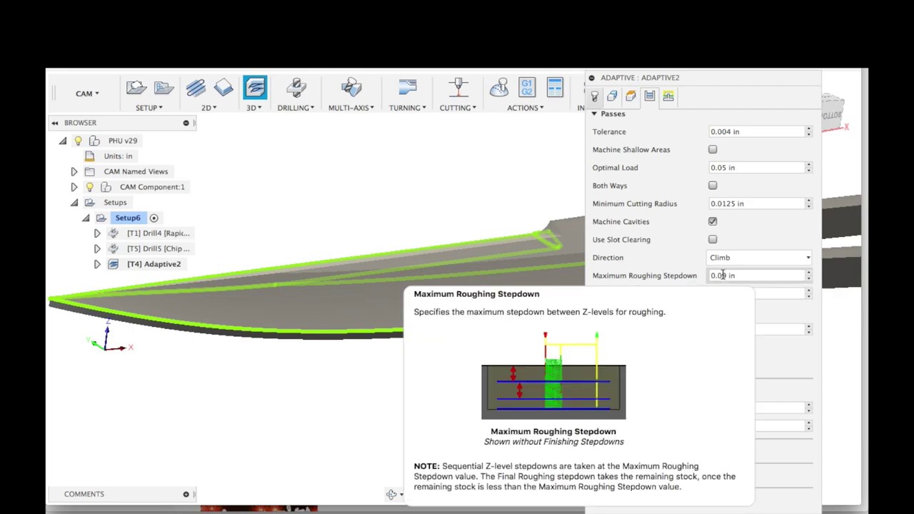
left_click(722, 275)
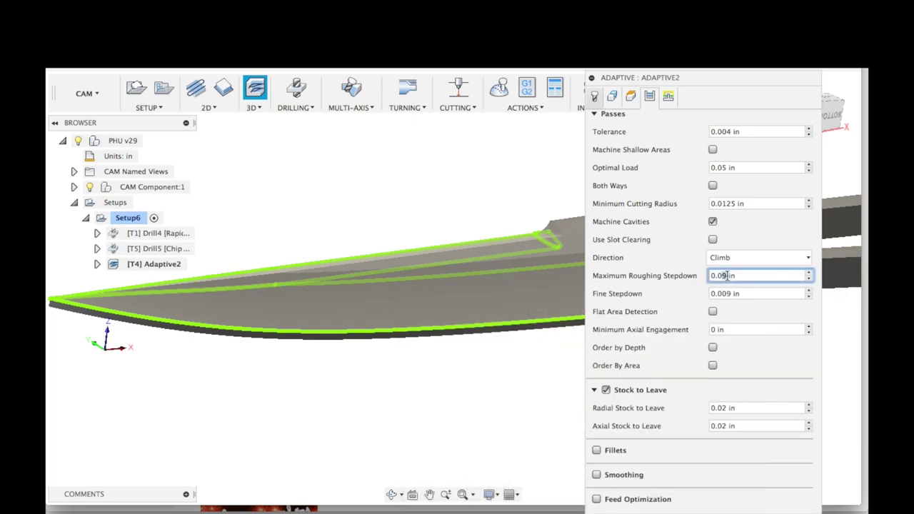
key("Return")
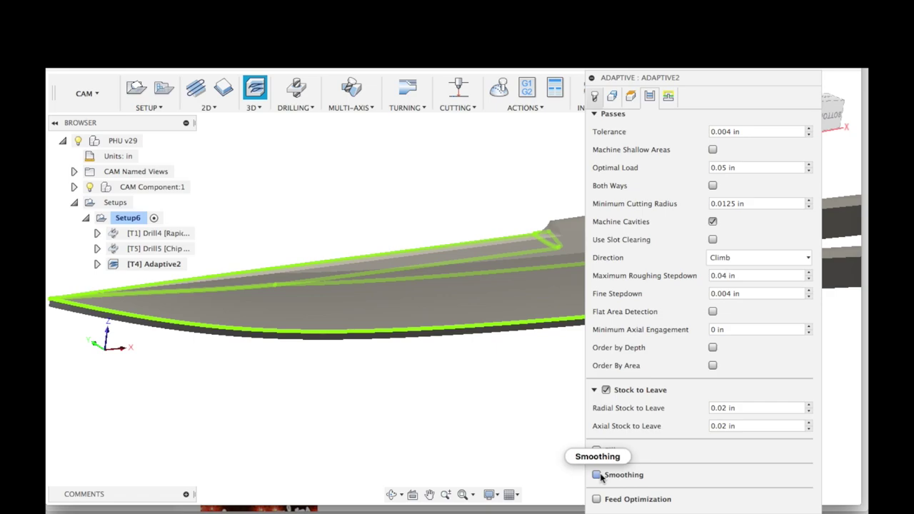
Enable toolpath smoothing with a 0.001 in tolerance, then review the linking settings
left_click(594, 114)
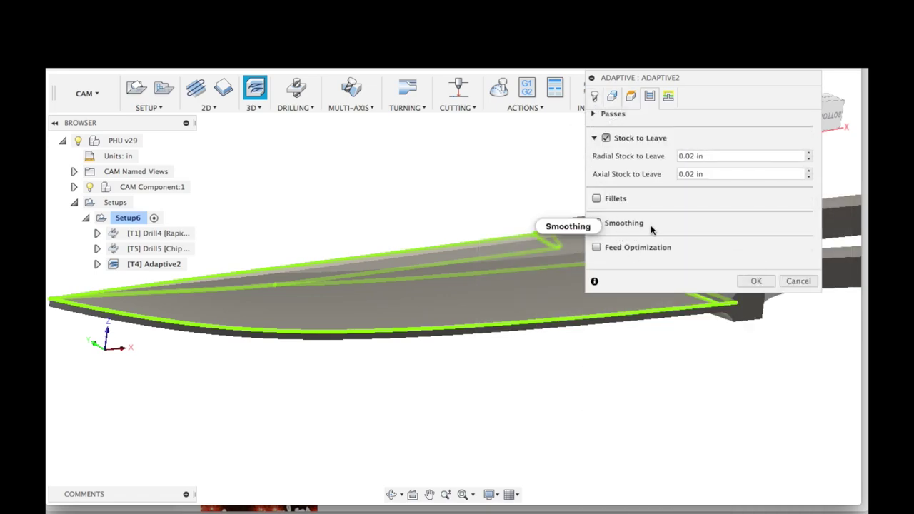
mouse_move(650, 229)
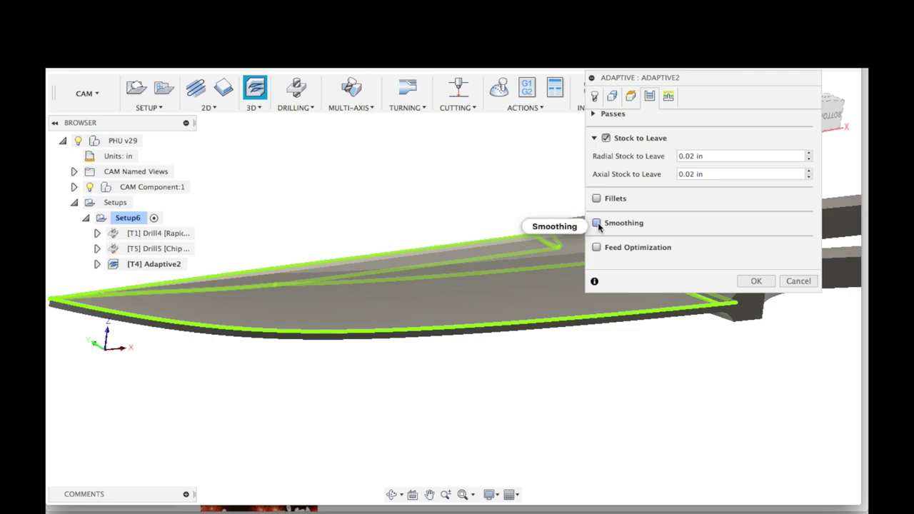
mouse_move(598, 226)
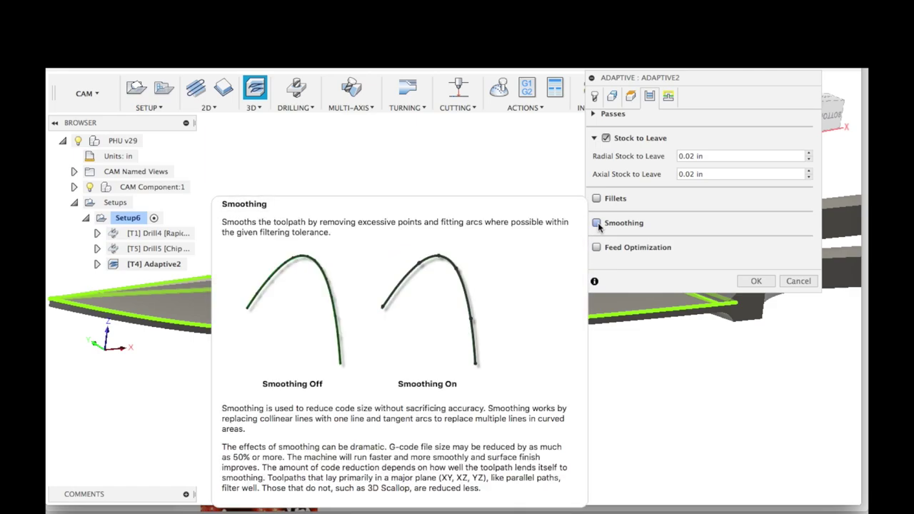
left_click(597, 224)
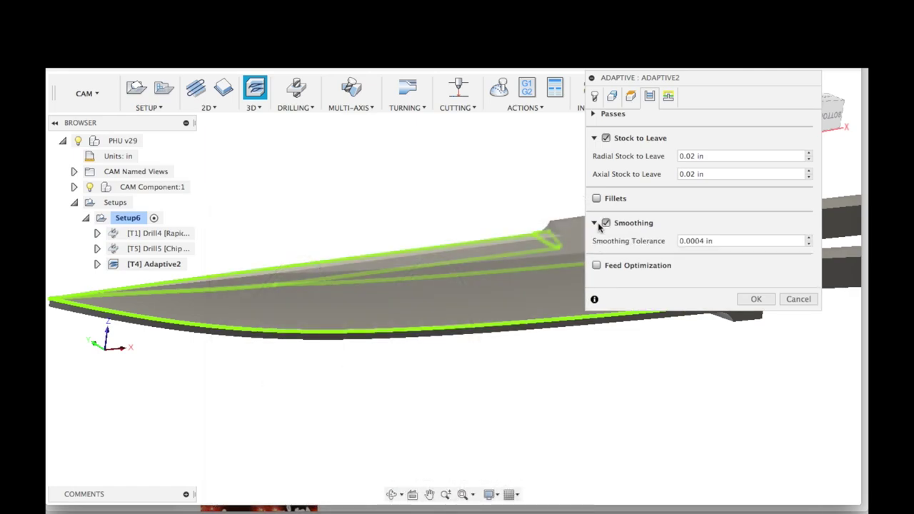
left_click(697, 241)
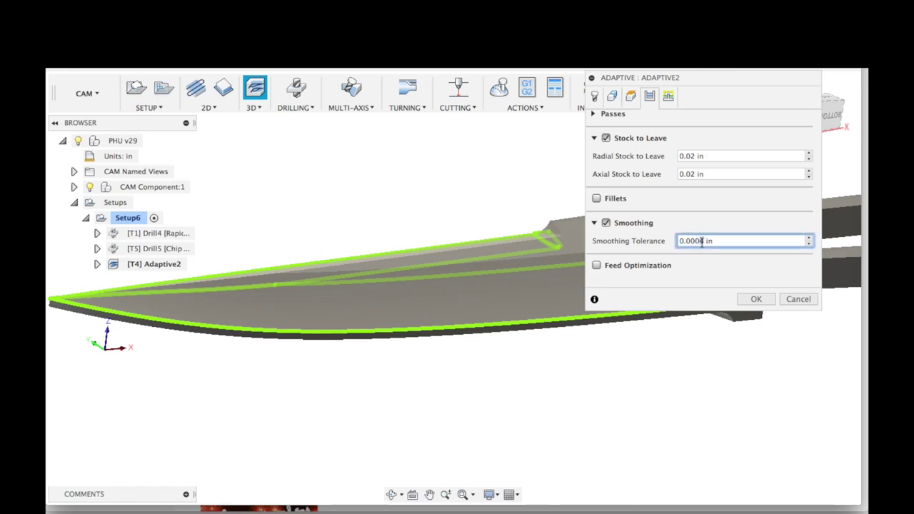
key("Return")
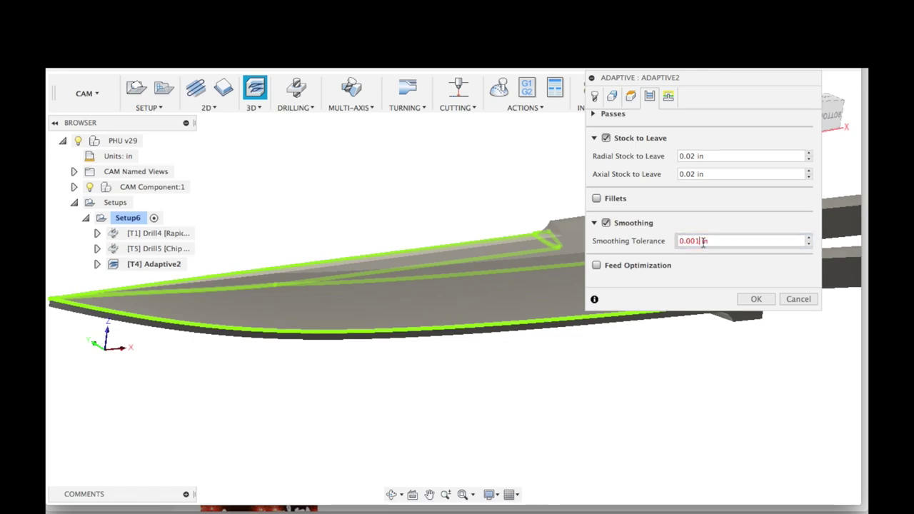
left_click(668, 97)
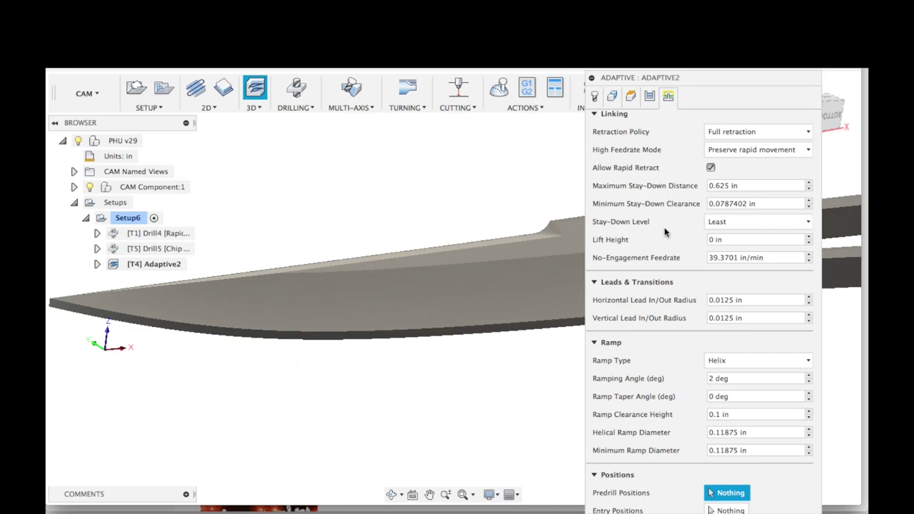
Accept Adaptive2 from the Tool tab to generate its roughing toolpath across the blade
left_click(594, 95)
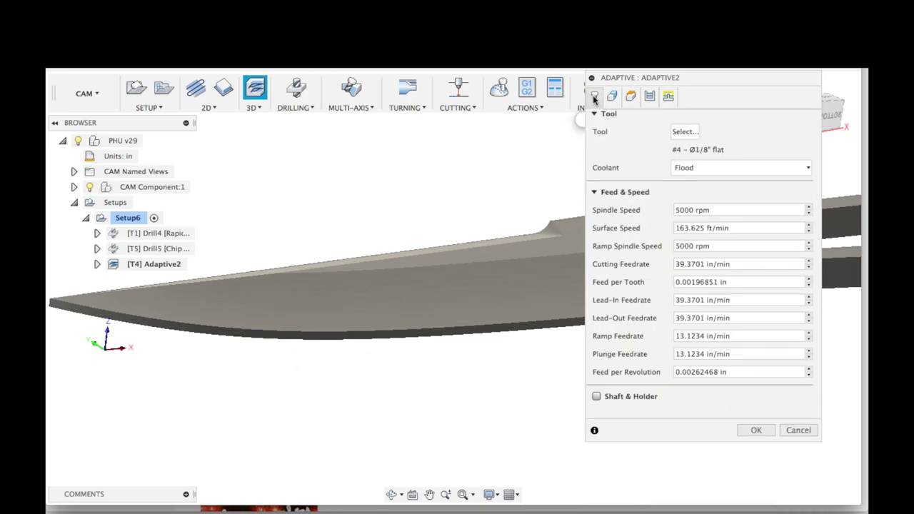
left_click(757, 431)
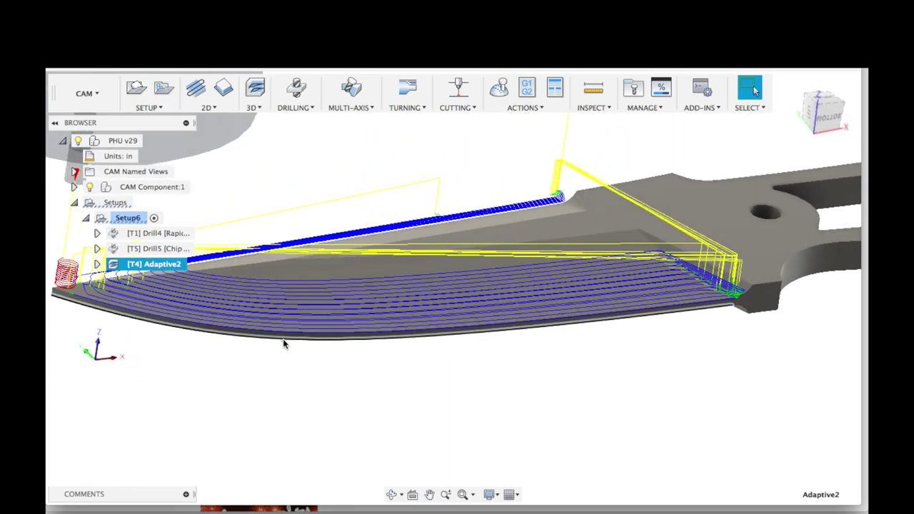
Simulate the Adaptive2 toolpath, watching the Ø1/8" end mill rough the blade bevels from several angles
left_click(500, 89)
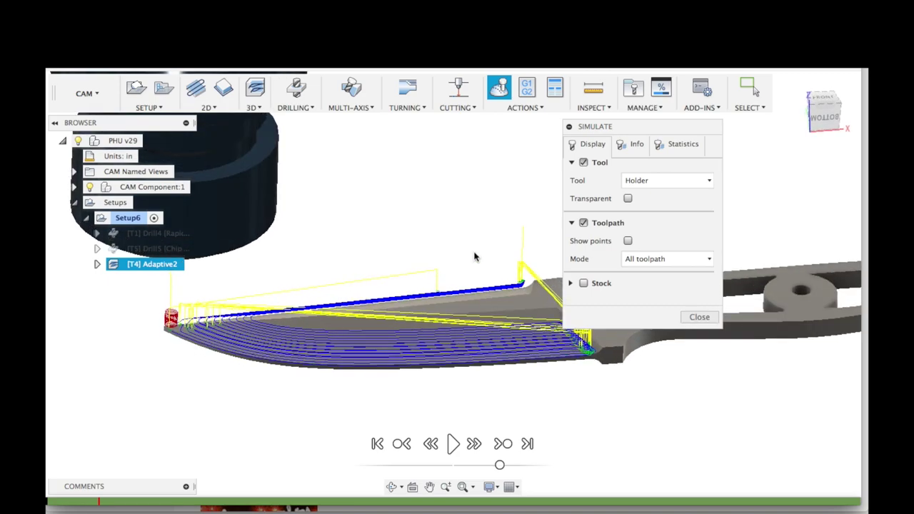
left_click_drag(664, 130, 807, 34)
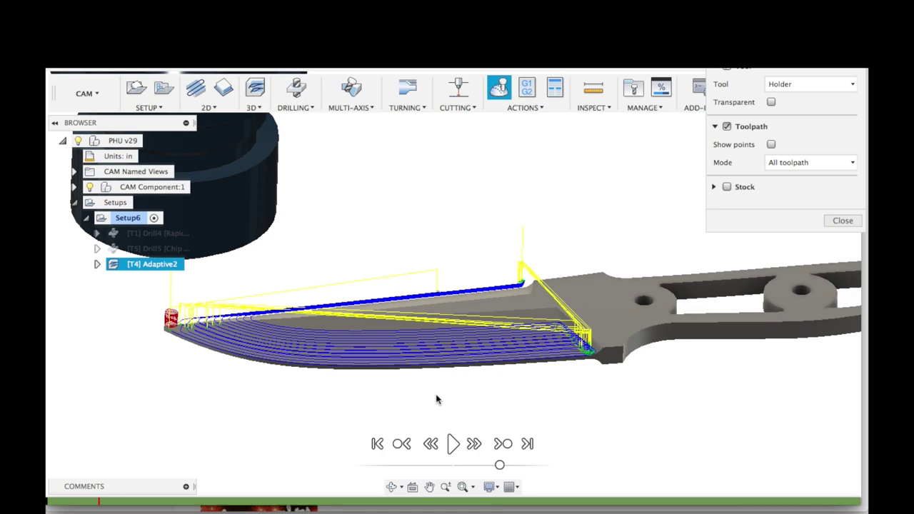
left_click(452, 444)
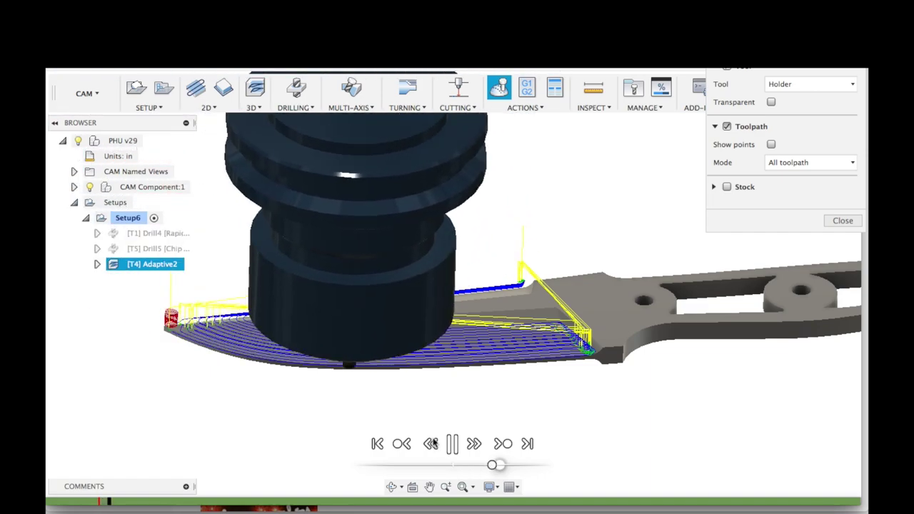
scroll(393, 370, "up", 5, "shift")
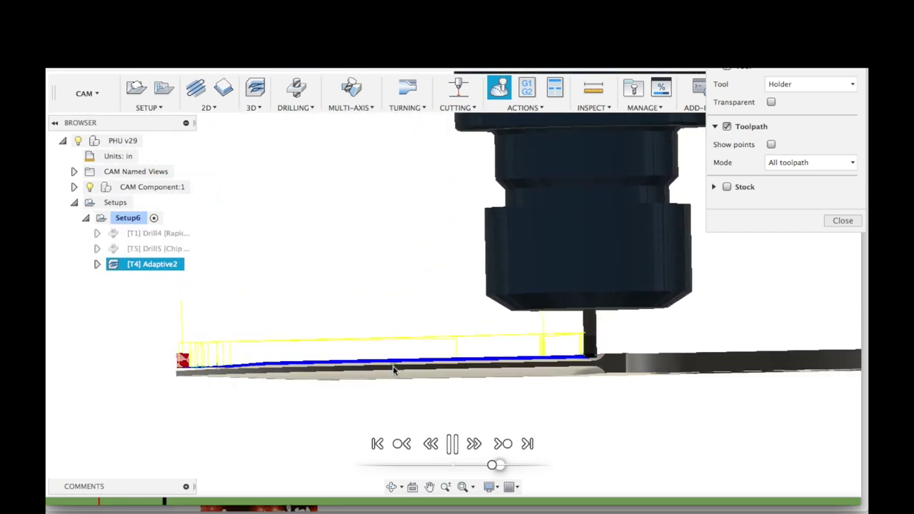
scroll(393, 370, "down", 2, "shift")
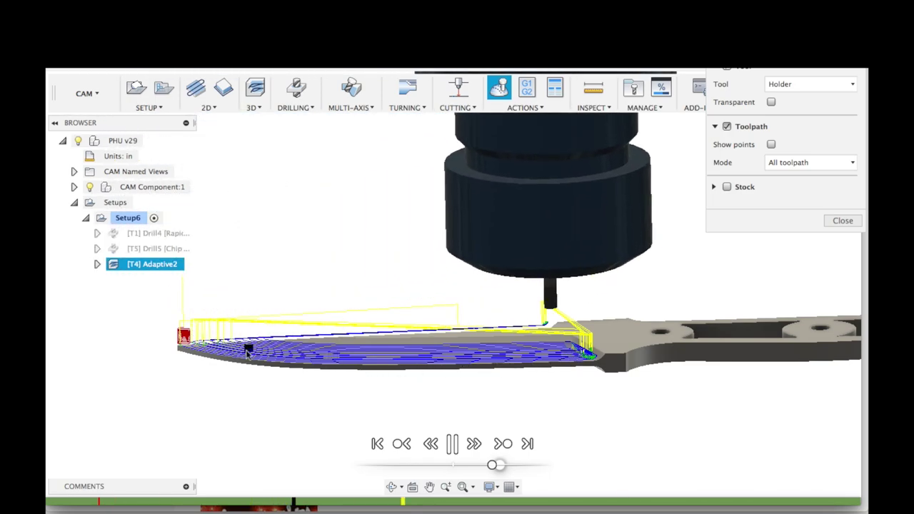
scroll(247, 349, "down", 5, "shift")
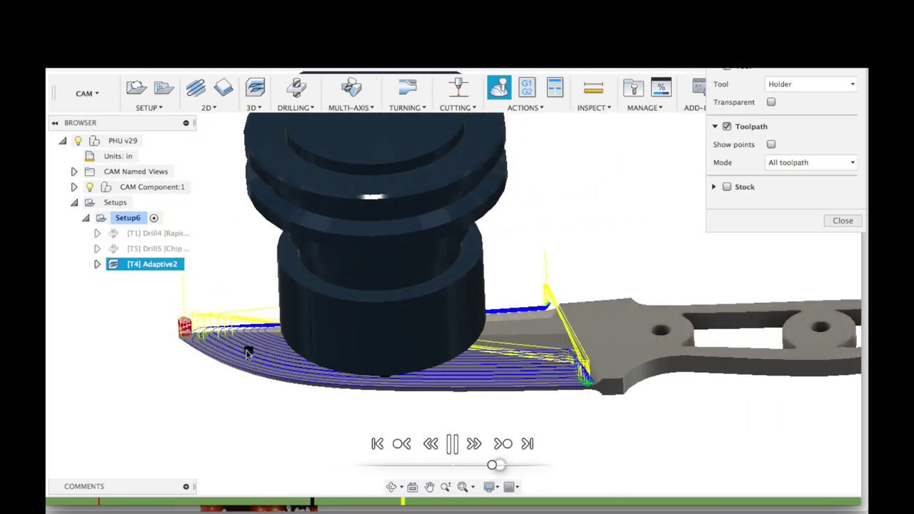
scroll(247, 353, "down", 5, "shift")
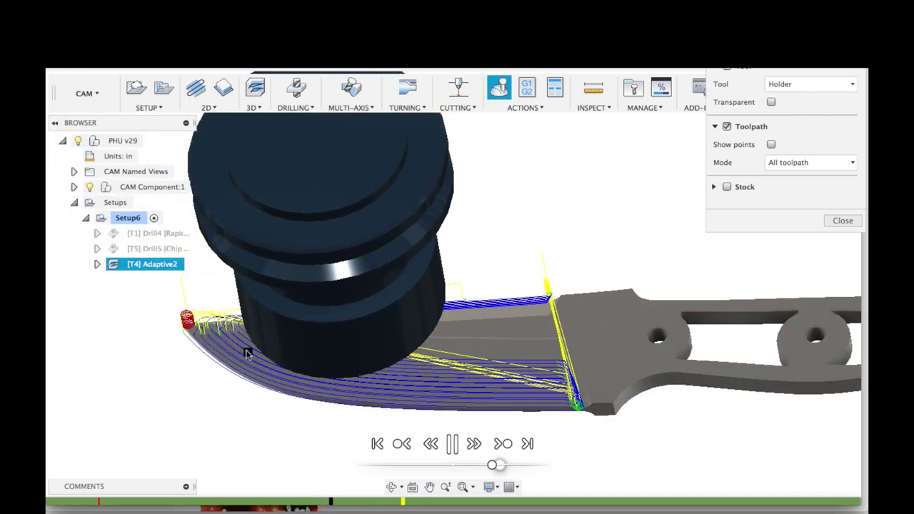
scroll(247, 353, "up", 5, "shift")
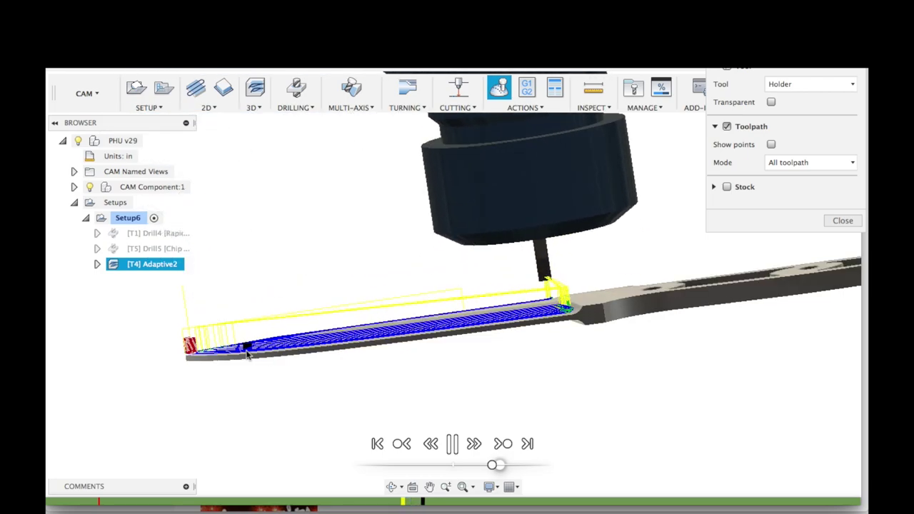
middle_click_drag(247, 354, 247, 355, "shift")
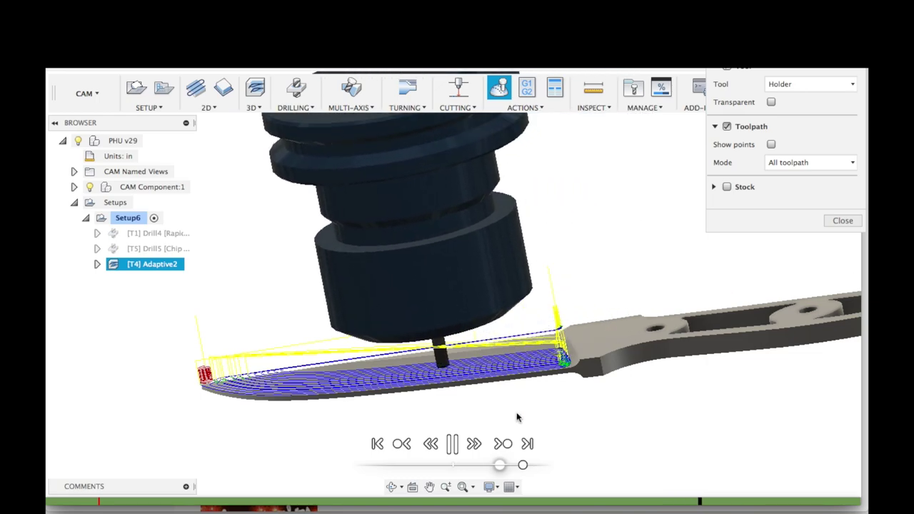
left_click_drag(523, 464, 561, 468)
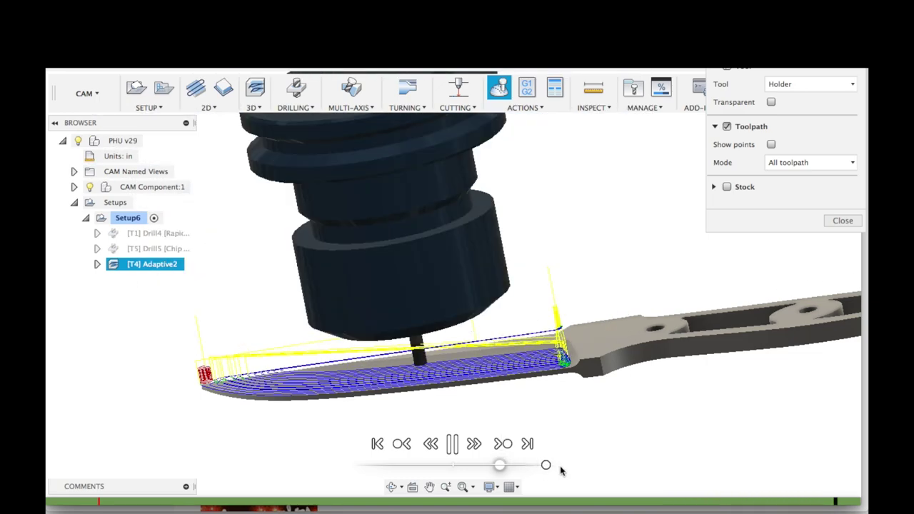
left_click(843, 221)
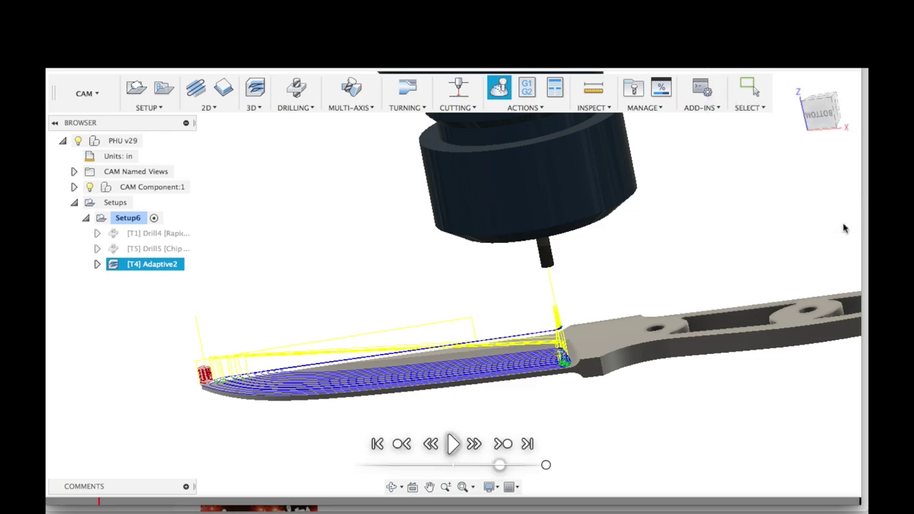
Save a new version of the design and start a multi-axis Flow operation, Flow2
left_click(121, 69)
left_click(457, 265)
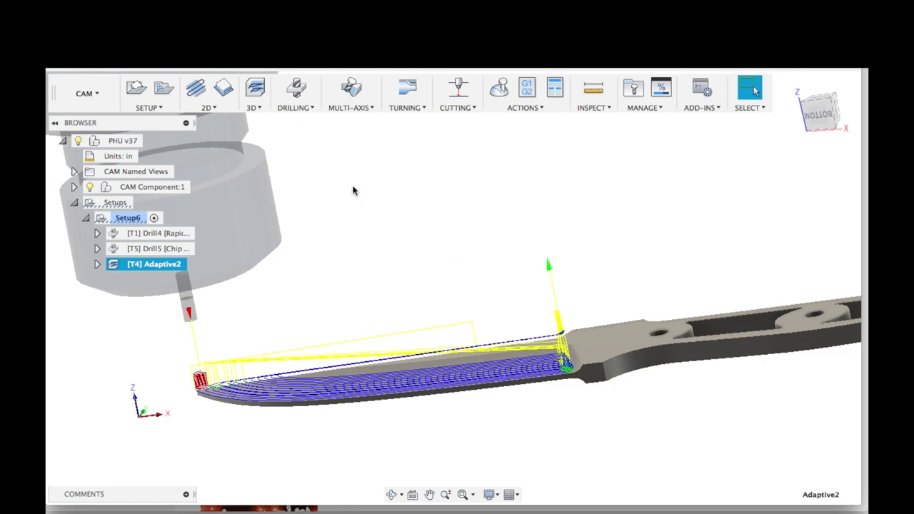
left_click(255, 109)
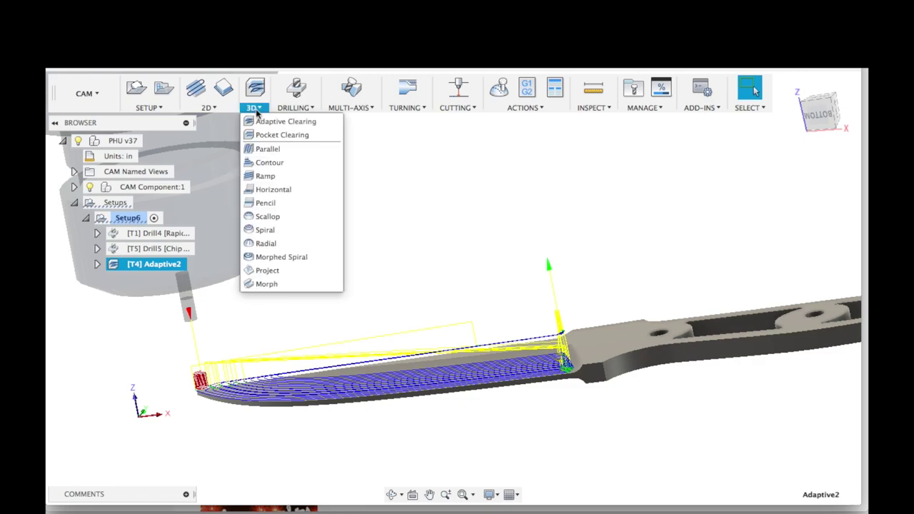
mouse_move(330, 107)
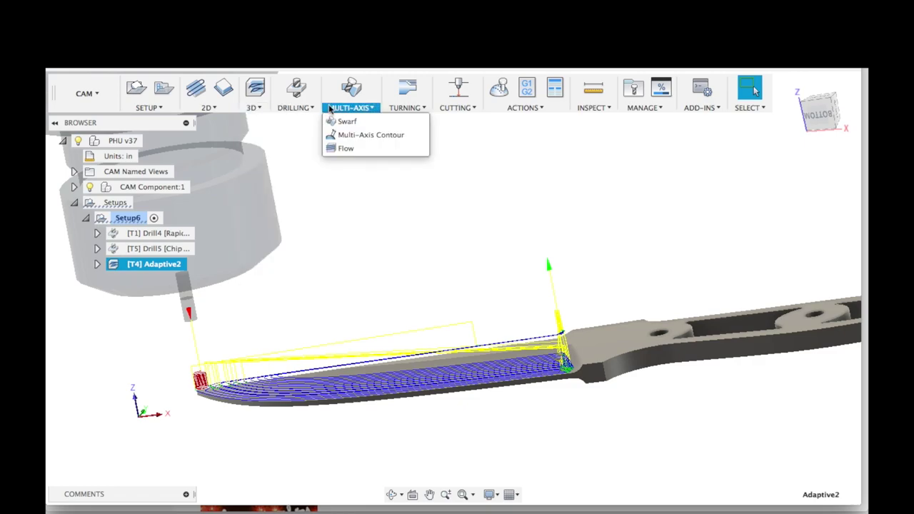
left_click(343, 148)
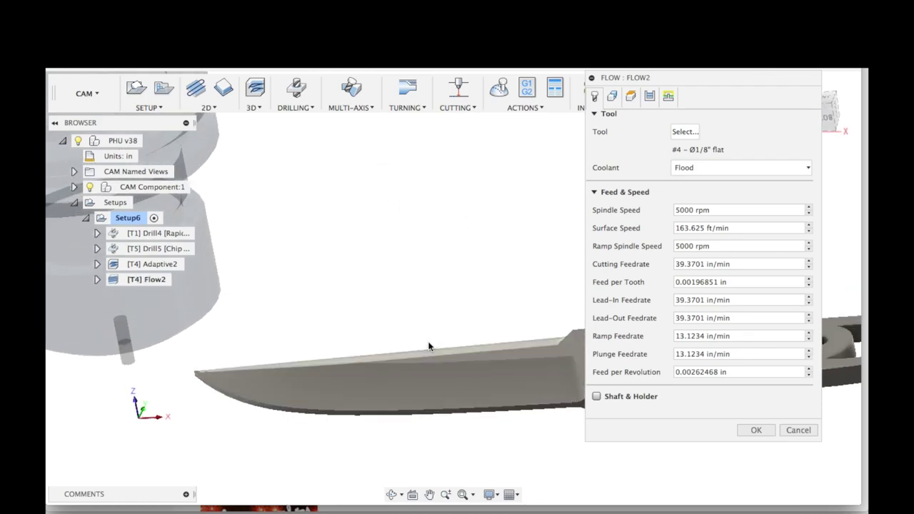
Assign tool #2, the Ø3/16" R0.046875" bullnose from PHU v38, to Flow2
left_click(684, 132)
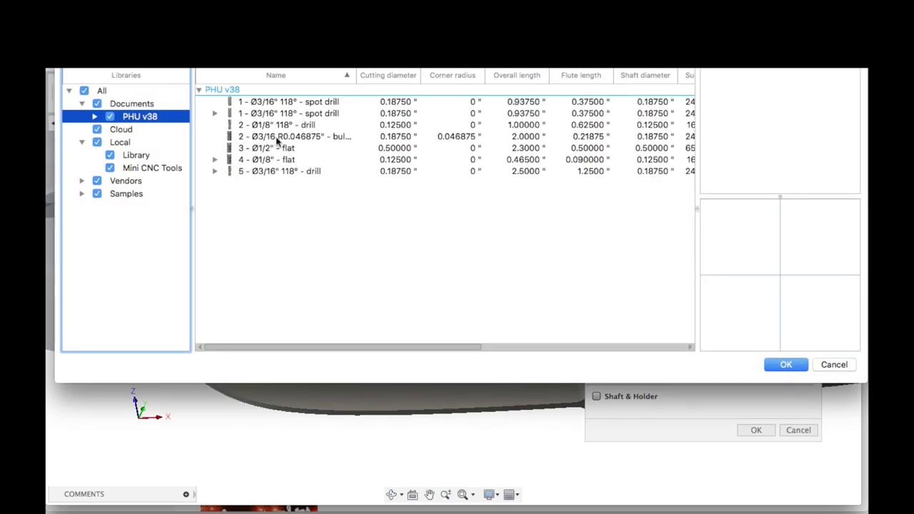
left_click(282, 142)
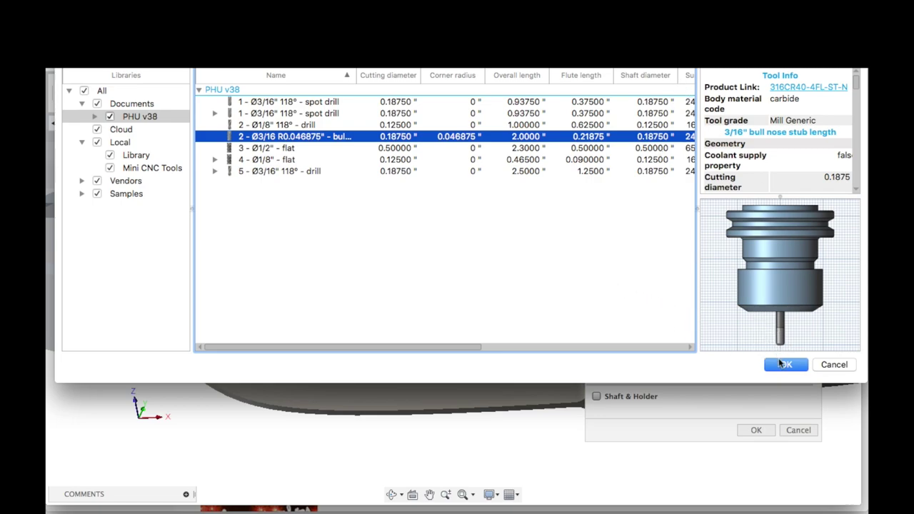
left_click(783, 367)
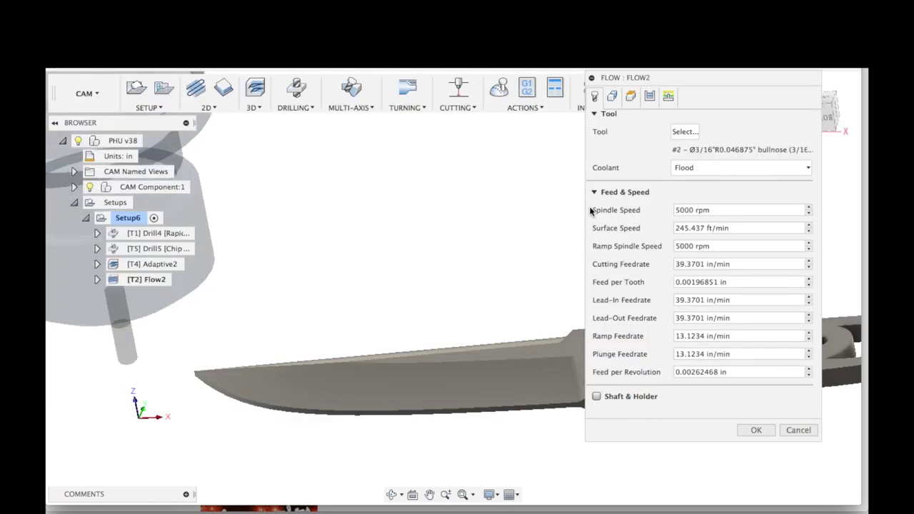
Select both blade bevel faces and their two small end faces as Flow2's four geometry faces
left_click(611, 97)
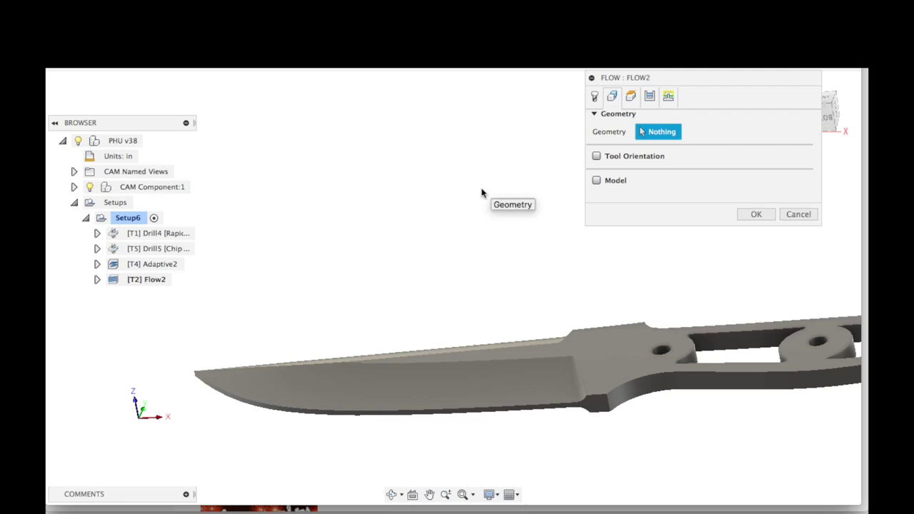
left_click(382, 397)
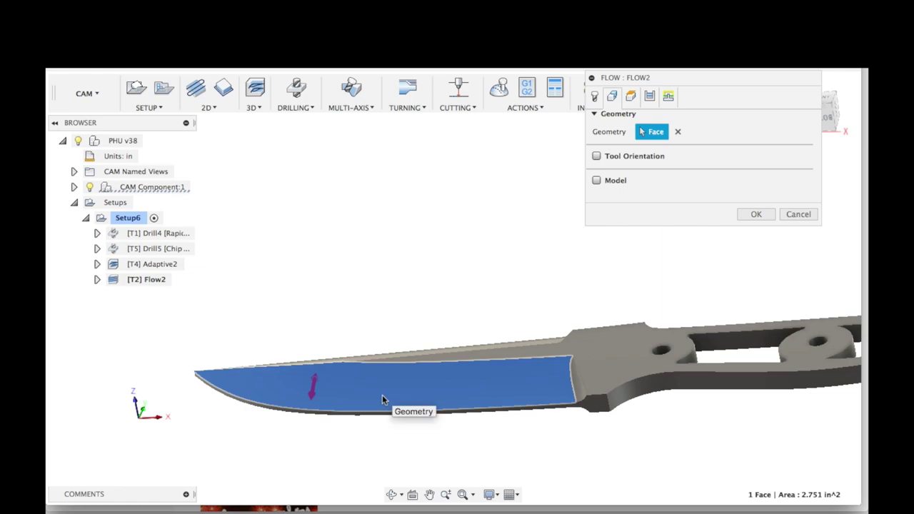
left_click(580, 390)
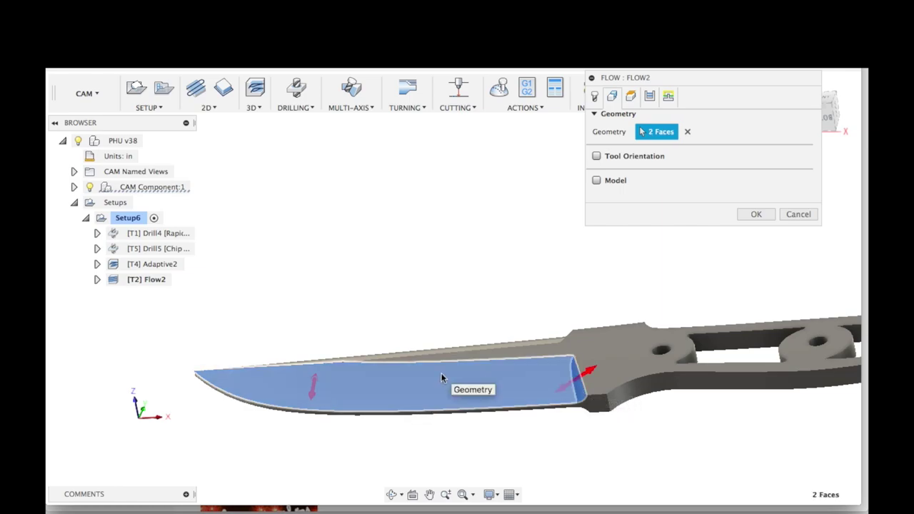
middle_click_drag(445, 377, 436, 404, "shift")
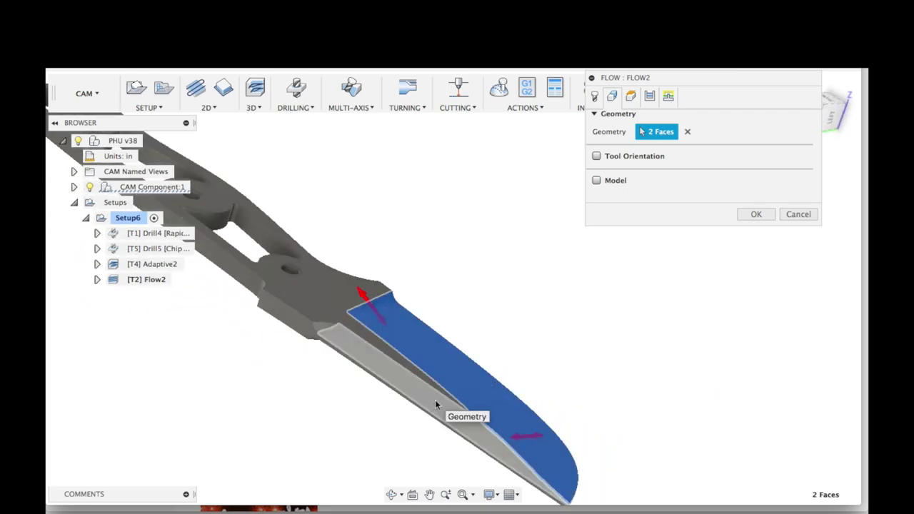
left_click(436, 405)
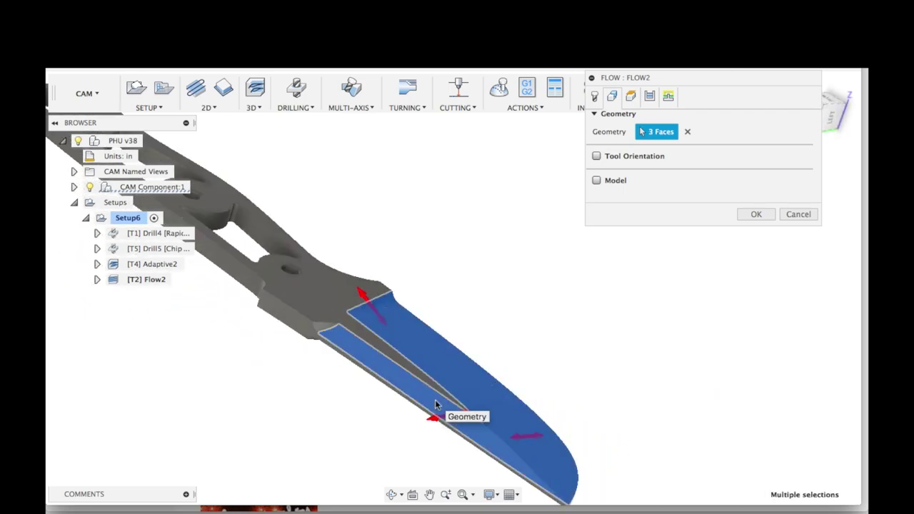
left_click(322, 331)
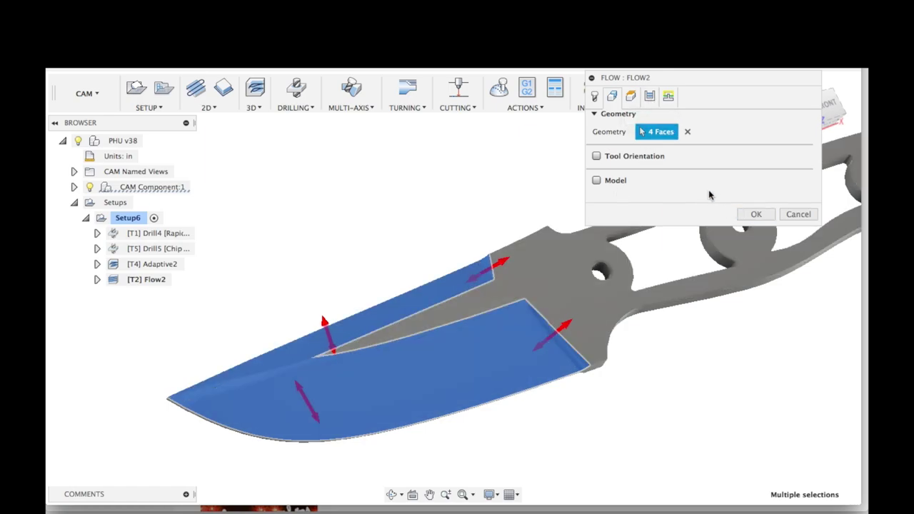
Give Flow2 30 stepovers and enable smoothing with a 0.001 in tolerance
left_click(652, 99)
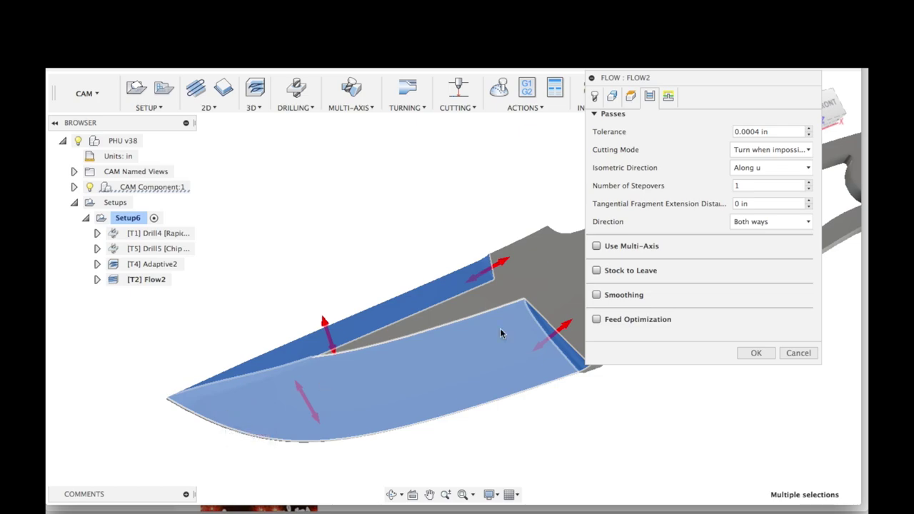
double_click(746, 187)
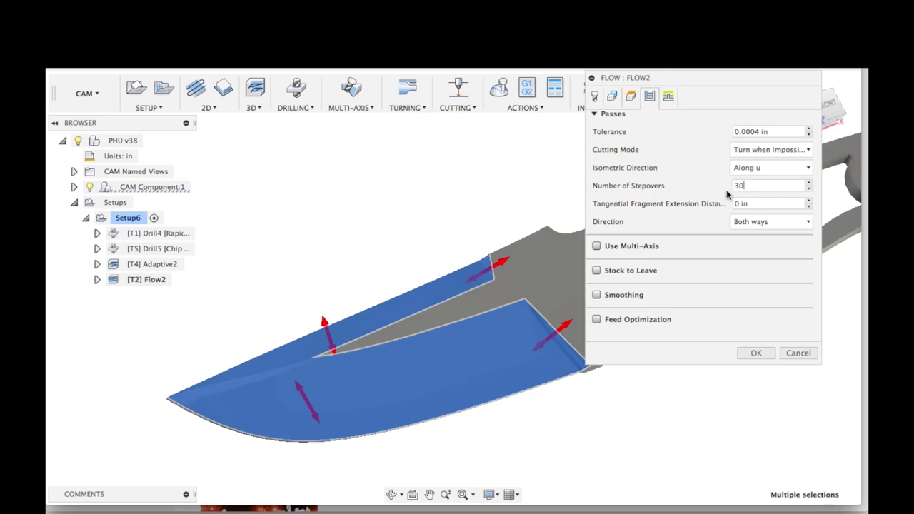
left_click(596, 270)
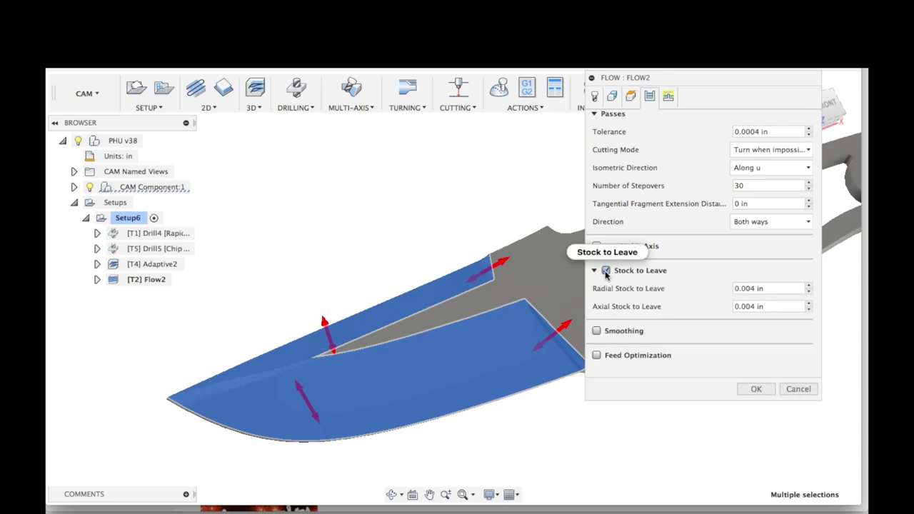
left_click(604, 272)
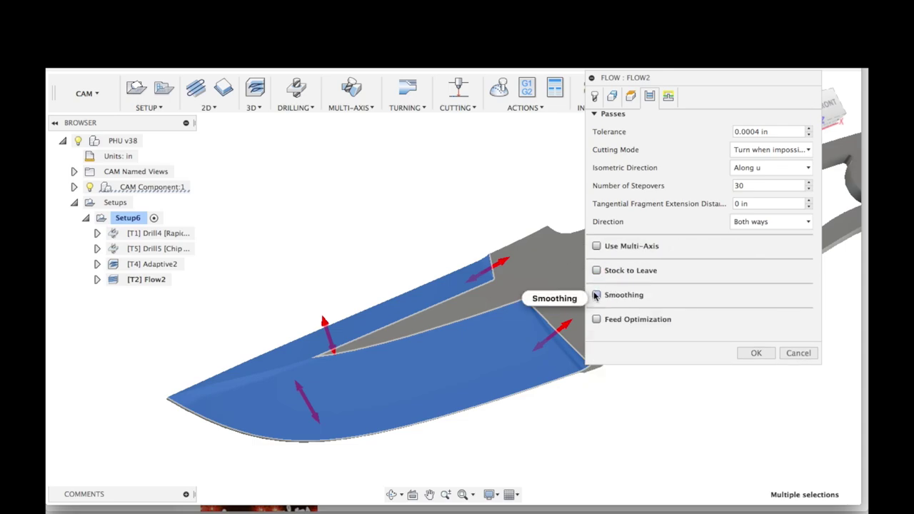
left_click(596, 295)
left_click(760, 313)
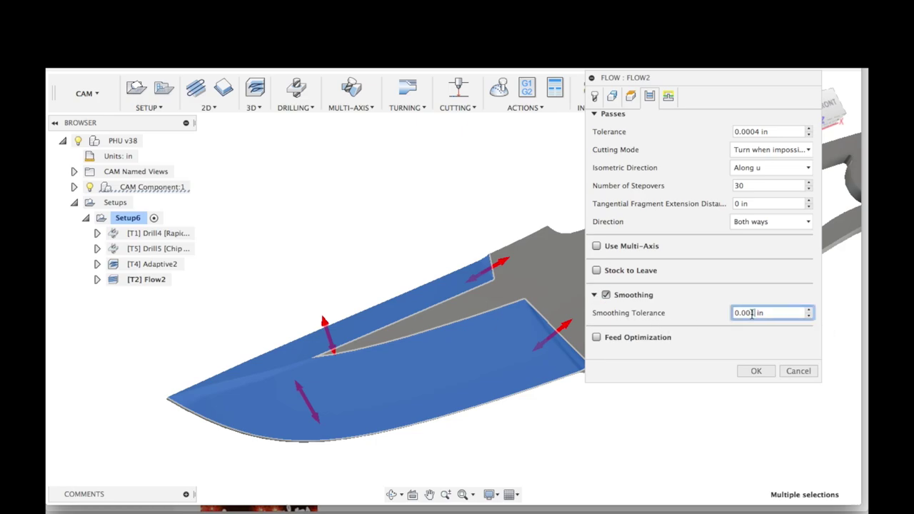
Review Flow2's linking and tool settings, then accept the operation
left_click(668, 97)
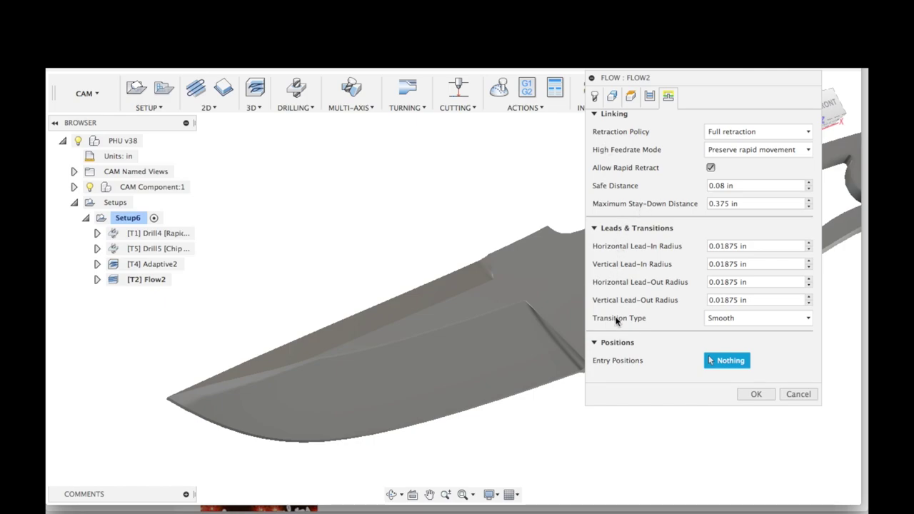
left_click(649, 102)
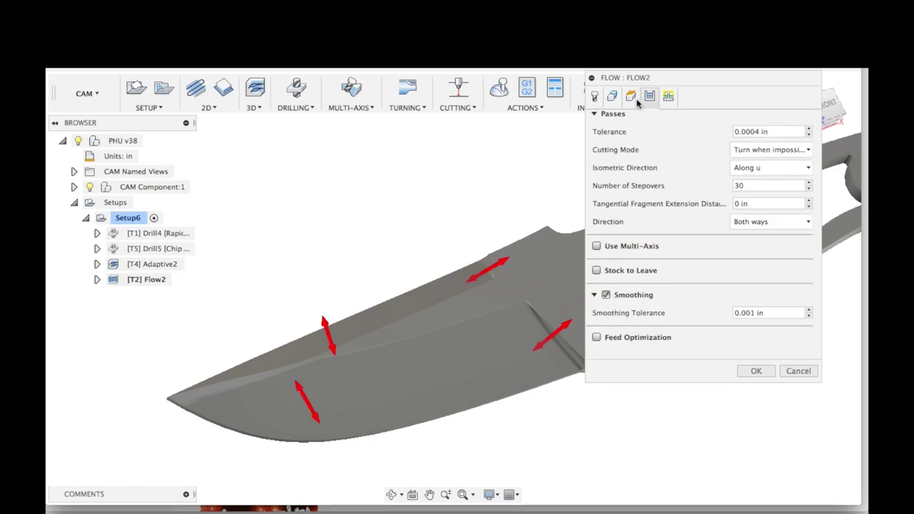
left_click(596, 99)
left_click(755, 431)
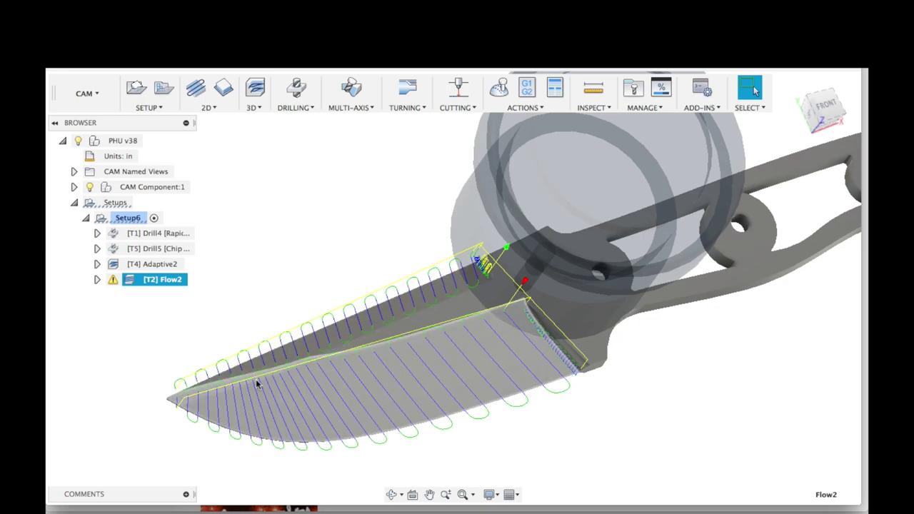
Reopen Flow2, check its selected geometry faces, and regenerate the toolpath
right_click(152, 283)
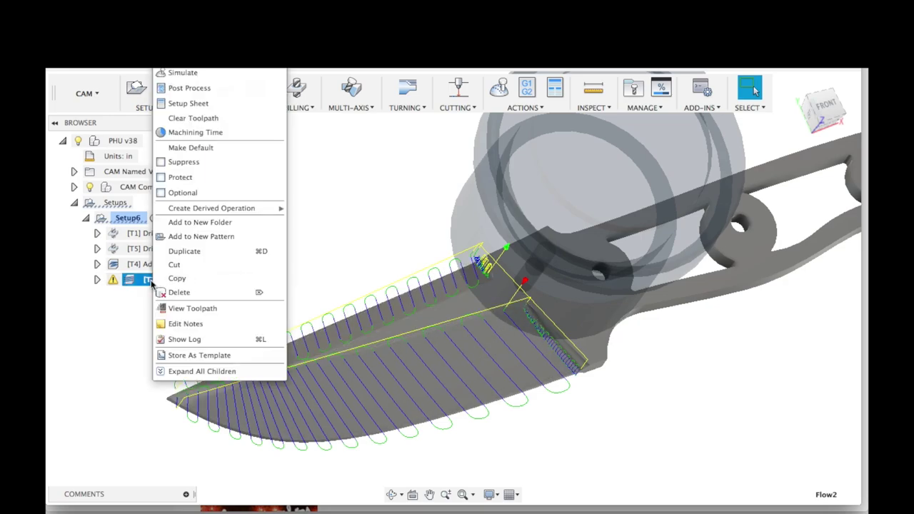
key("Escape")
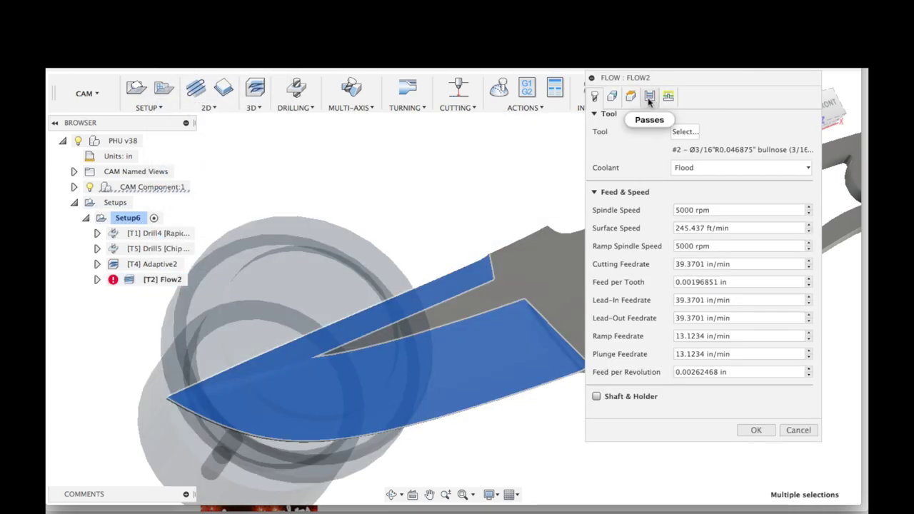
left_click(612, 95)
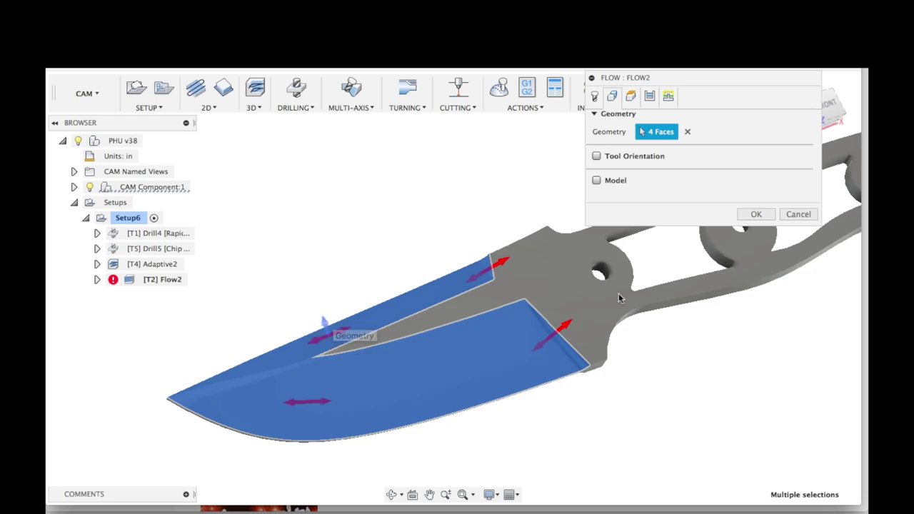
left_click(754, 215)
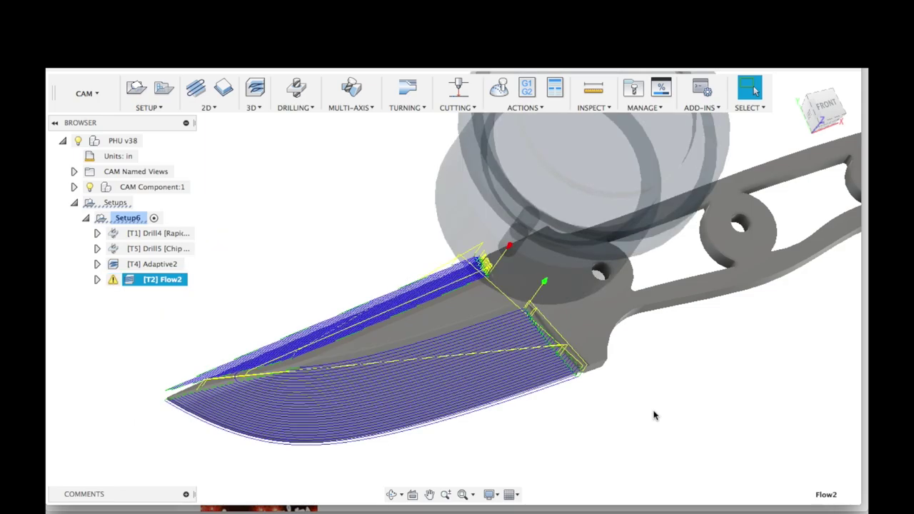
scroll(653, 416, "up", 5, "shift")
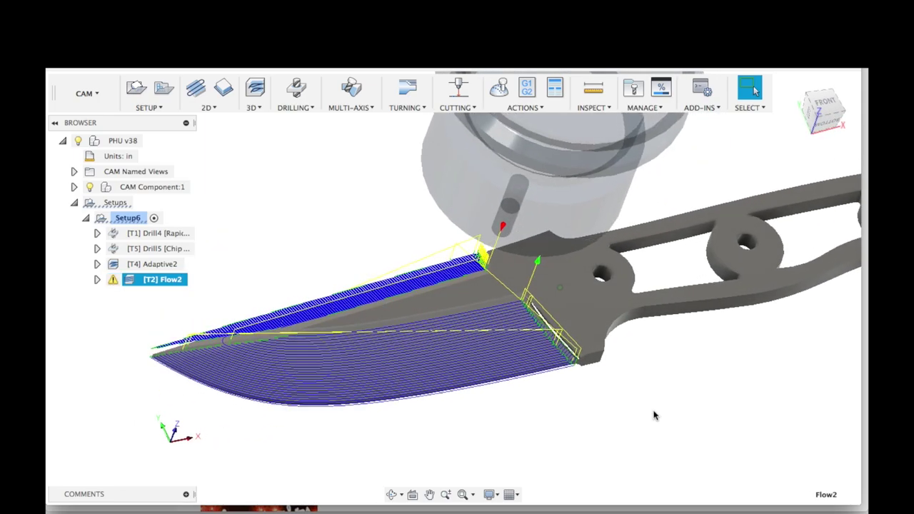
scroll(654, 416, "up", 2, "shift")
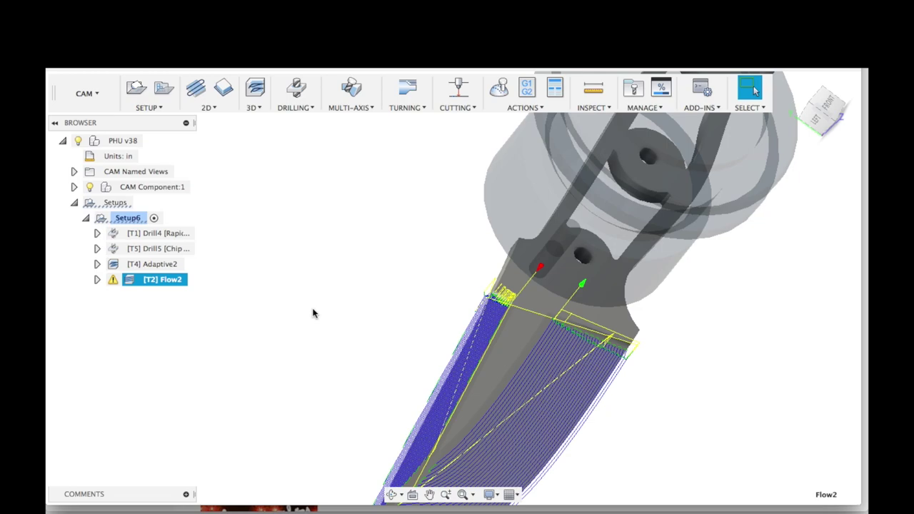
Edit Flow2's geometry, removing the second bevel and small end face to leave 2 faces, then regenerate
right_click(142, 282)
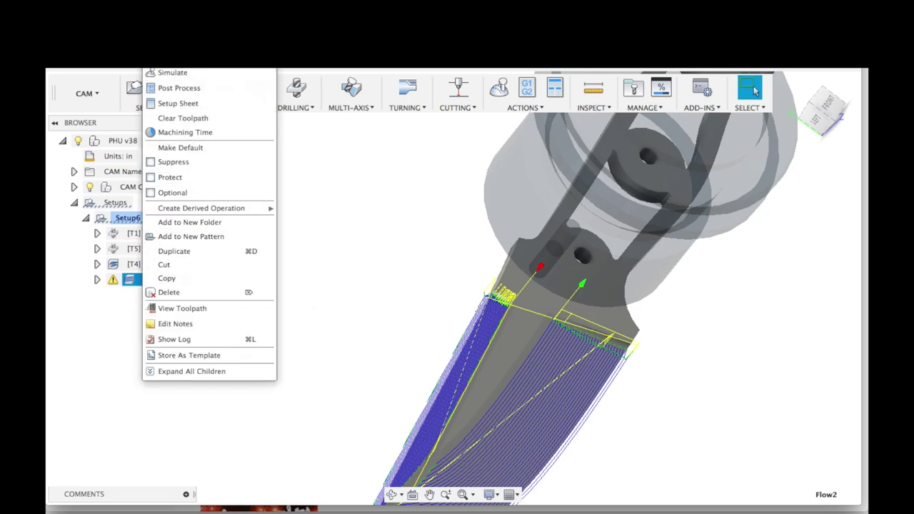
left_click(199, 73)
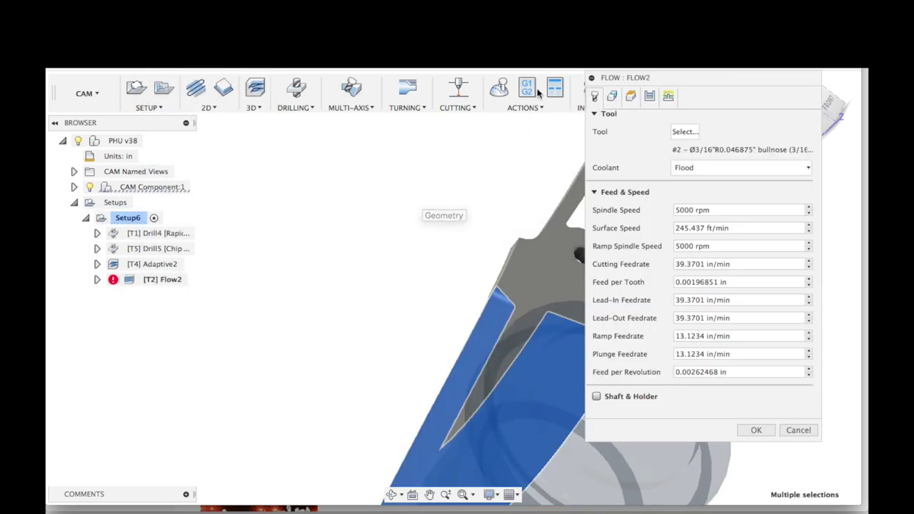
left_click(611, 99)
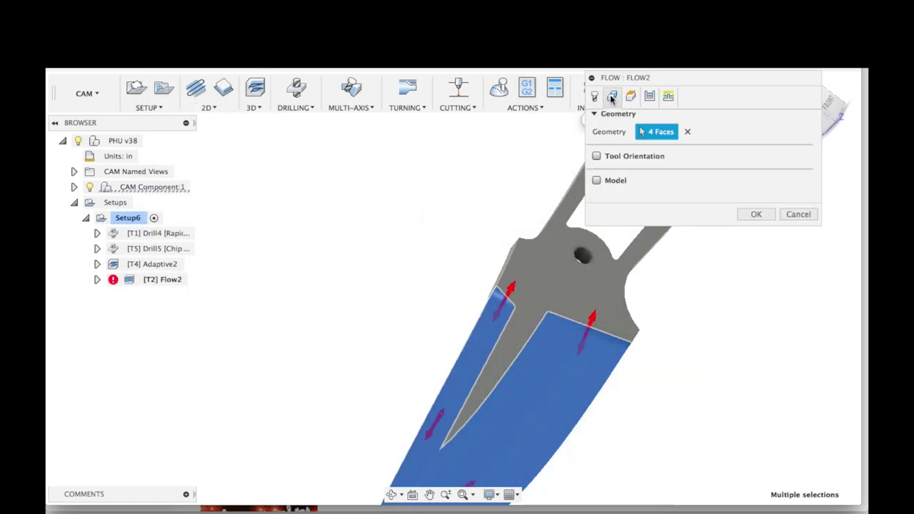
left_click(477, 372)
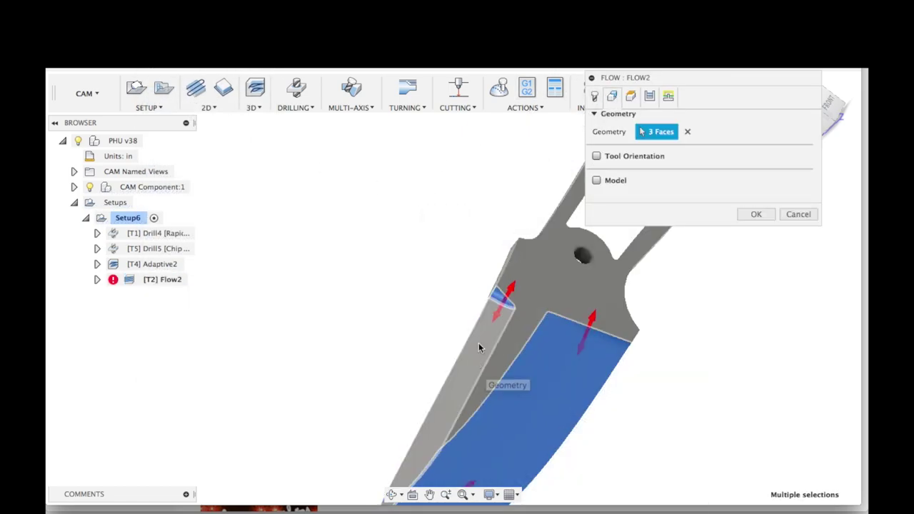
left_click(500, 300)
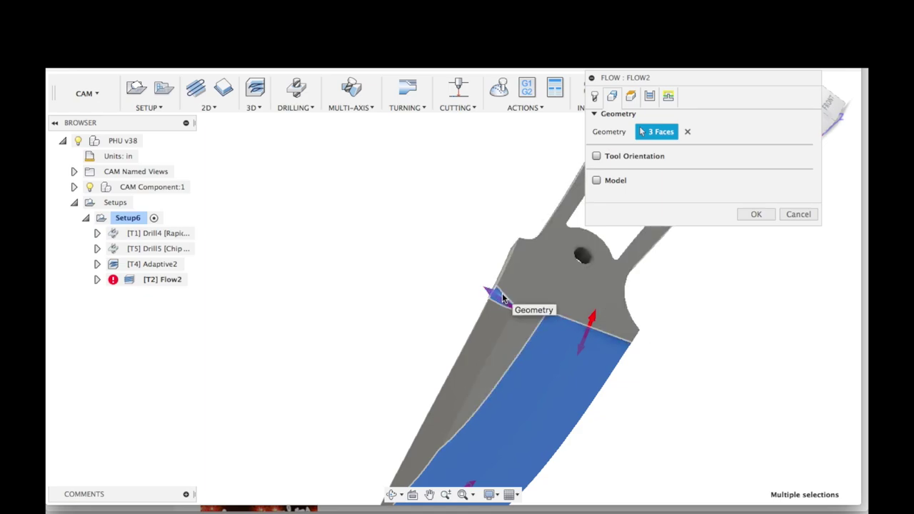
left_click(500, 298)
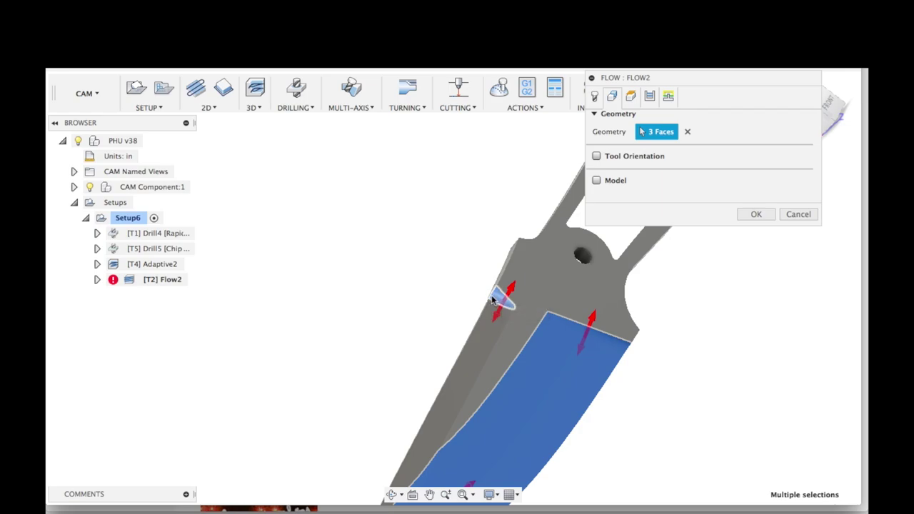
left_click(493, 300)
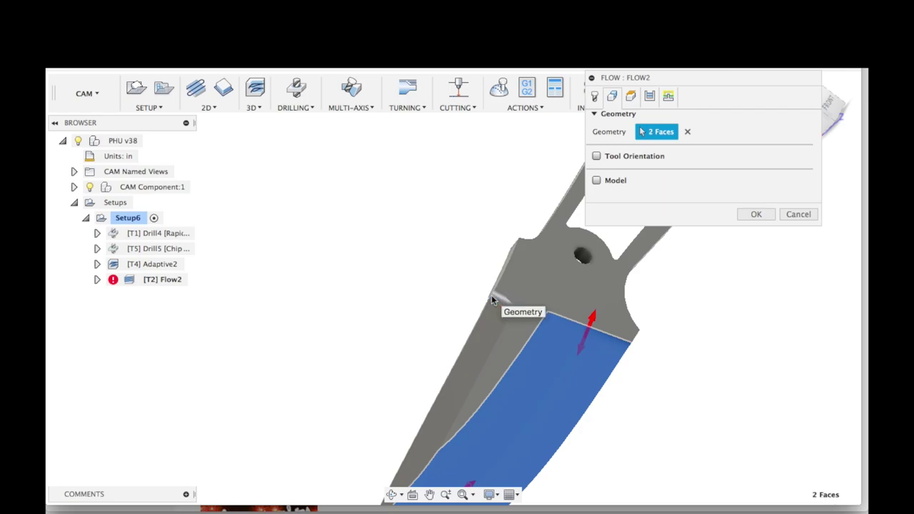
left_click(756, 215)
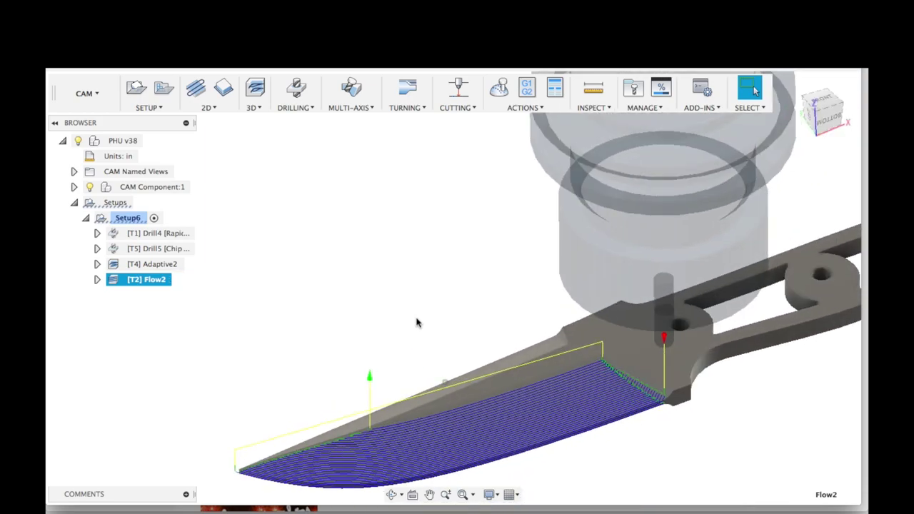
scroll(507, 381, "up", 3)
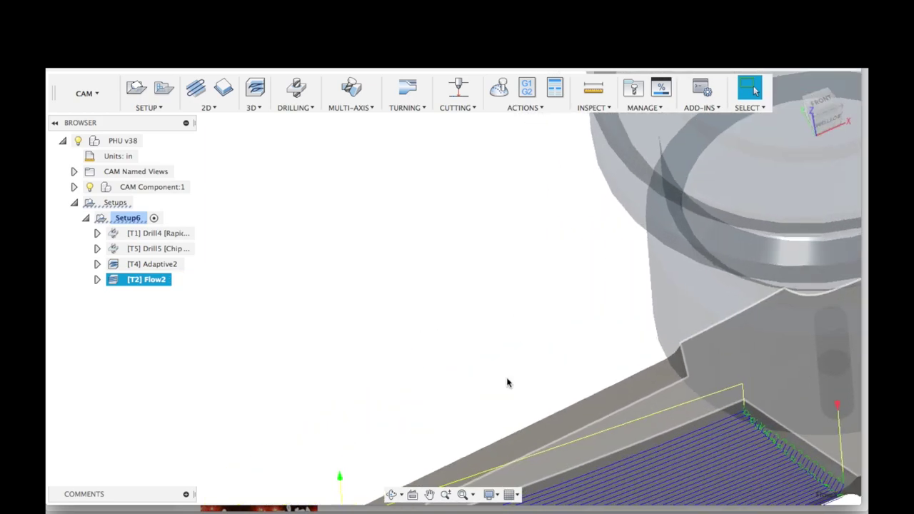
scroll(507, 383, "up", 5)
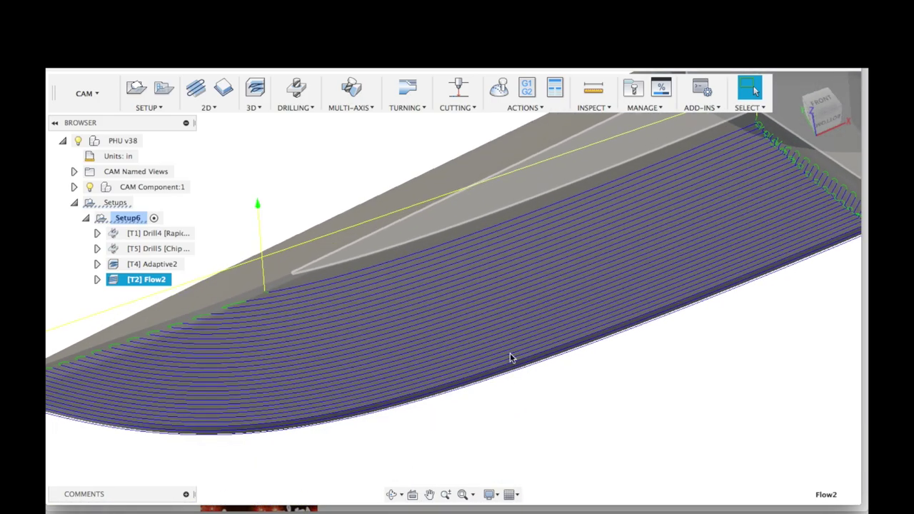
Simulate Flow2, following the tool along the blade, and jump to the toolpath's end
left_click(499, 87)
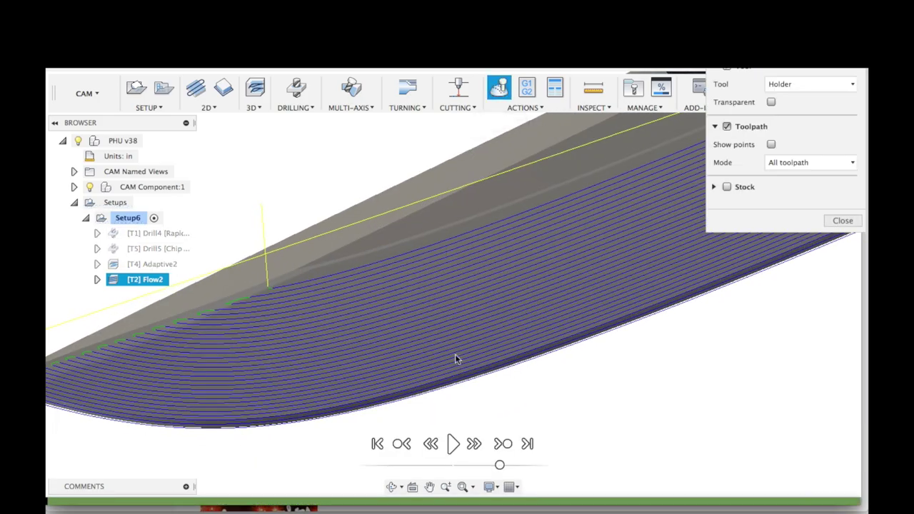
left_click(453, 444)
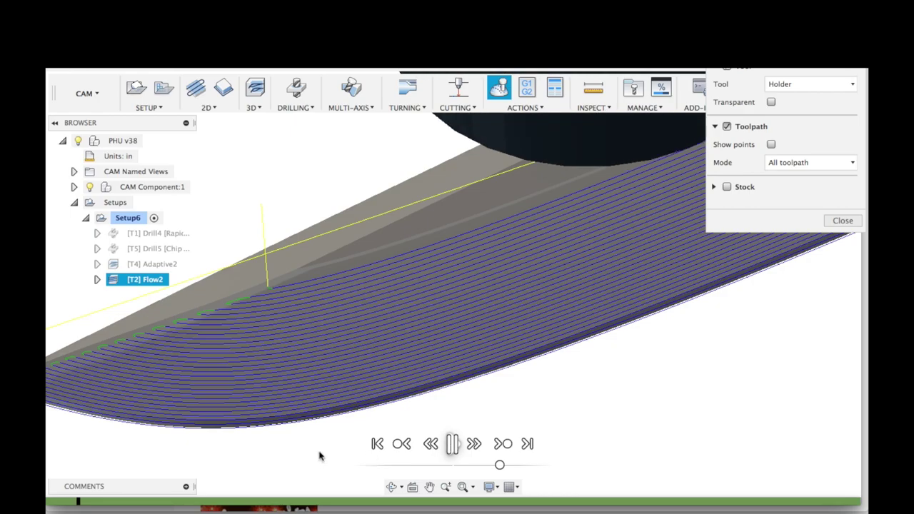
middle_click_drag(319, 456, 524, 398, "shift")
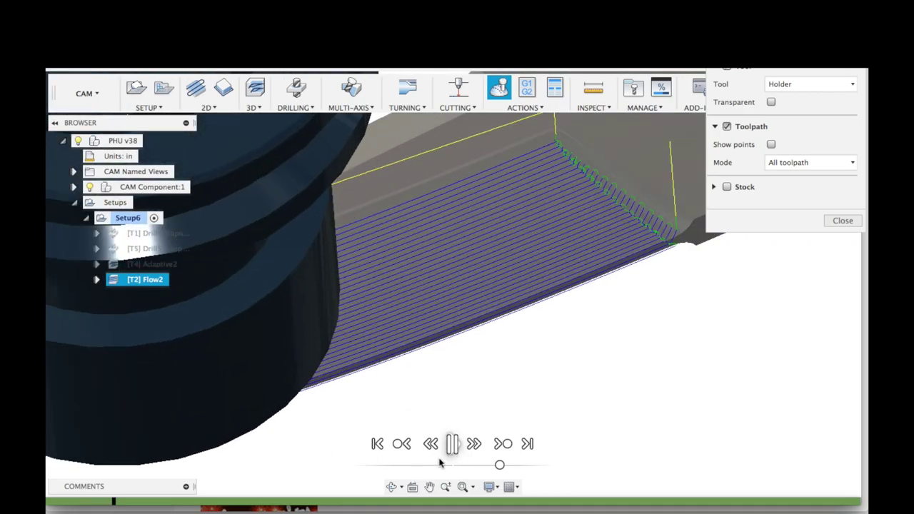
middle_click_drag(439, 463, 128, 497)
mouse_move(127, 499)
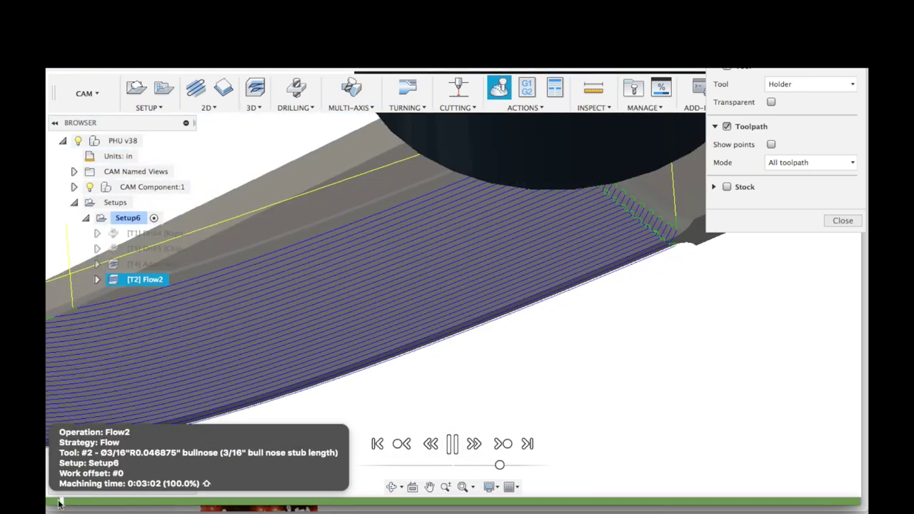
scroll(364, 407, "down", 2)
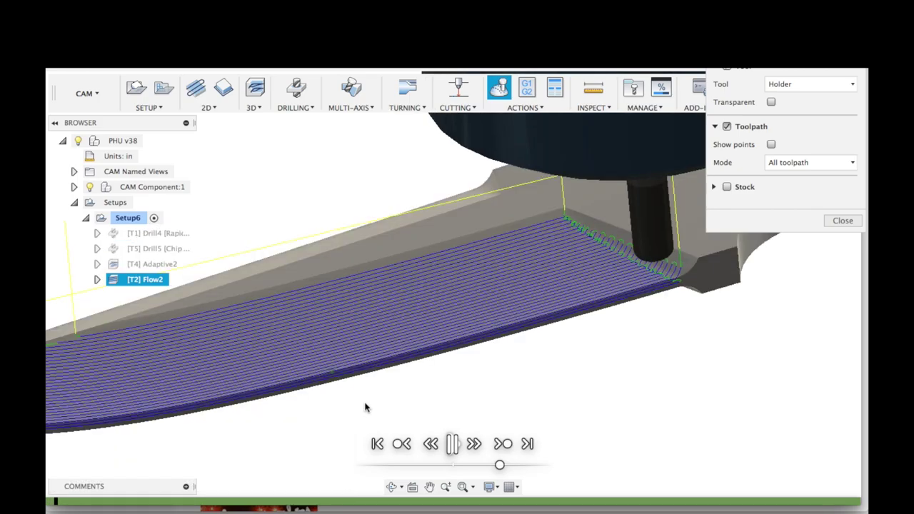
scroll(365, 407, "down", 2)
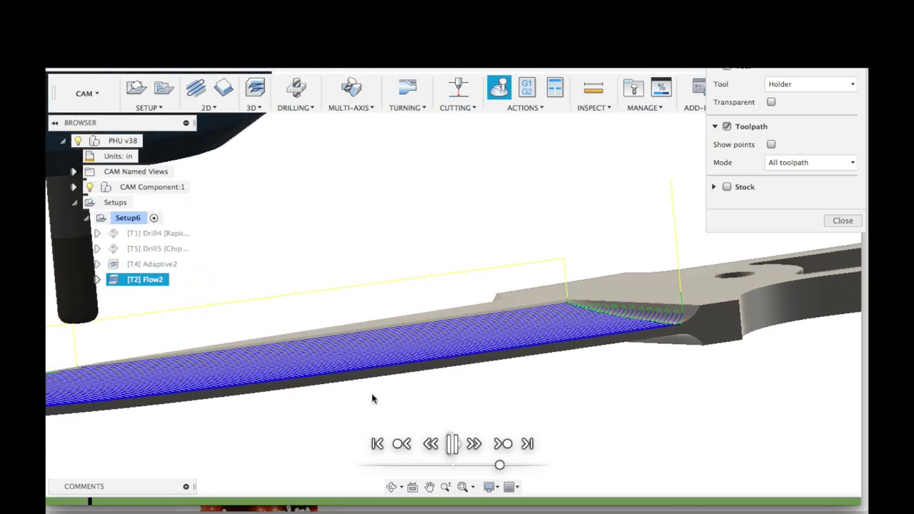
scroll(371, 398, "down", 2)
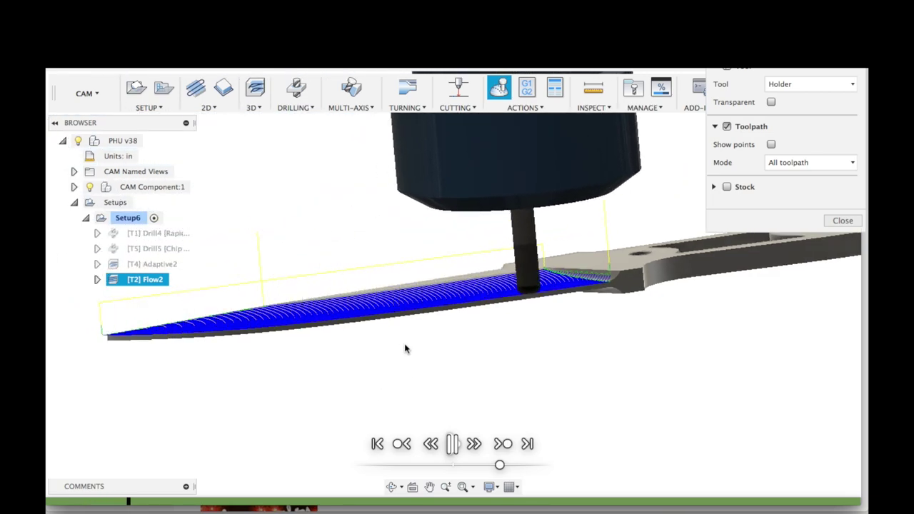
scroll(404, 349, "up", 3, "shift")
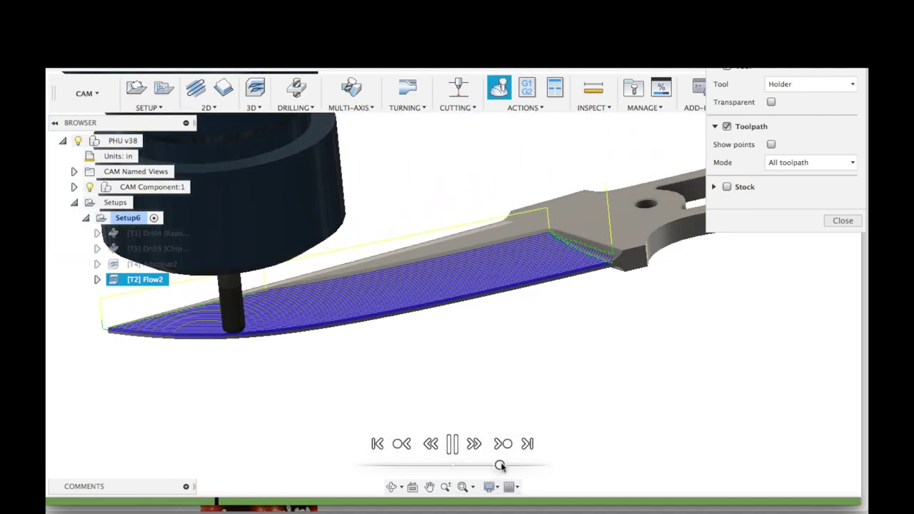
left_click_drag(500, 465, 544, 465)
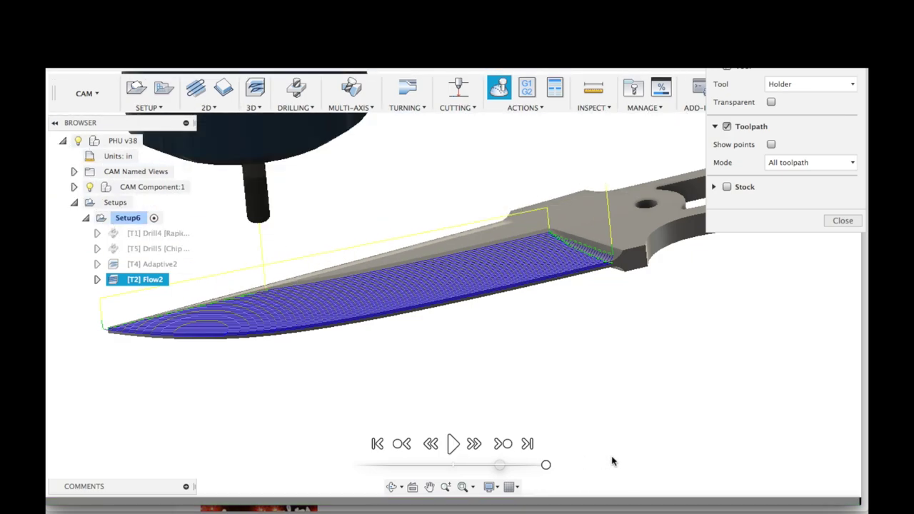
Close the simulation and save a new version of the design
left_click(843, 220)
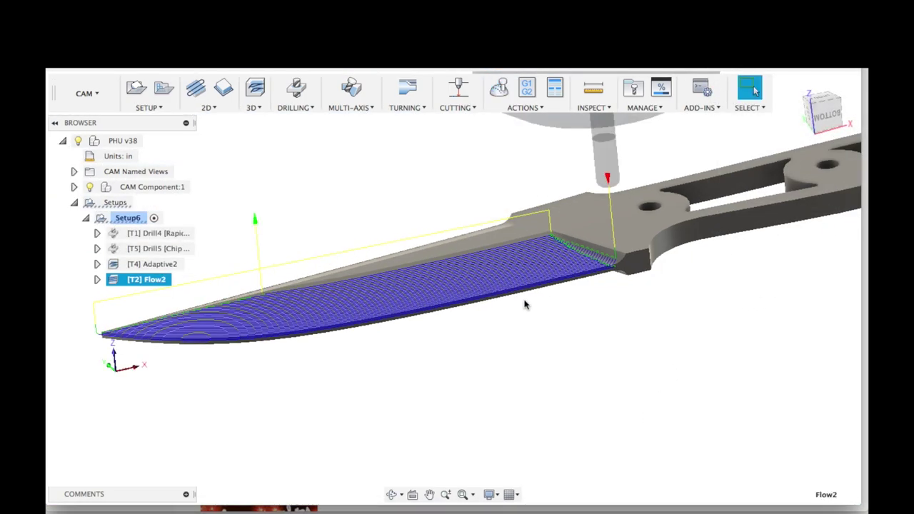
left_click(126, 68)
left_click(455, 265)
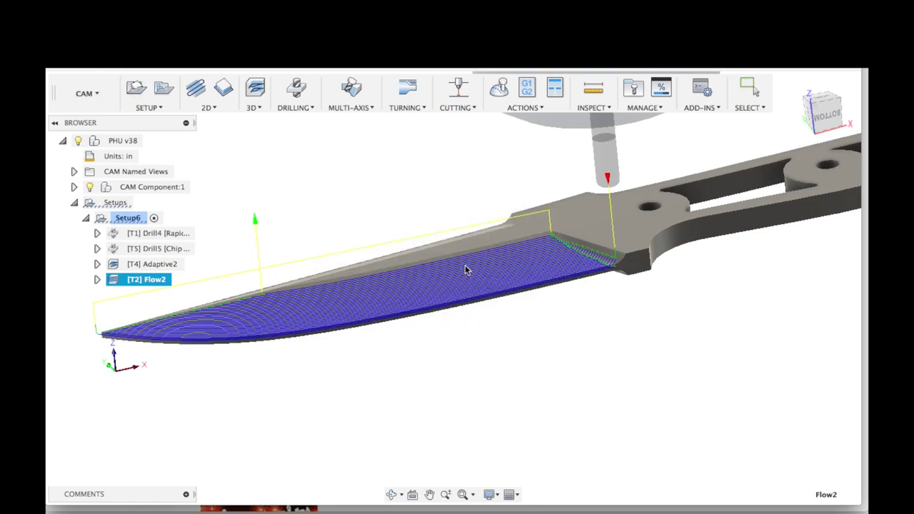
Create a multi-axis Flow toolpath on the small end face and long narrow swedge face
middle_click_drag(465, 270, 464, 264, "shift")
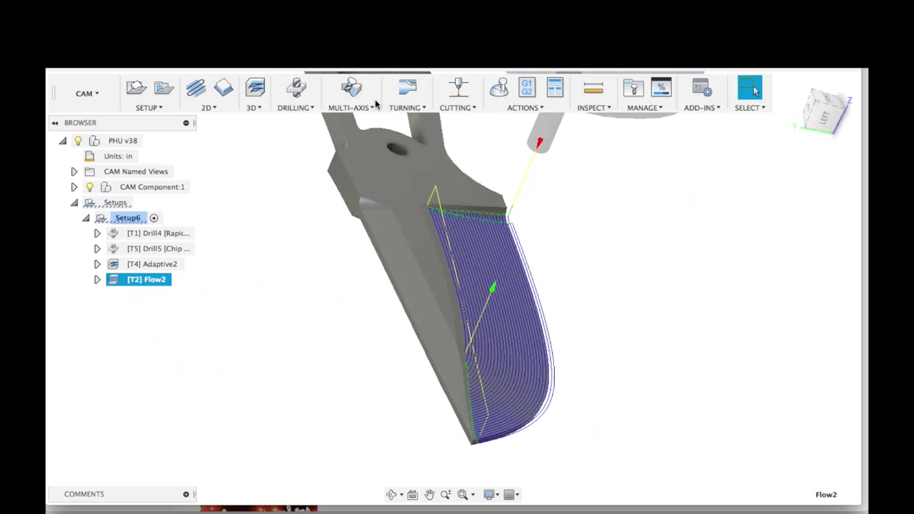
left_click(350, 107)
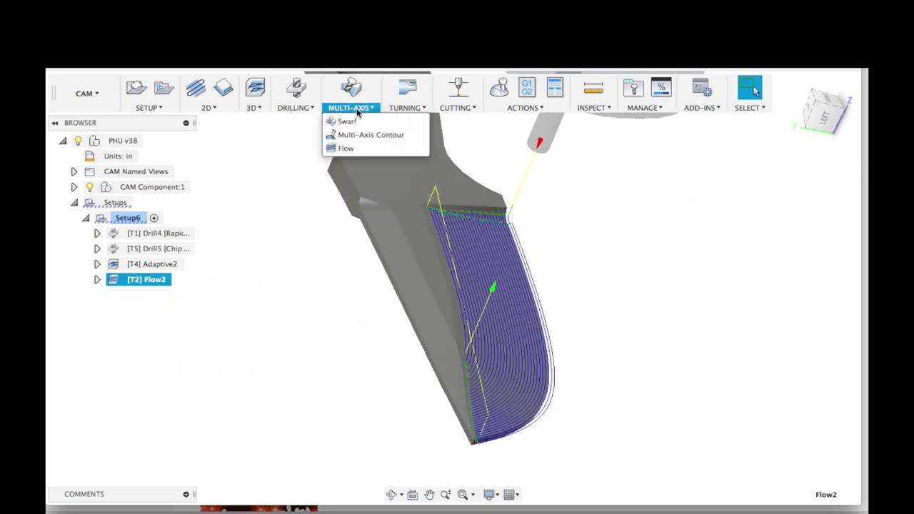
left_click(341, 150)
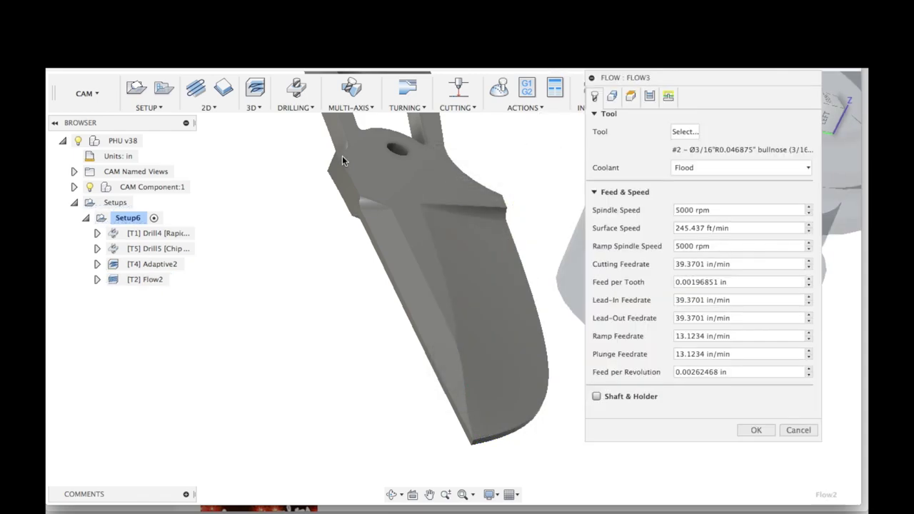
left_click(370, 208)
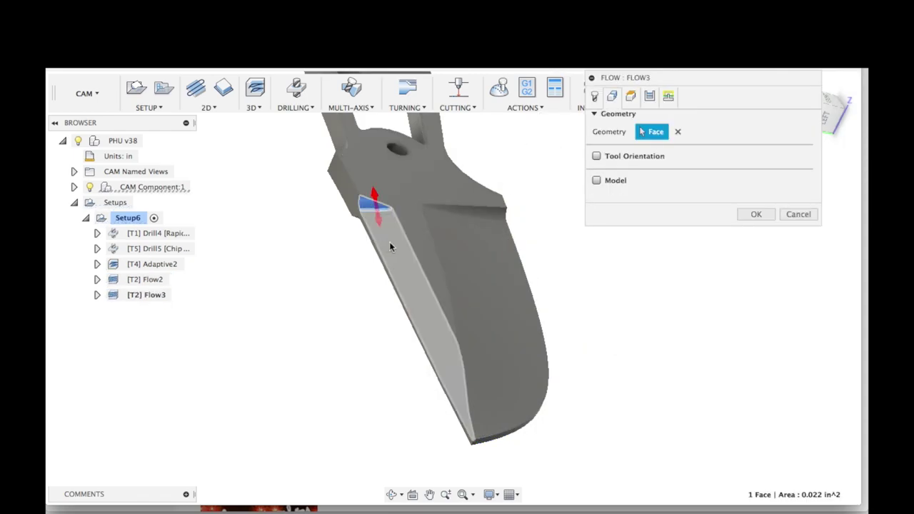
left_click(389, 243)
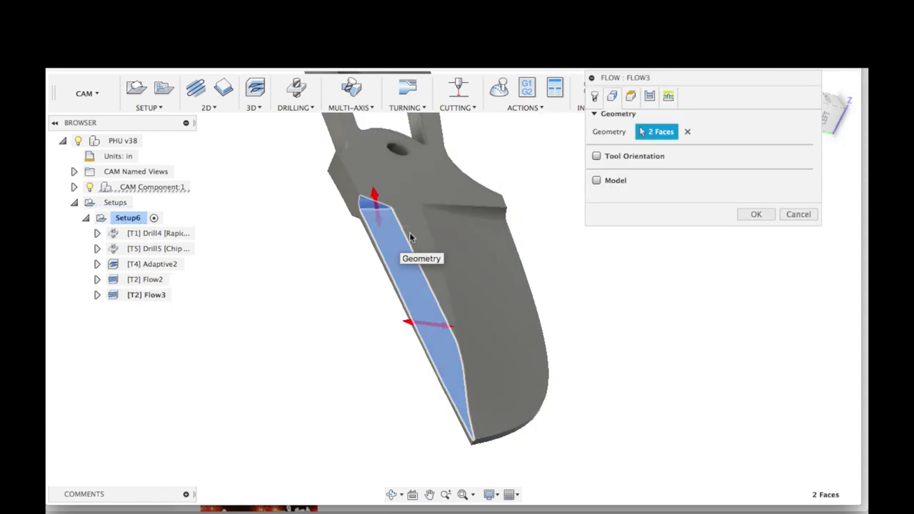
left_click(594, 100)
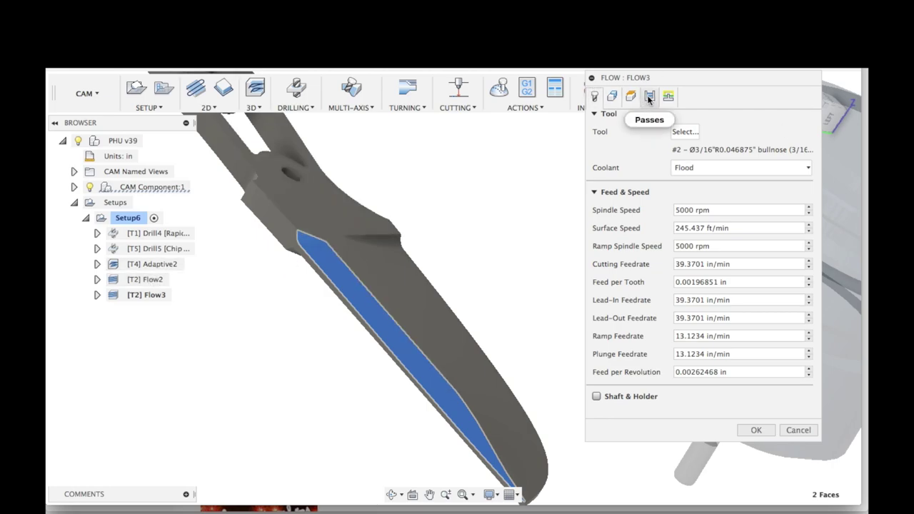
left_click(611, 98)
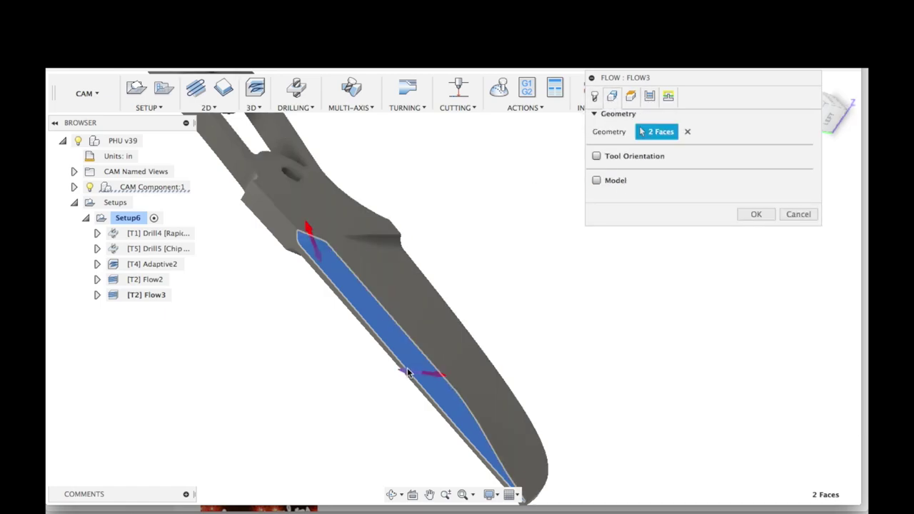
scroll(405, 369, "left", 5, "shift")
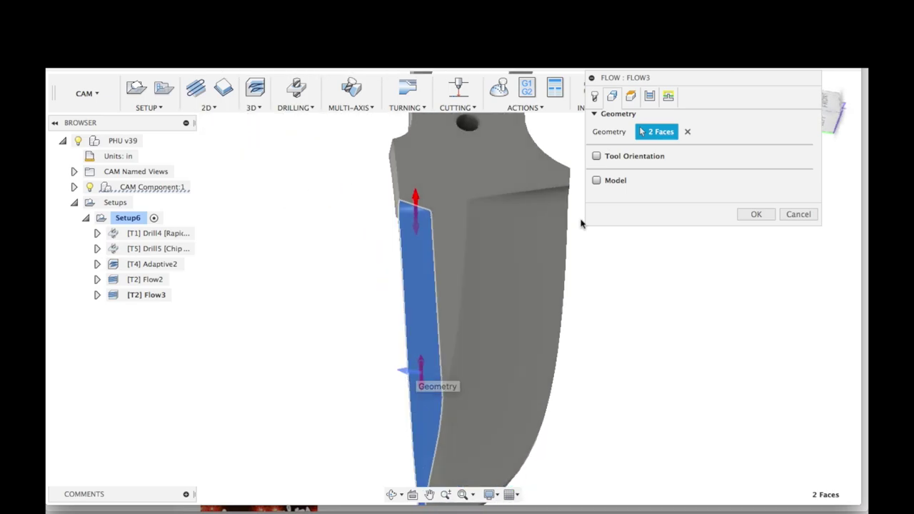
Set Flow3 to 7 stepovers and generate its toolpath along the swedge faces
left_click(648, 96)
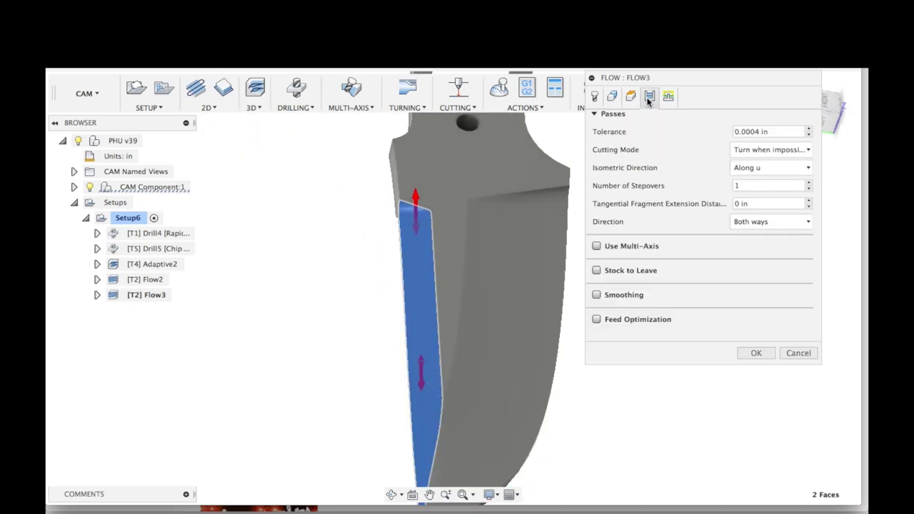
double_click(744, 185)
left_click(755, 353)
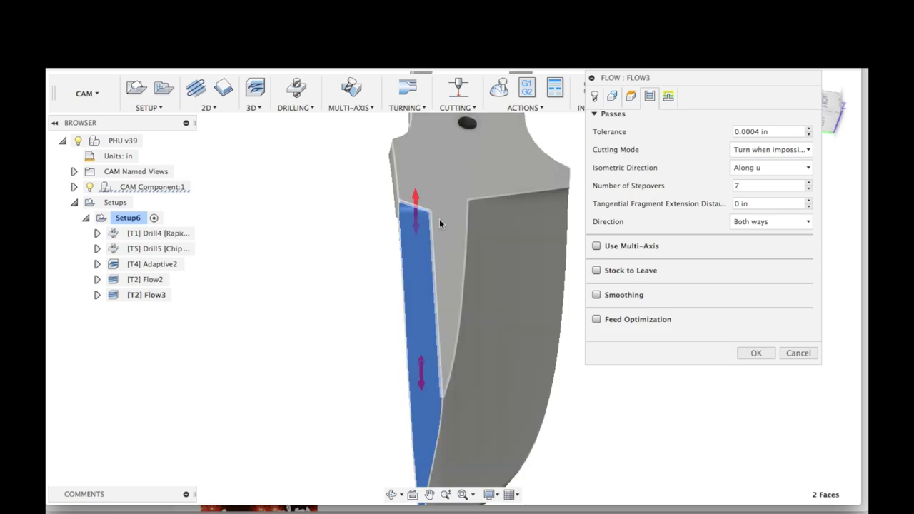
left_click(756, 353)
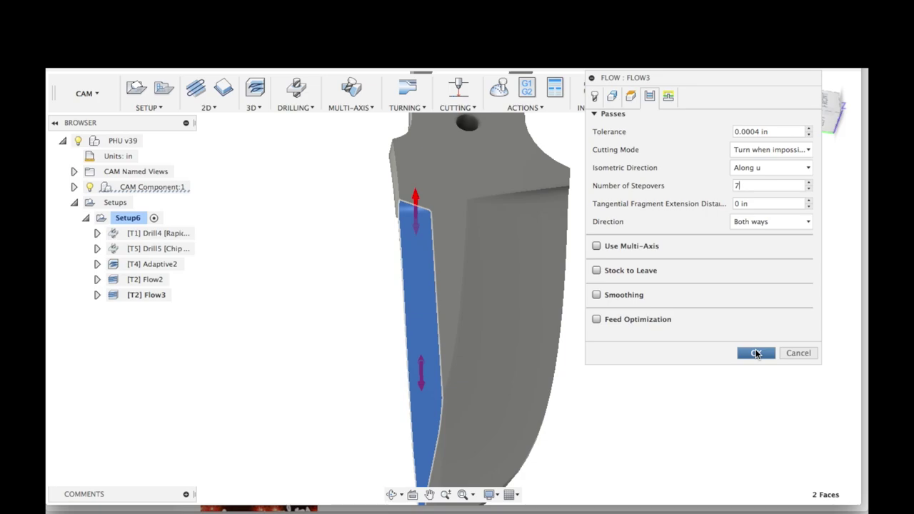
left_click(756, 353)
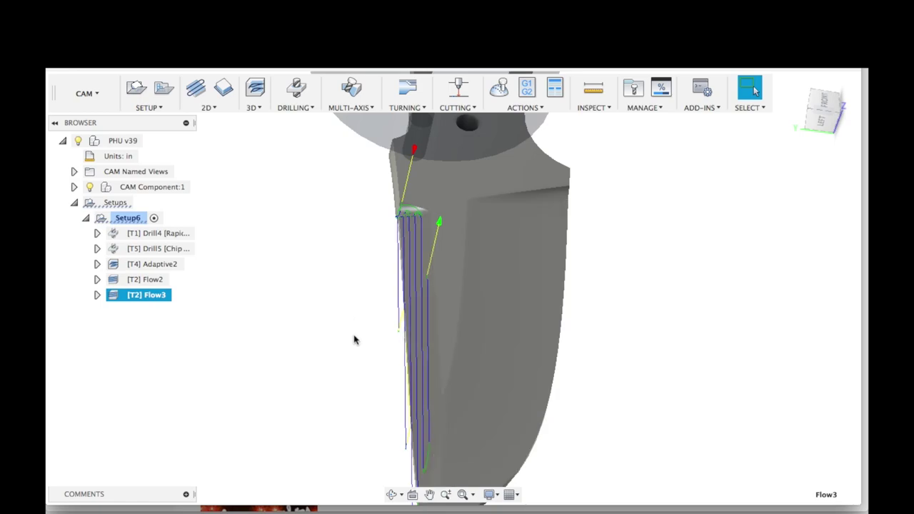
Edit Flow3 to change its stepover count and enable smoothing with 0.001 tolerance
right_click(143, 296)
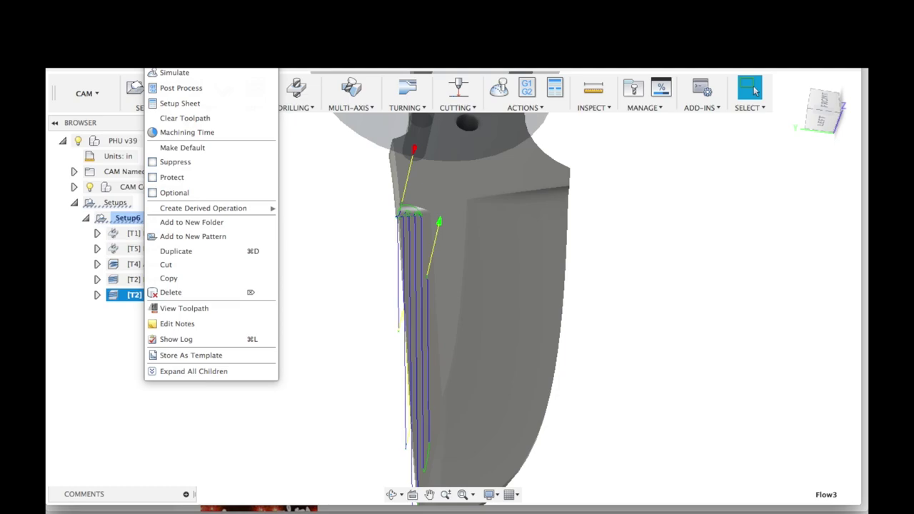
double_click(133, 295)
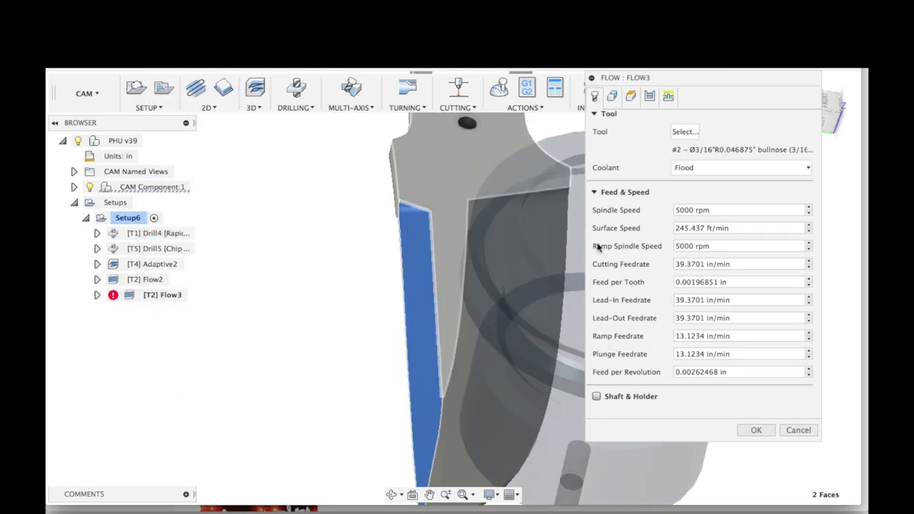
left_click(650, 97)
double_click(760, 187)
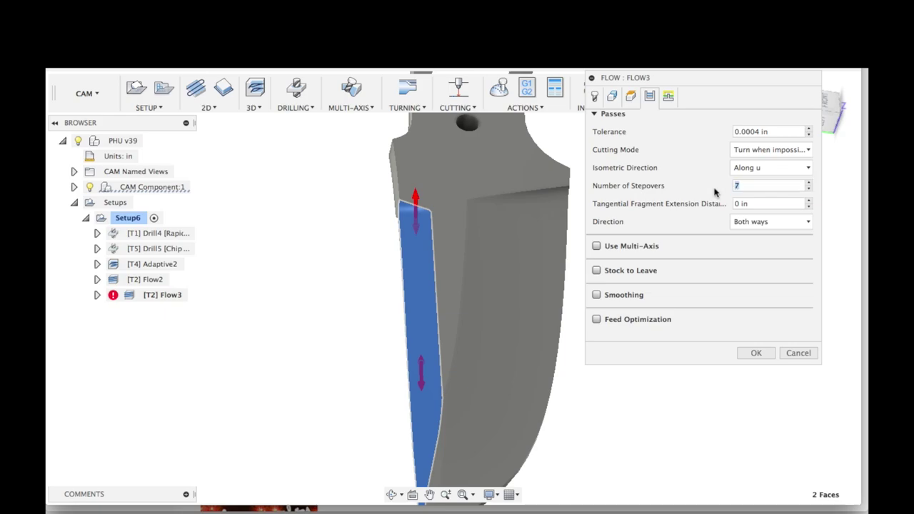
left_click(746, 354)
left_click(596, 294)
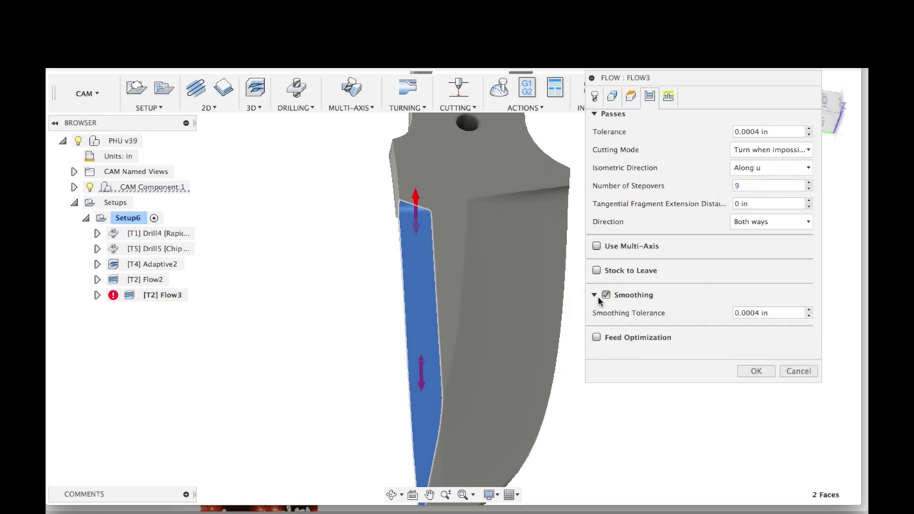
left_click(755, 315)
type("0.001")
left_click(668, 97)
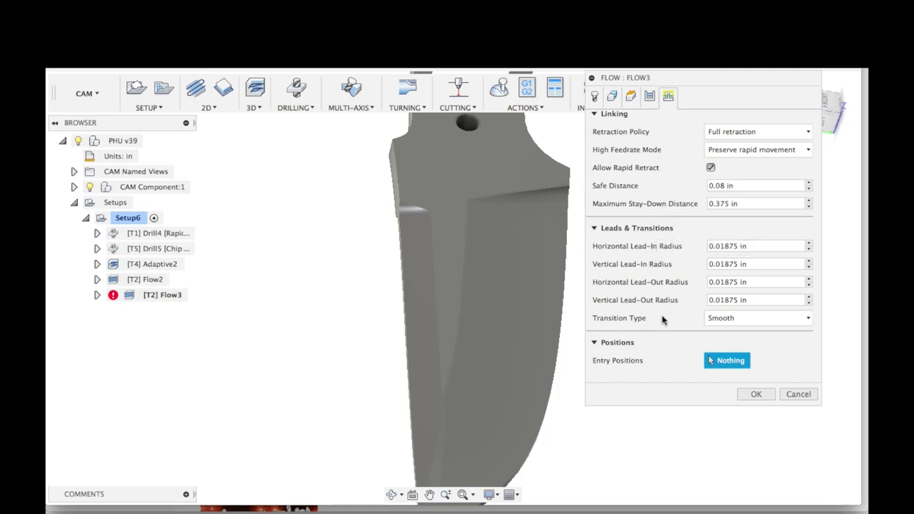
left_click(755, 395)
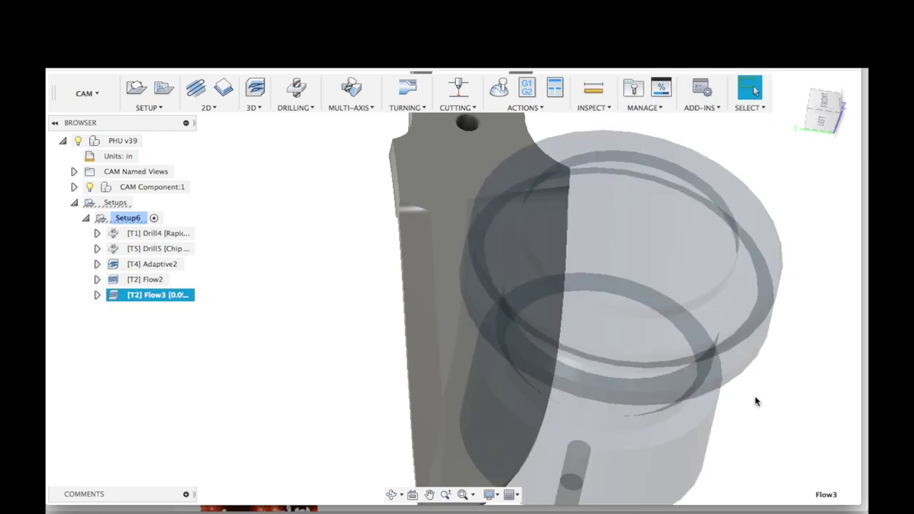
scroll(391, 341, "up", 10, "shift")
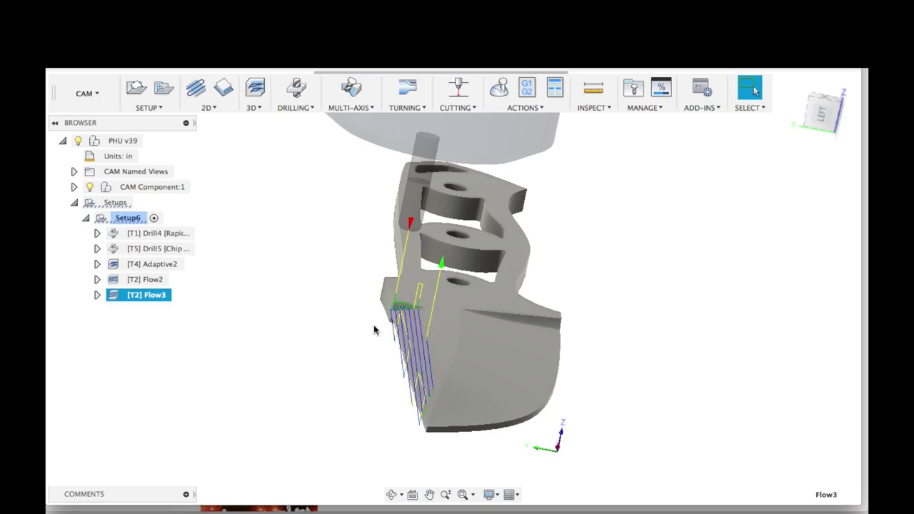
Reopen Flow3, set 9 stepovers, and regenerate its toolpath
right_click(149, 299)
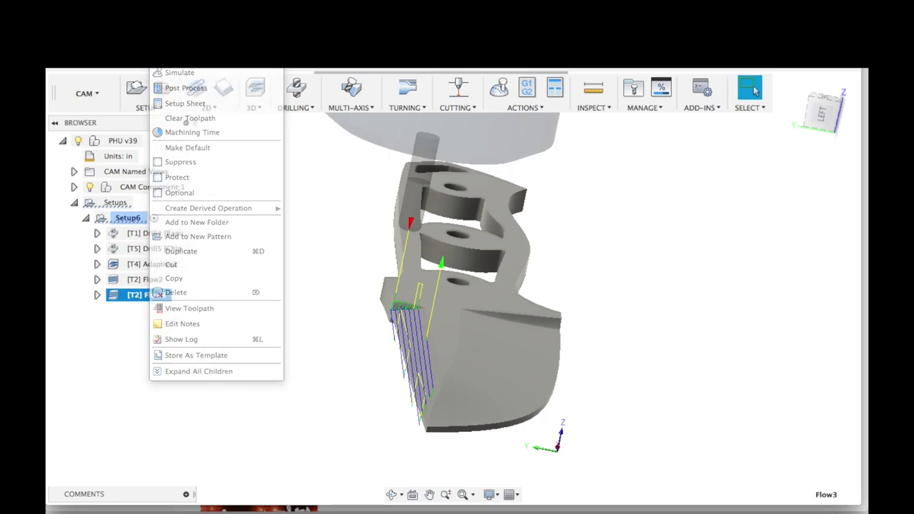
left_click(178, 57)
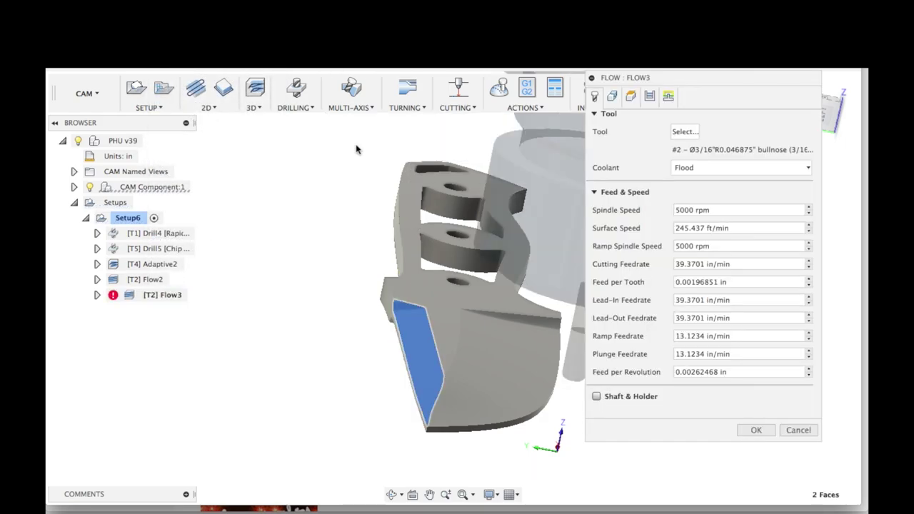
left_click(649, 96)
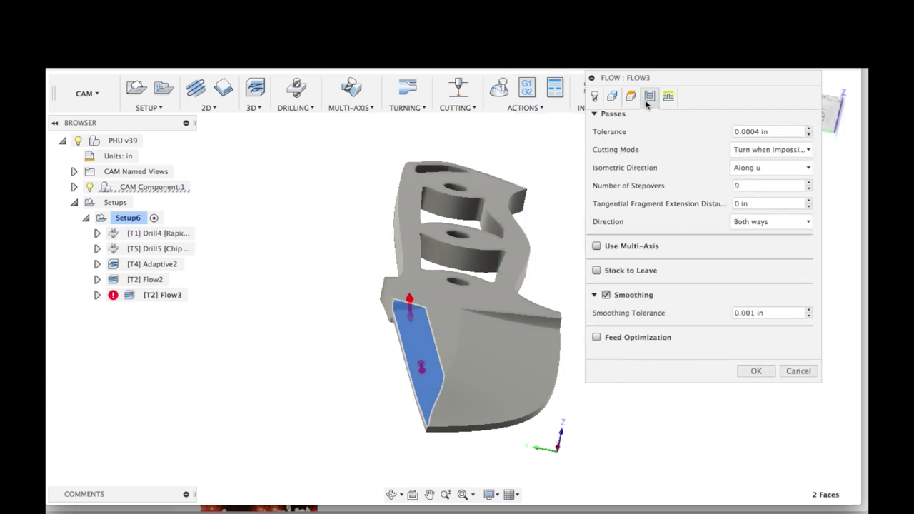
double_click(745, 185)
left_click(754, 371)
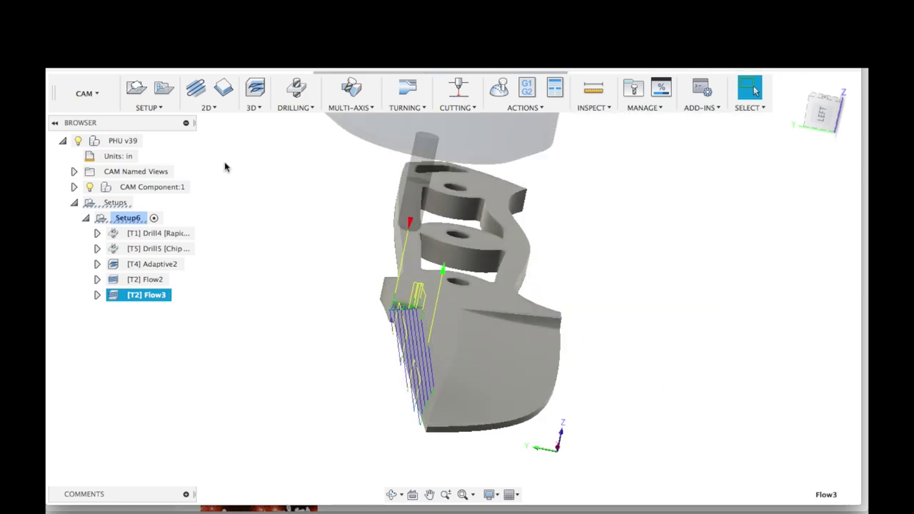
right_click(150, 298)
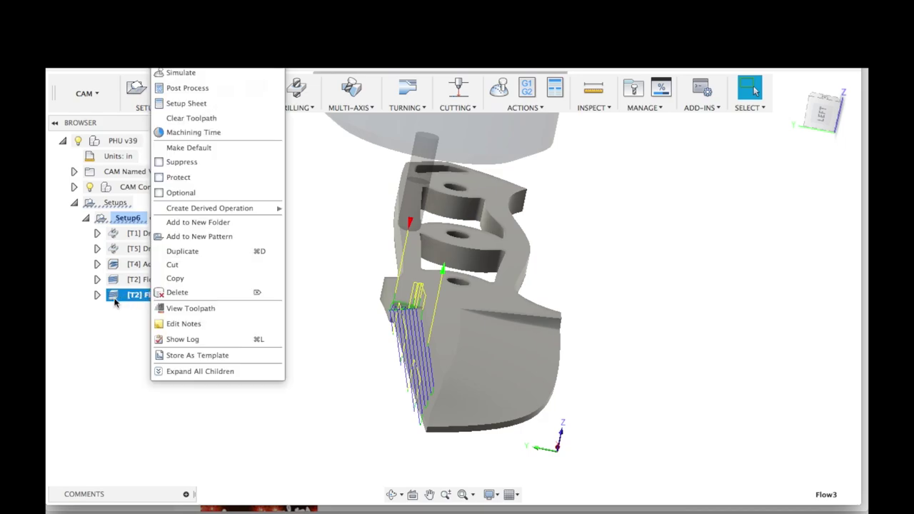
left_click(117, 341)
Preview the Setup6 machining simulation, then close it
left_click(128, 218)
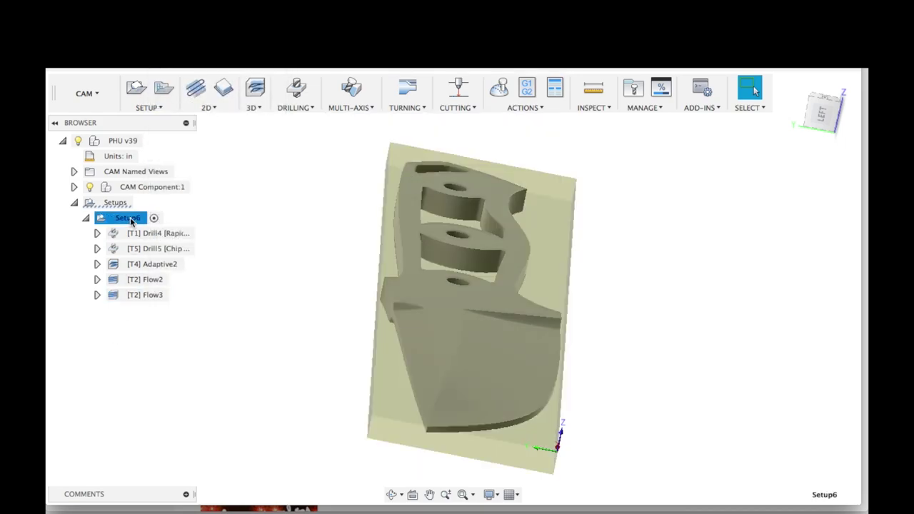
left_click(128, 218)
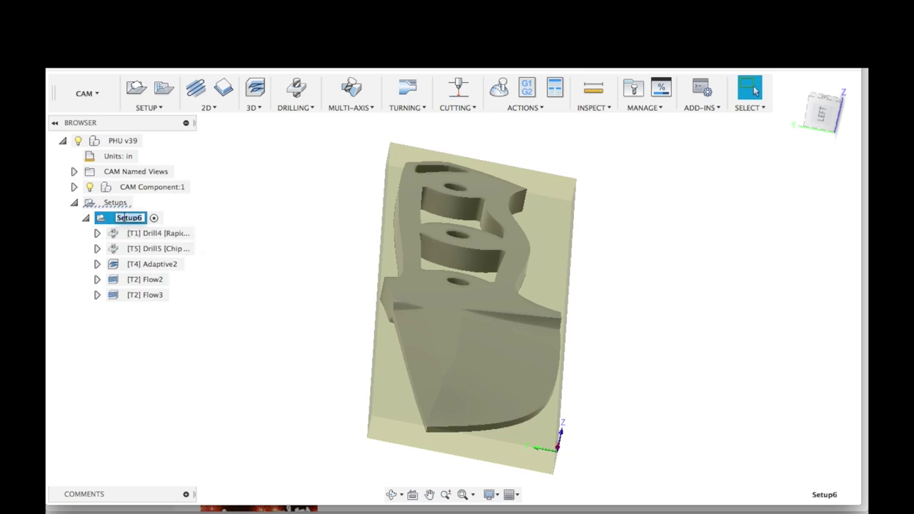
left_click(100, 218)
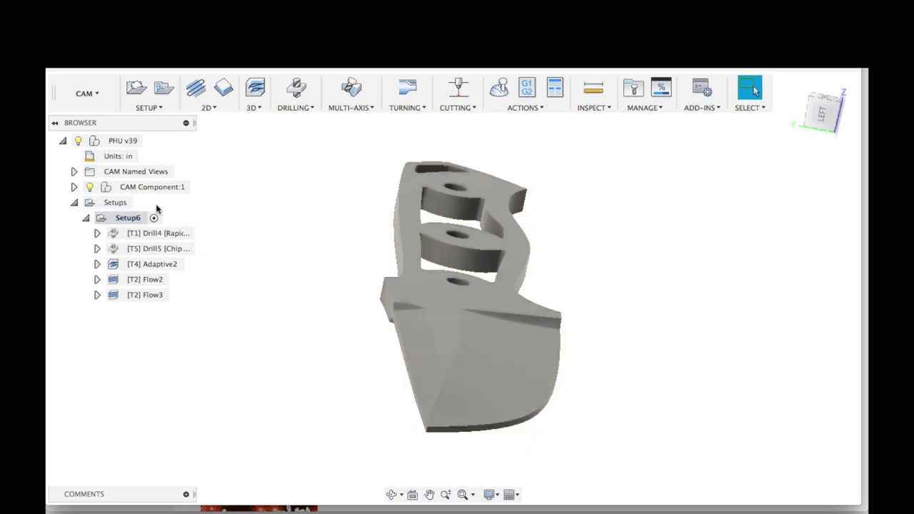
left_click(506, 91)
scroll(608, 272, "up", 5)
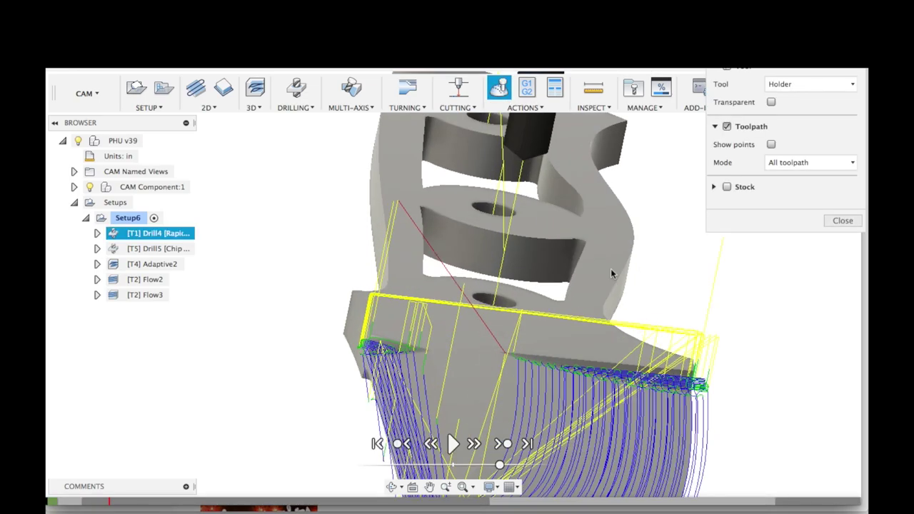
scroll(611, 269, "down", 3)
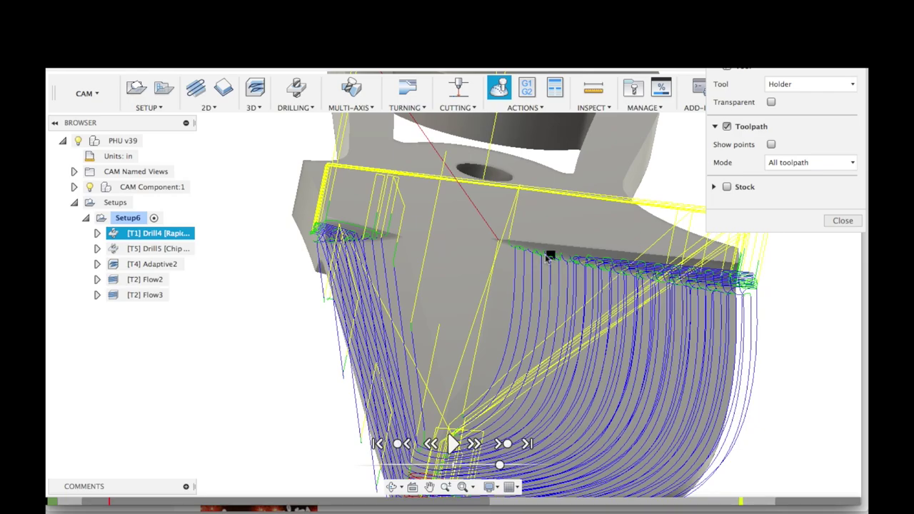
left_click(843, 221)
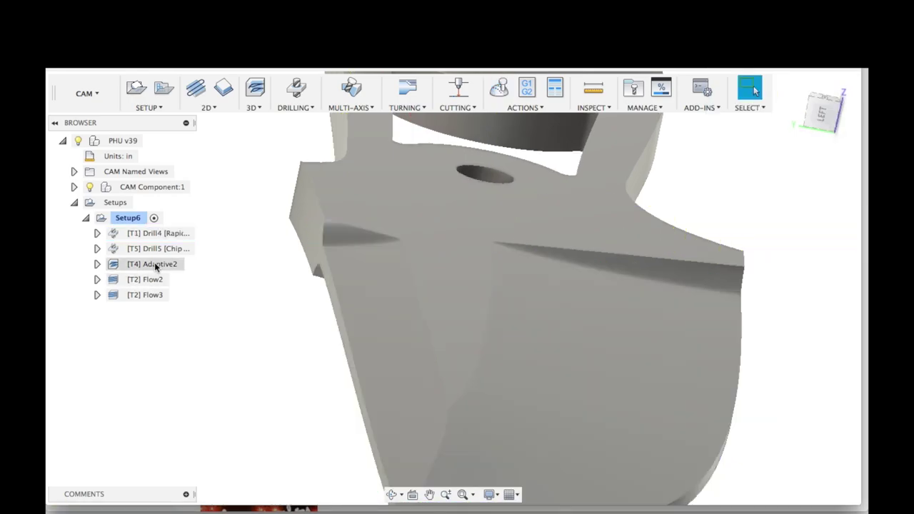
Inspect the Adaptive2, Flow2 and Flow3 toolpaths on the blade
right_click(155, 264)
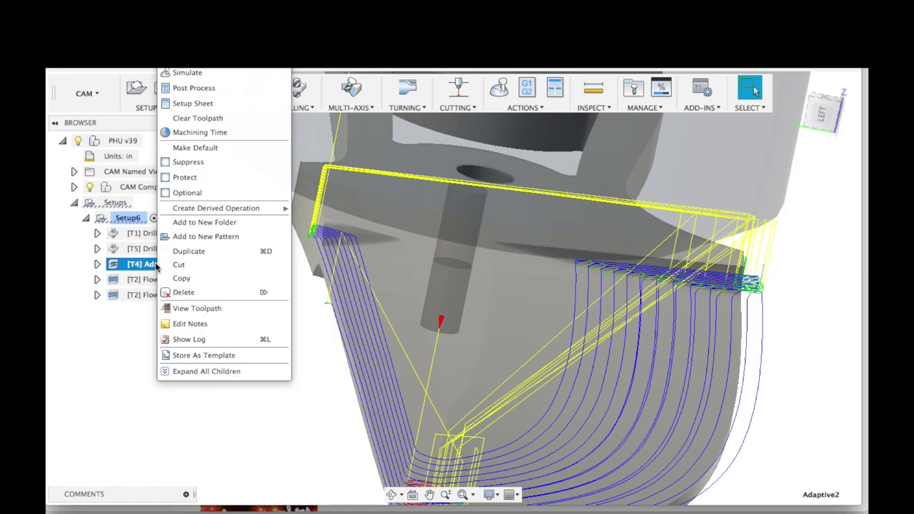
left_click(126, 341)
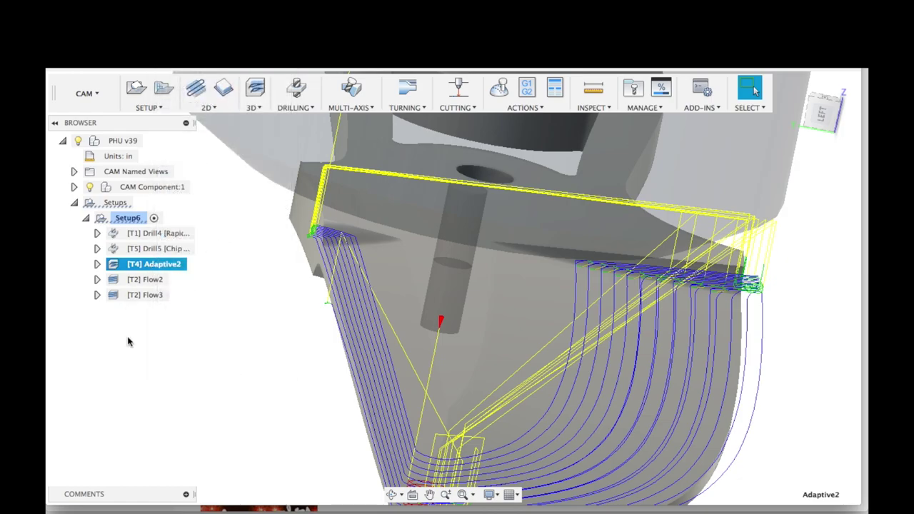
left_click(144, 280)
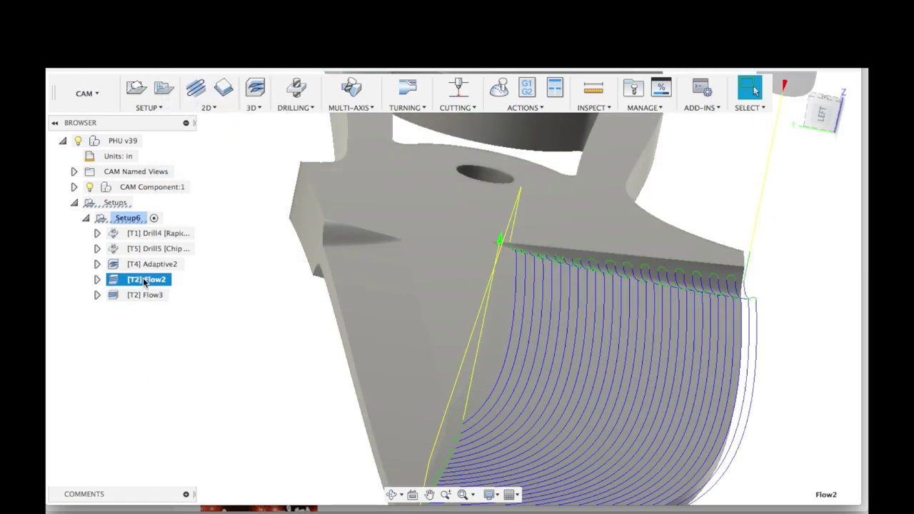
left_click(143, 295, "shift")
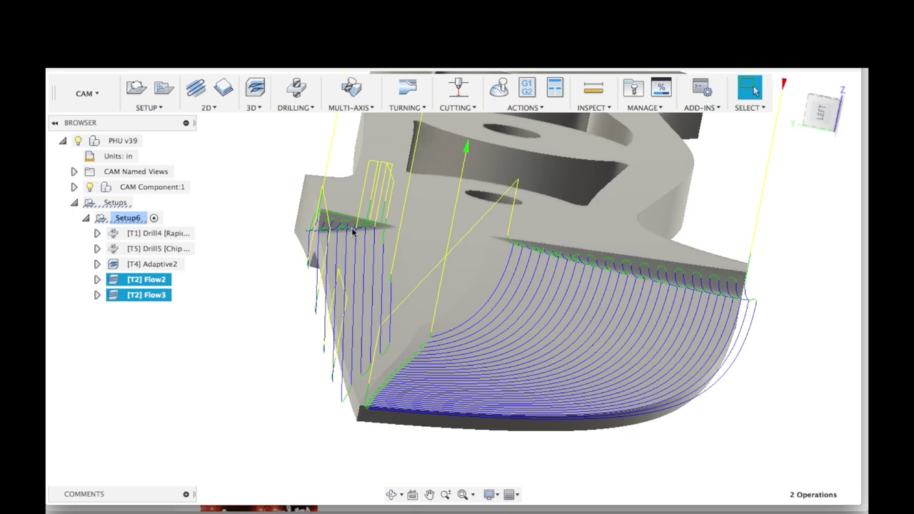
left_click(217, 293)
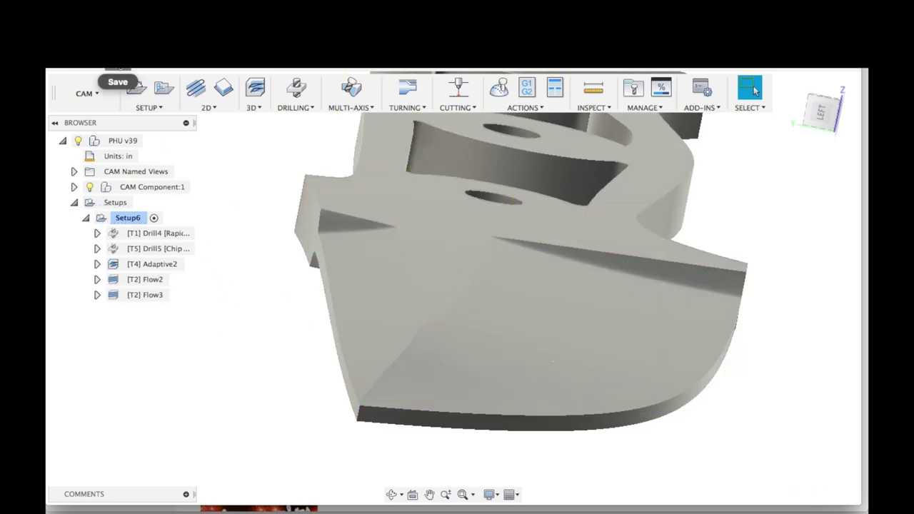
Save a new version of the design with the default description
left_click(120, 71)
left_click(477, 267)
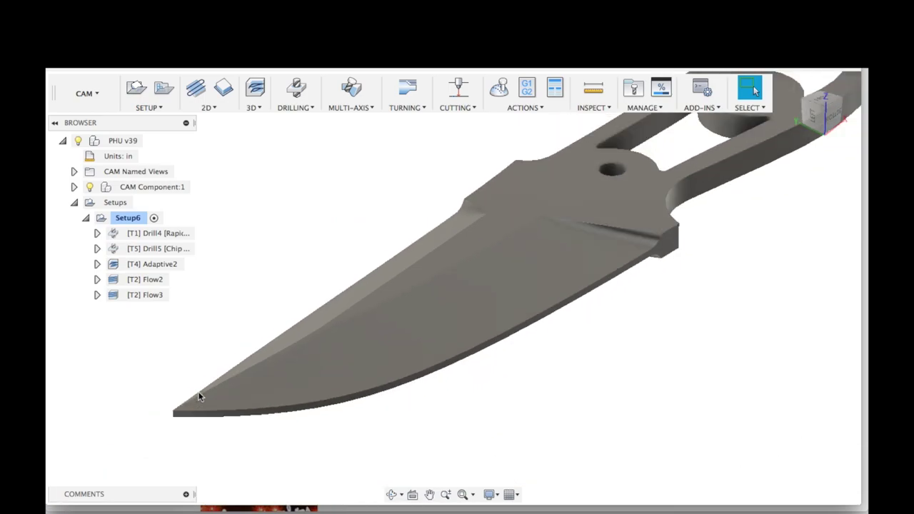
scroll(200, 397, "down", 4)
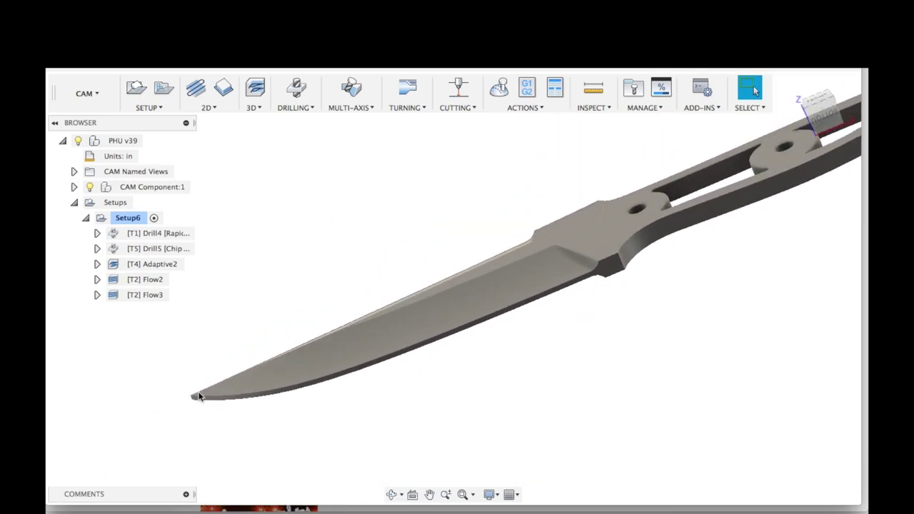
scroll(200, 397, "down", 5)
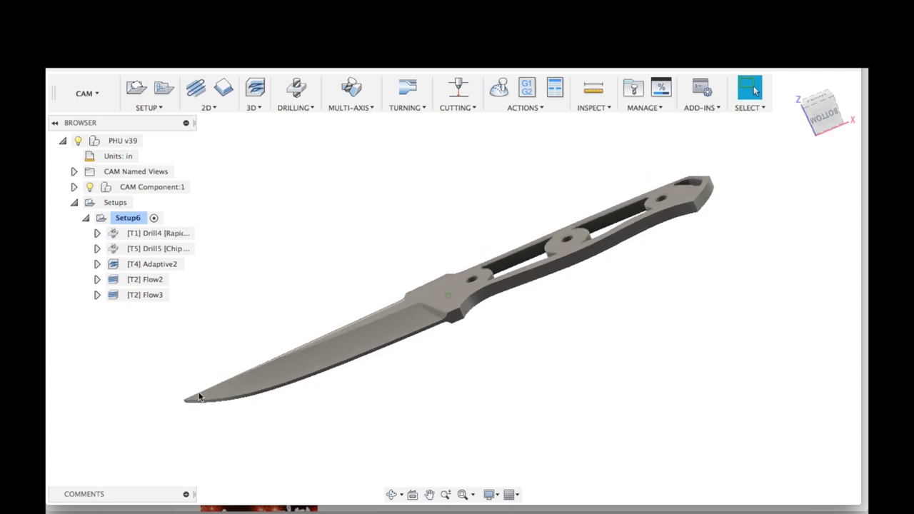
Run the full Setup6 machining simulation, pause it, and close
left_click(125, 219)
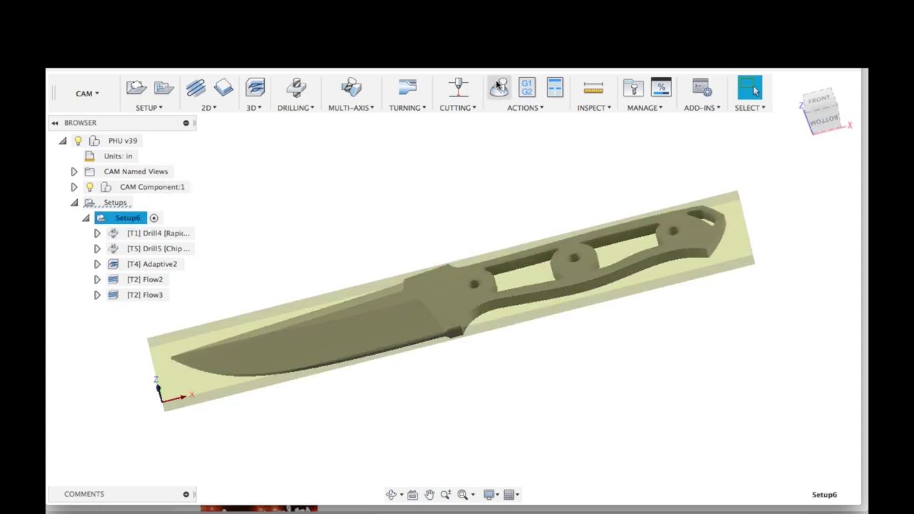
left_click(500, 87)
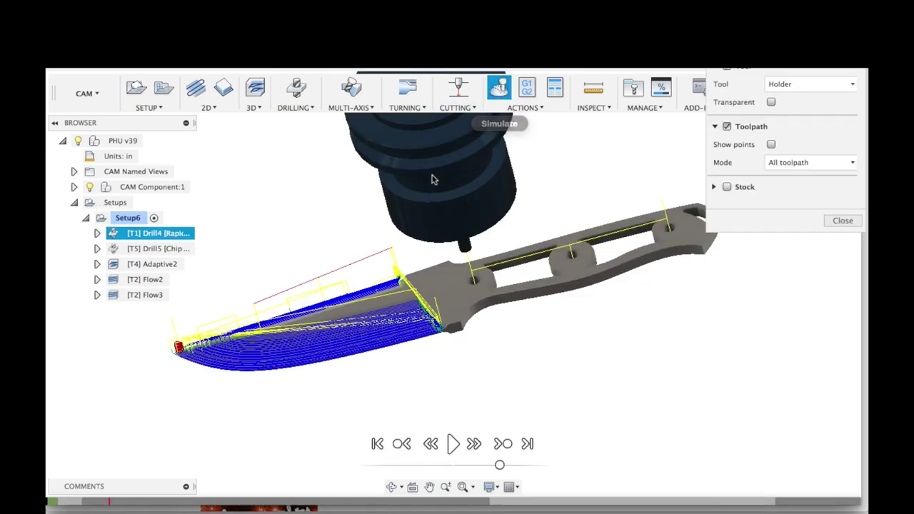
left_click(453, 443)
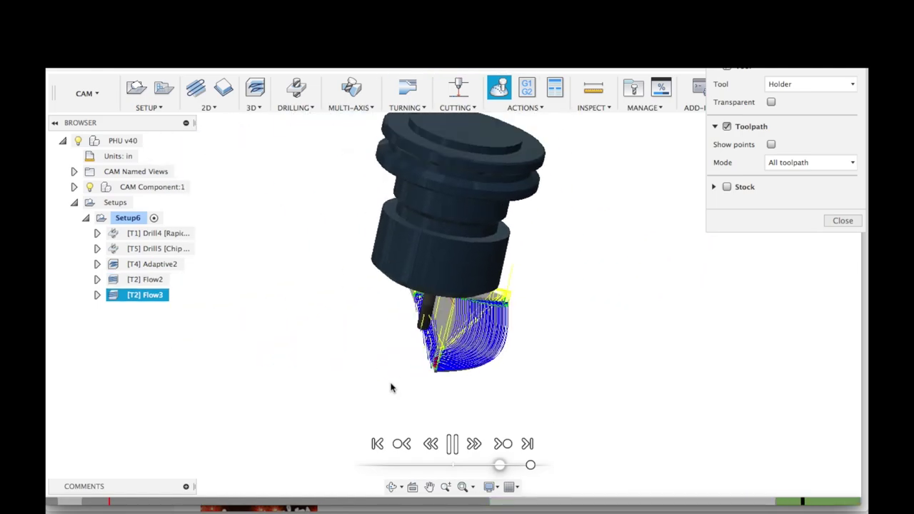
key("space")
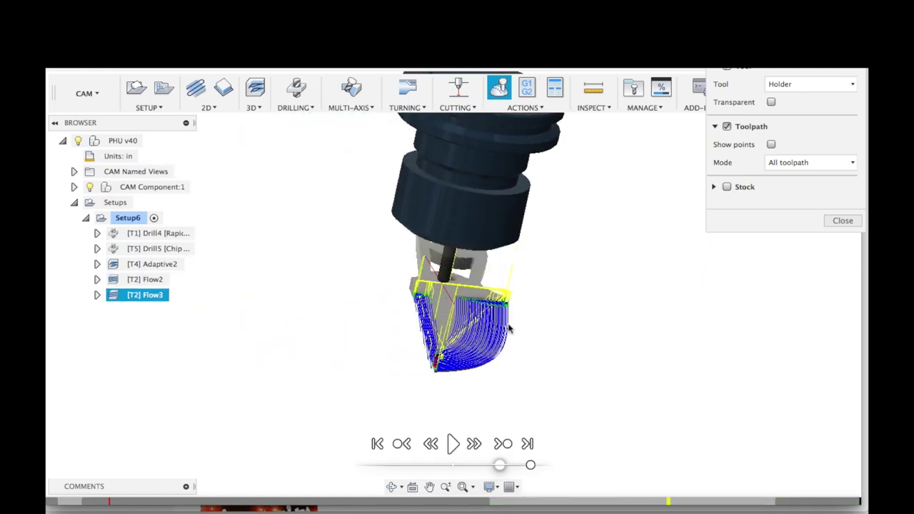
left_click(853, 221)
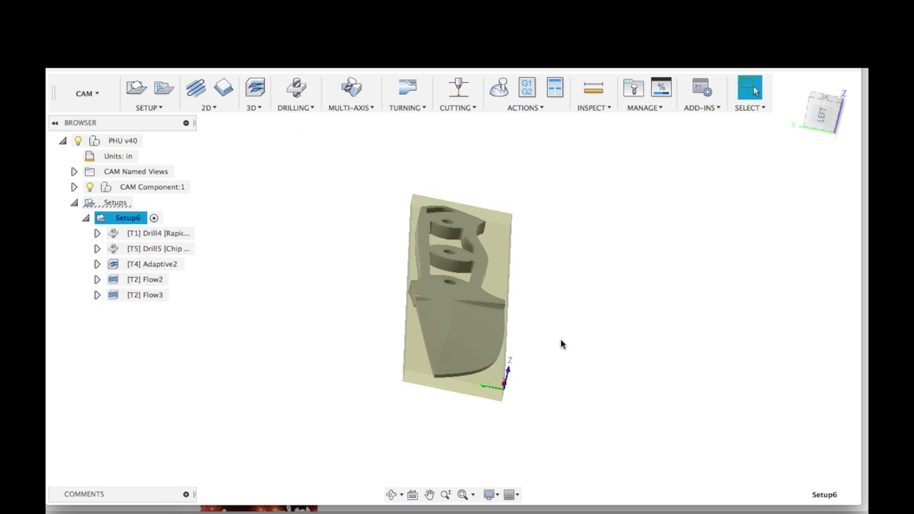